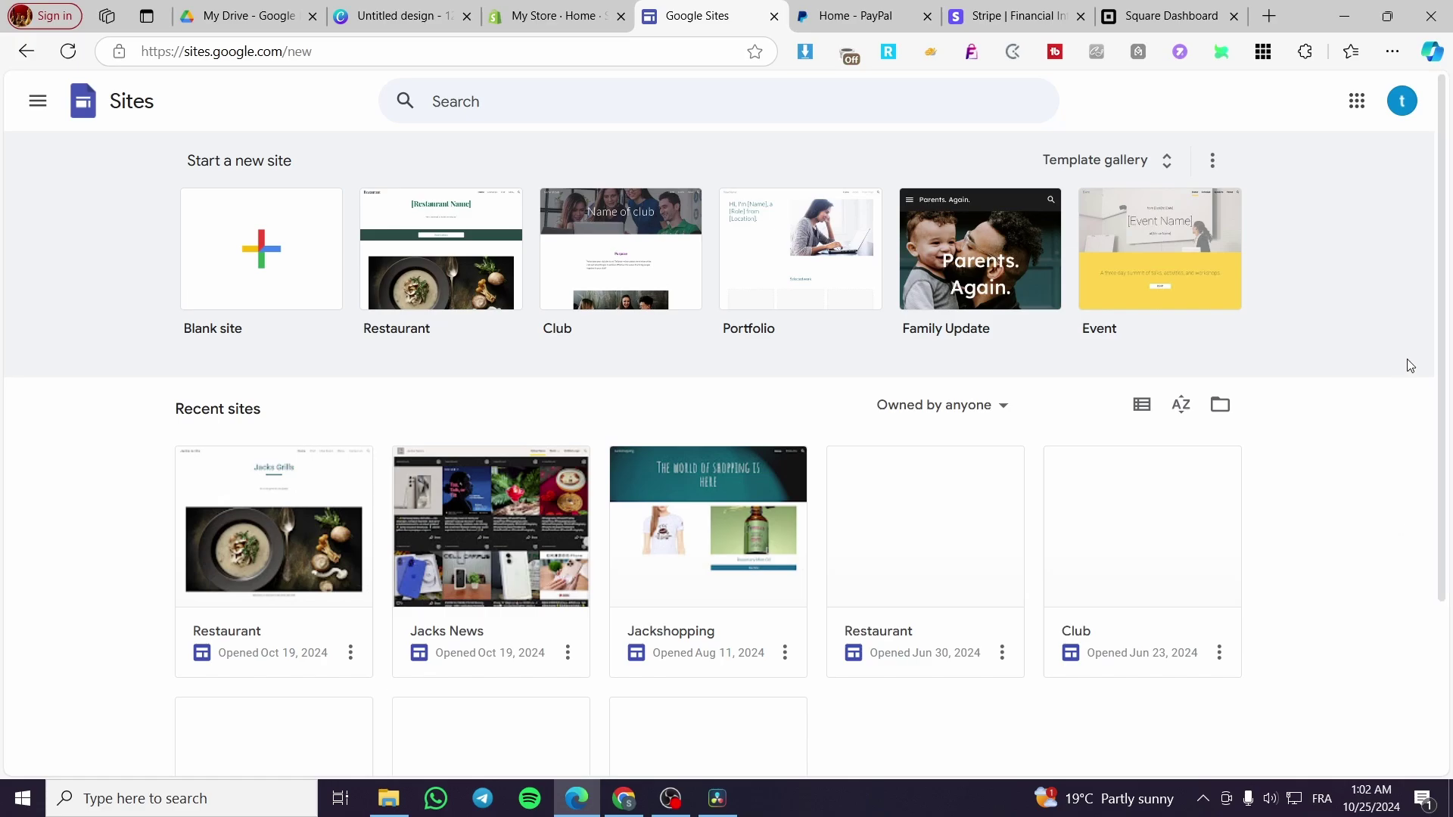
# Look over the PayPal dashboard, the Stripe homepage and the Square dashboard as payment options.
pyautogui.click(899, 29)
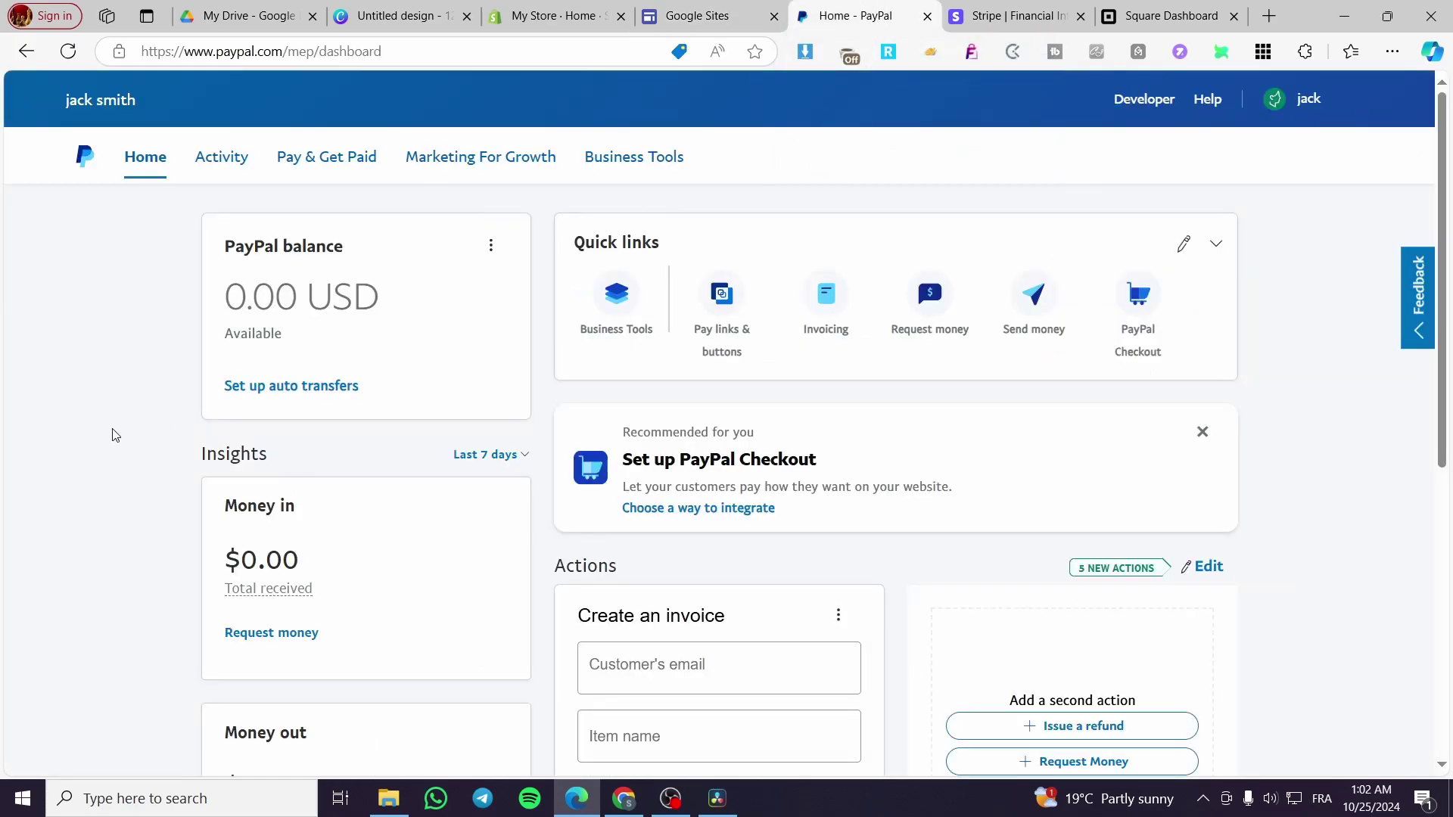
pyautogui.click(1013, 15)
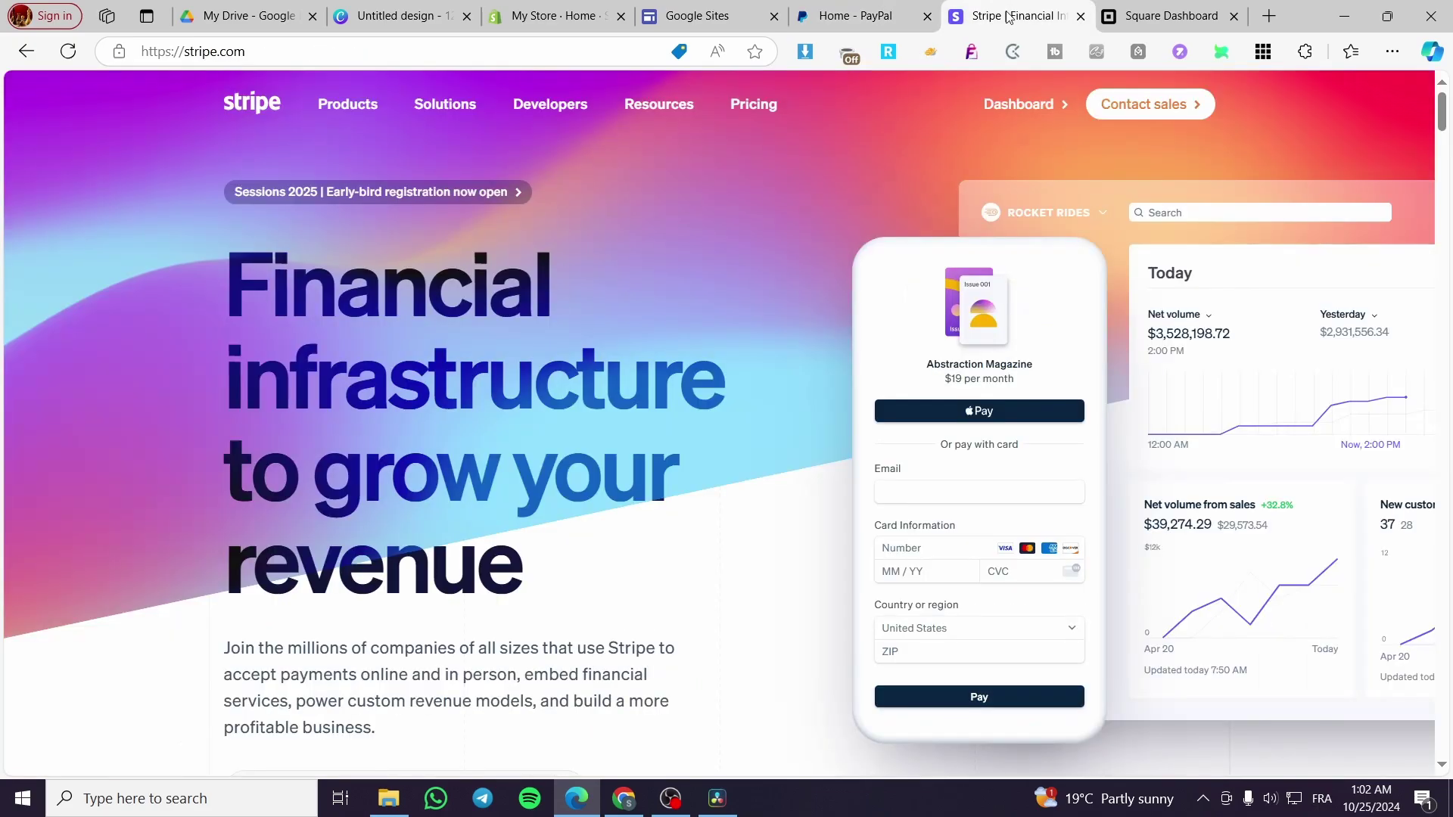
pyautogui.click(1142, 15)
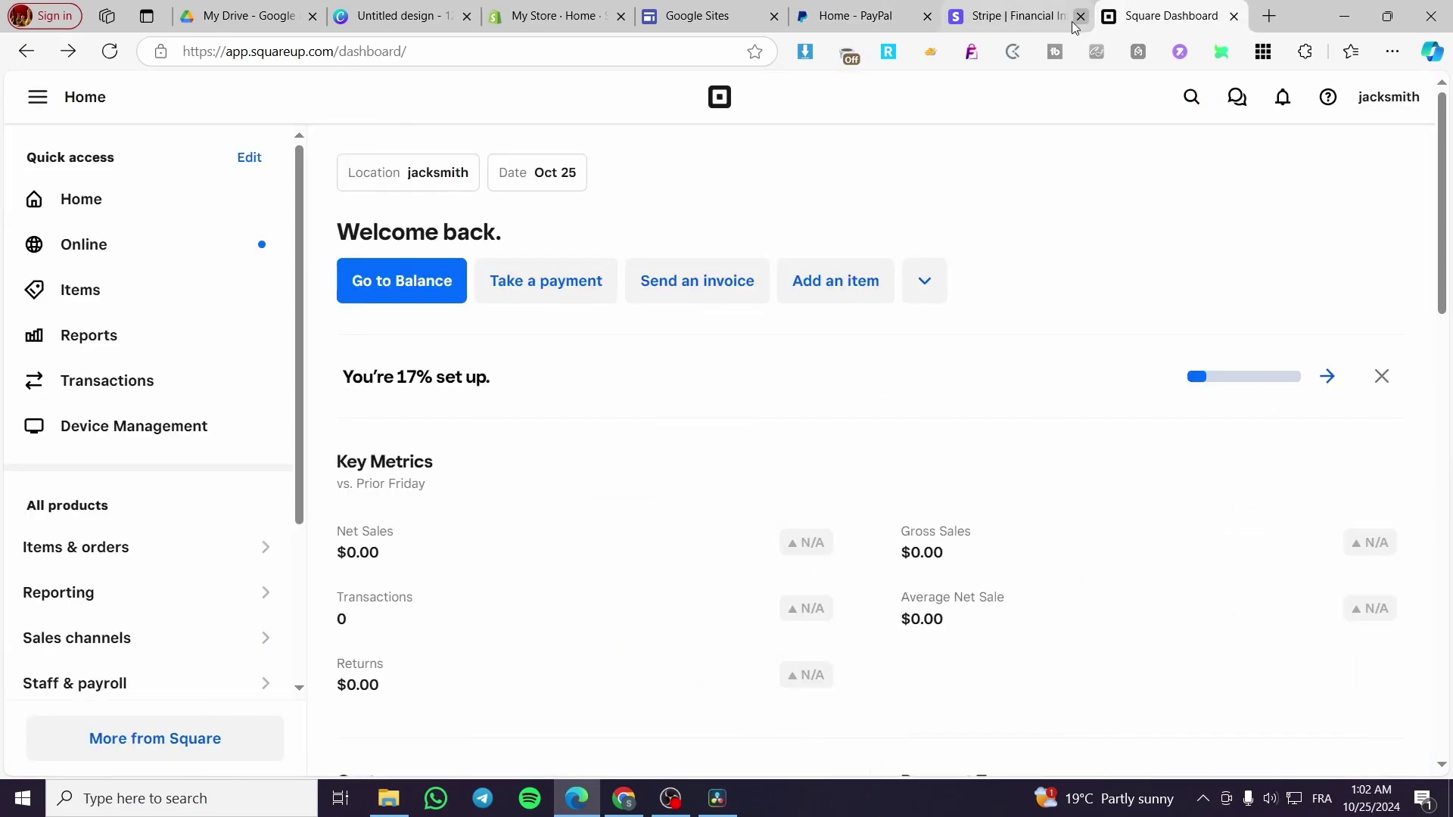
pyautogui.click(855, 15)
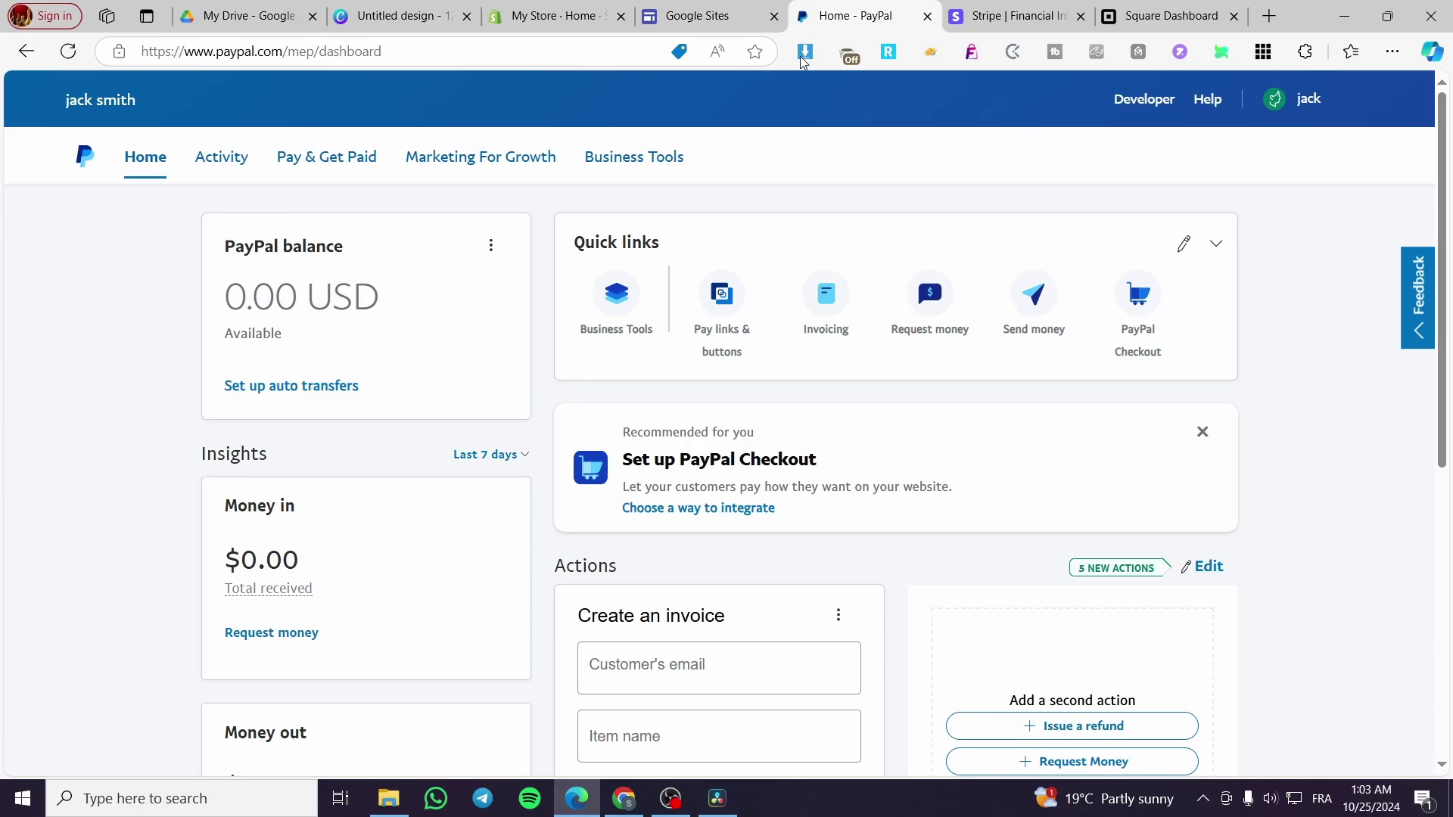
pyautogui.moveTo(711, 14)
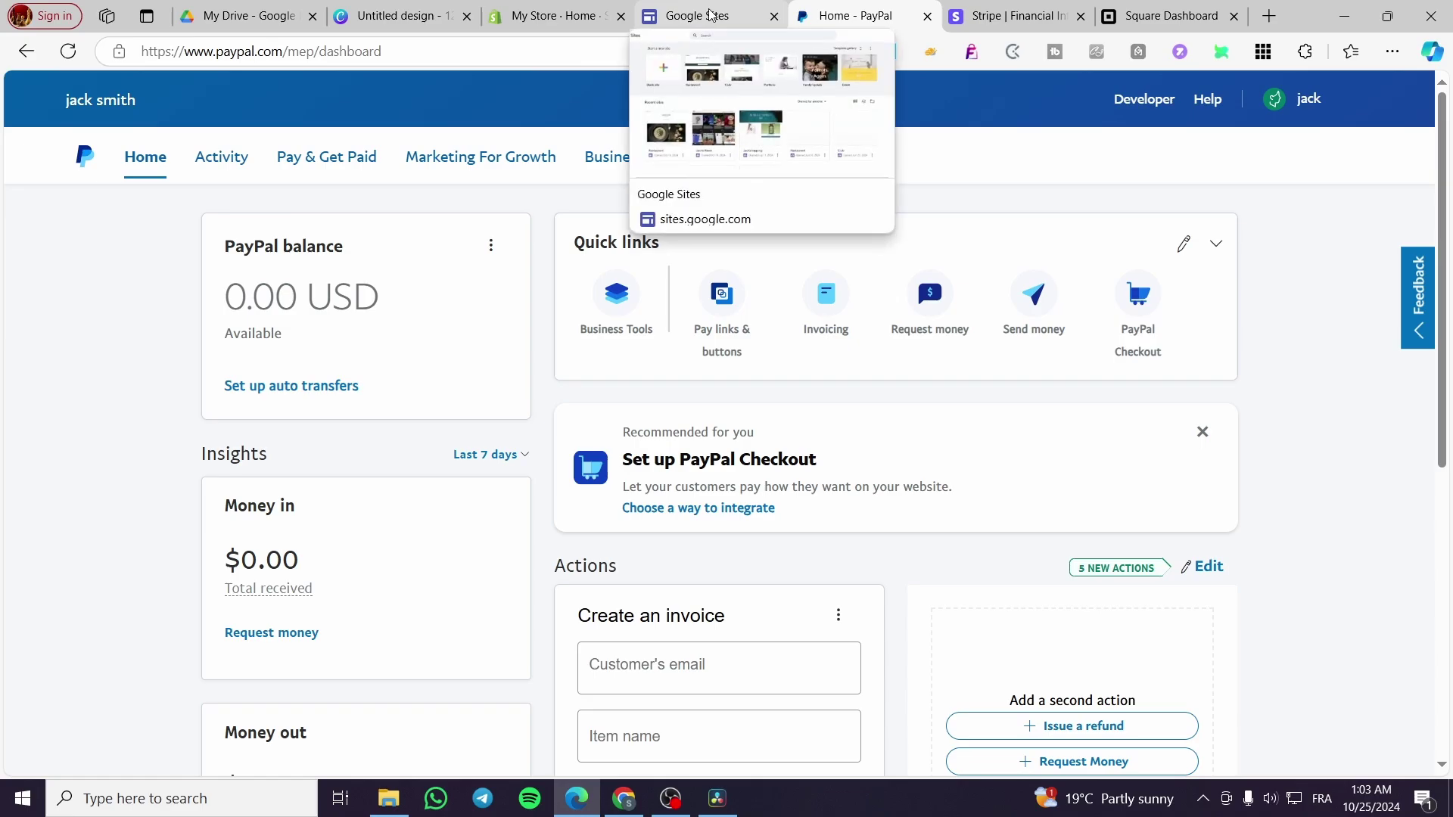
# Return to Google Sites, open the Jackshopping site for editing and look through its product section.
pyautogui.click(711, 13)
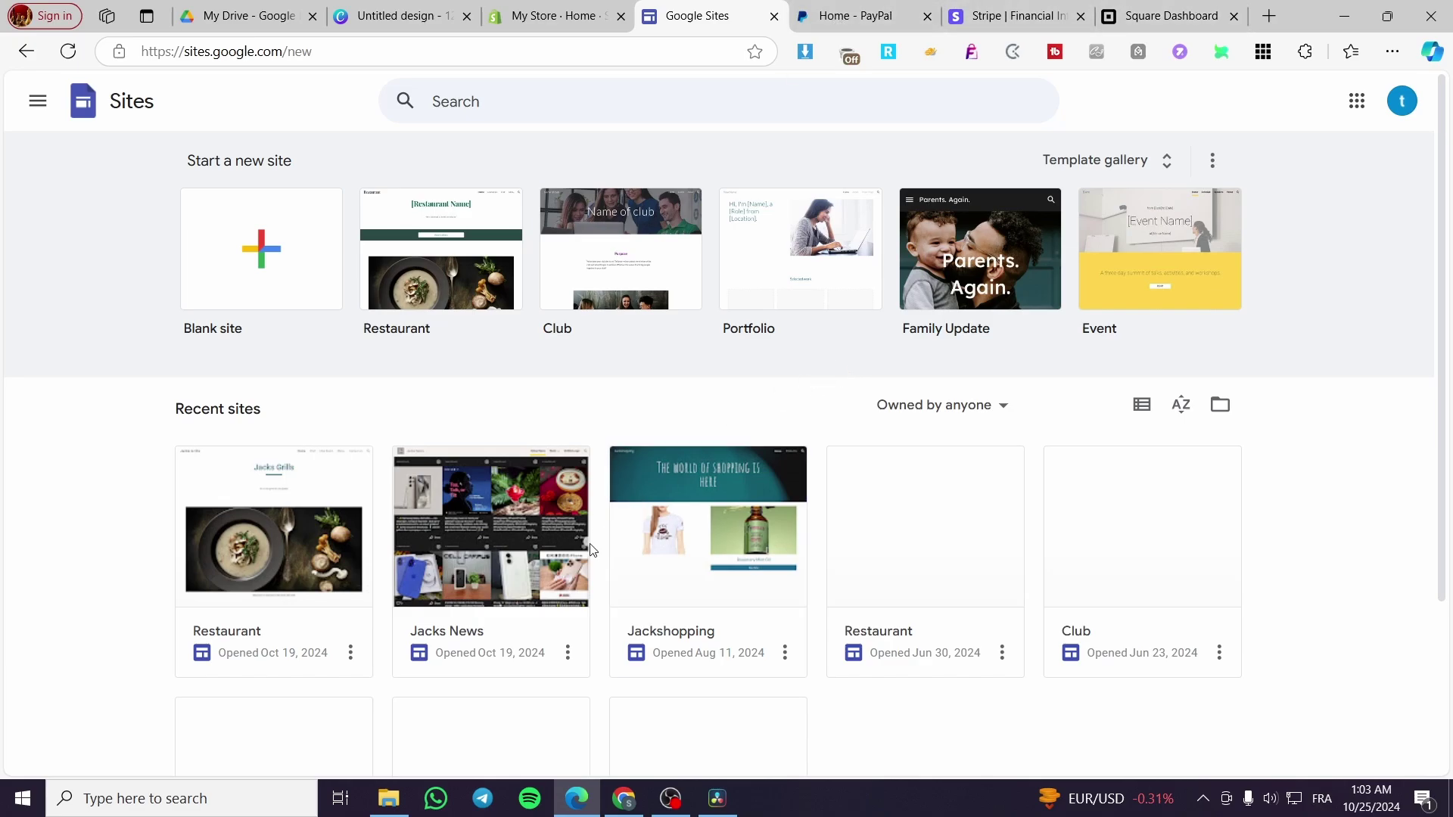
pyautogui.scroll(-3, 730, 605)
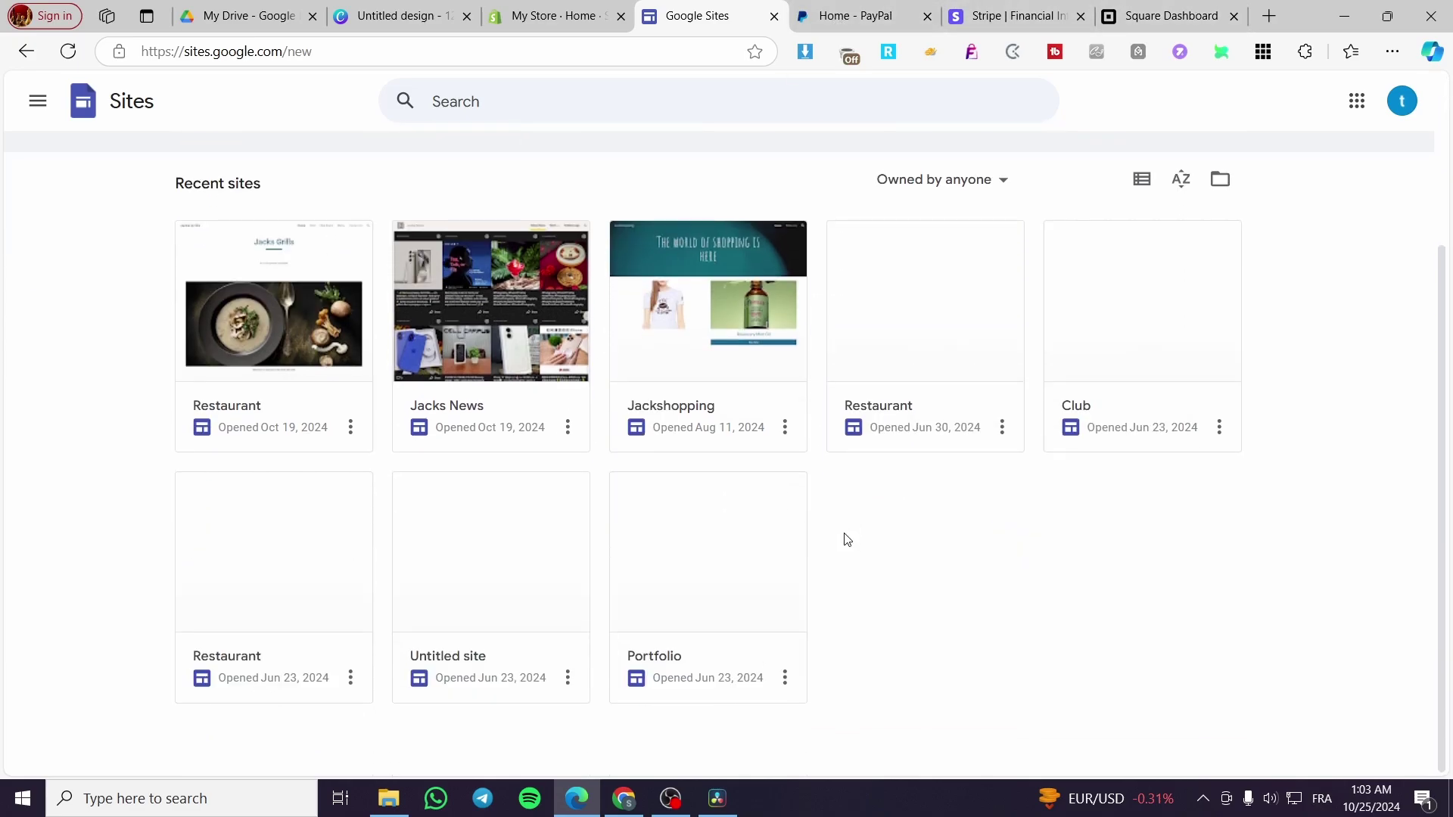
pyautogui.click(734, 344)
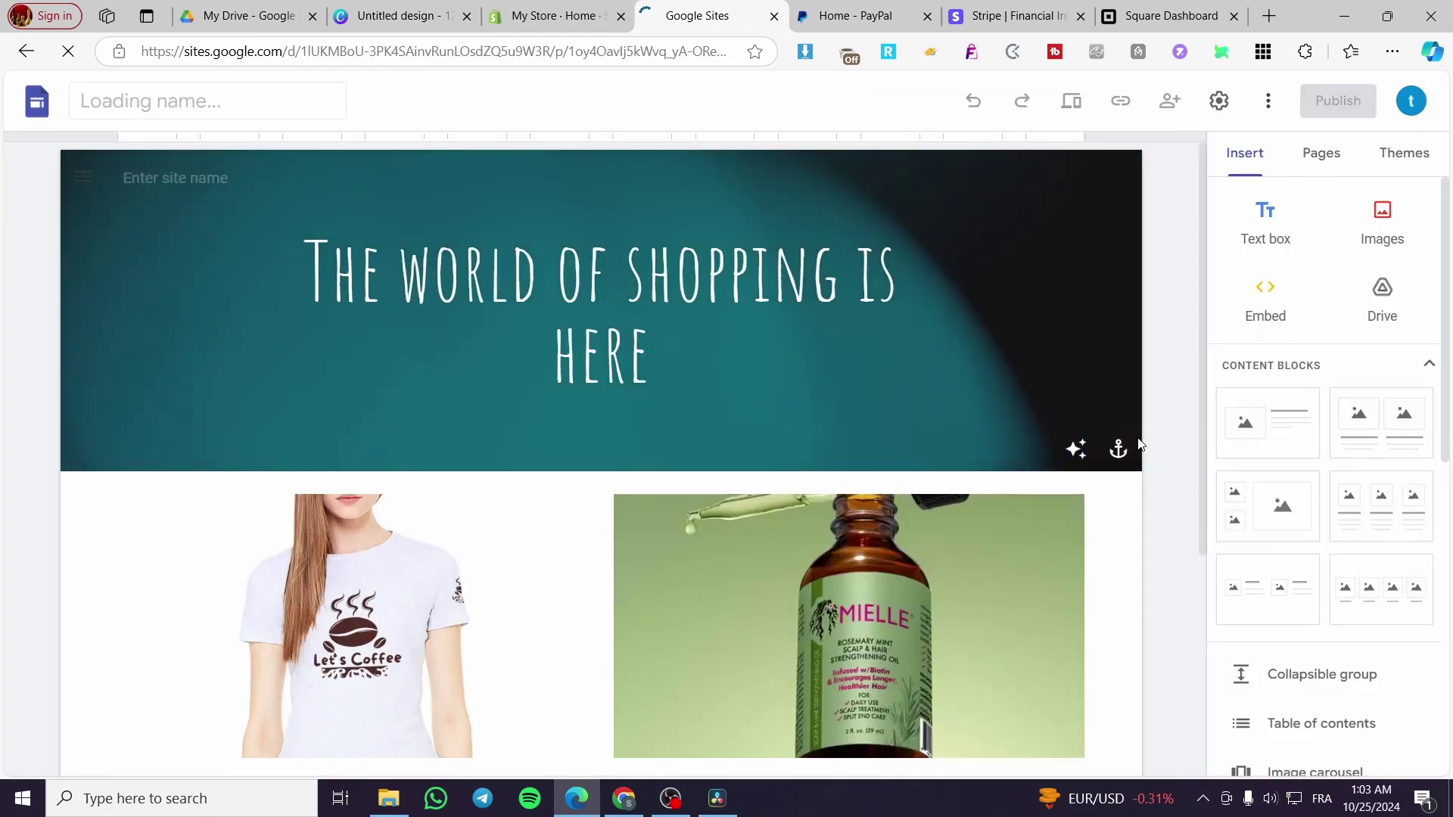
pyautogui.scroll(-5, 1132, 443)
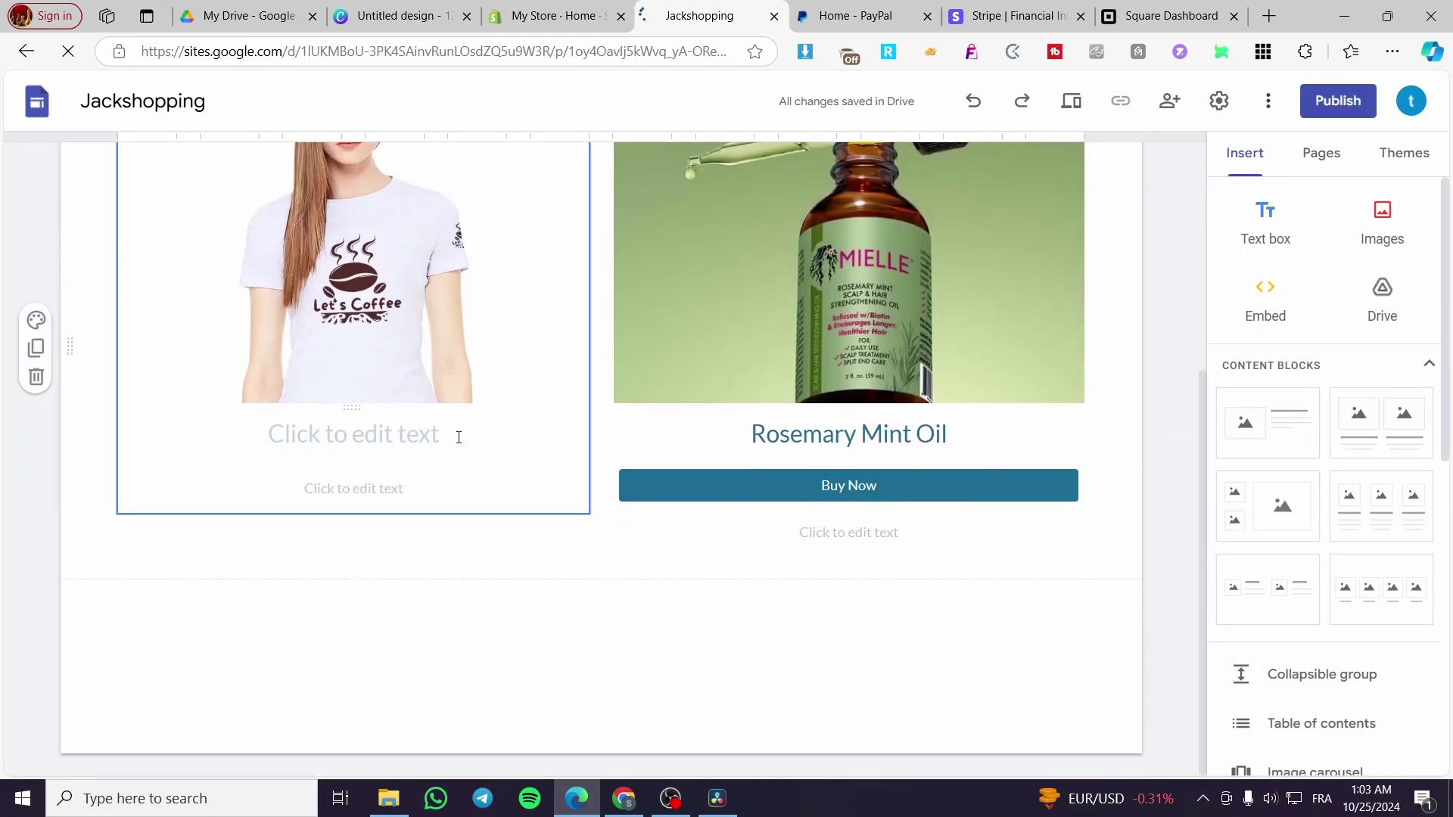
pyautogui.scroll(5, 454, 499)
pyautogui.scroll(-5, 652, 509)
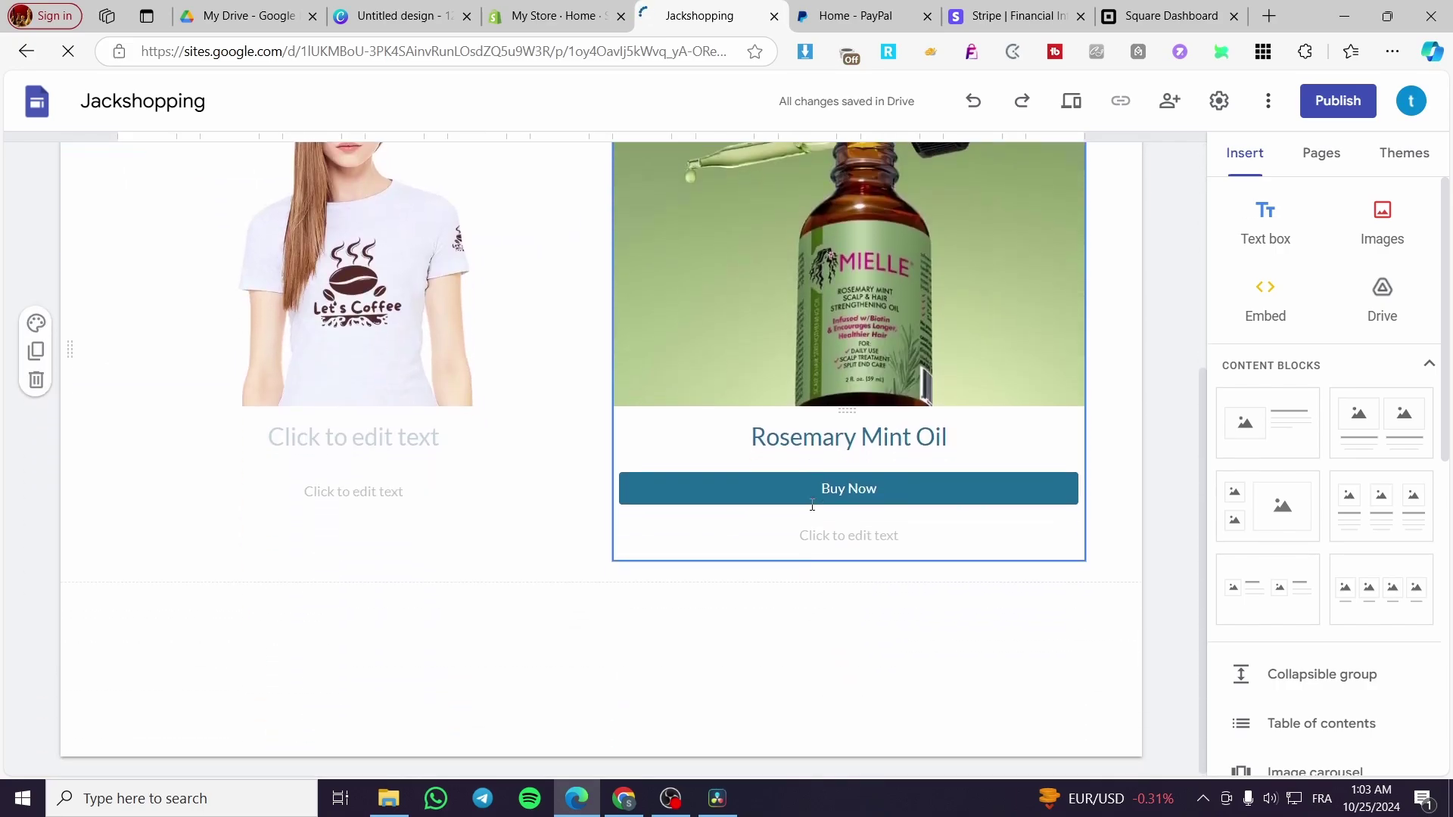
# Move the Buy Now button below the empty description text of the Rosemary Mint Oil product.
pyautogui.click(1000, 438)
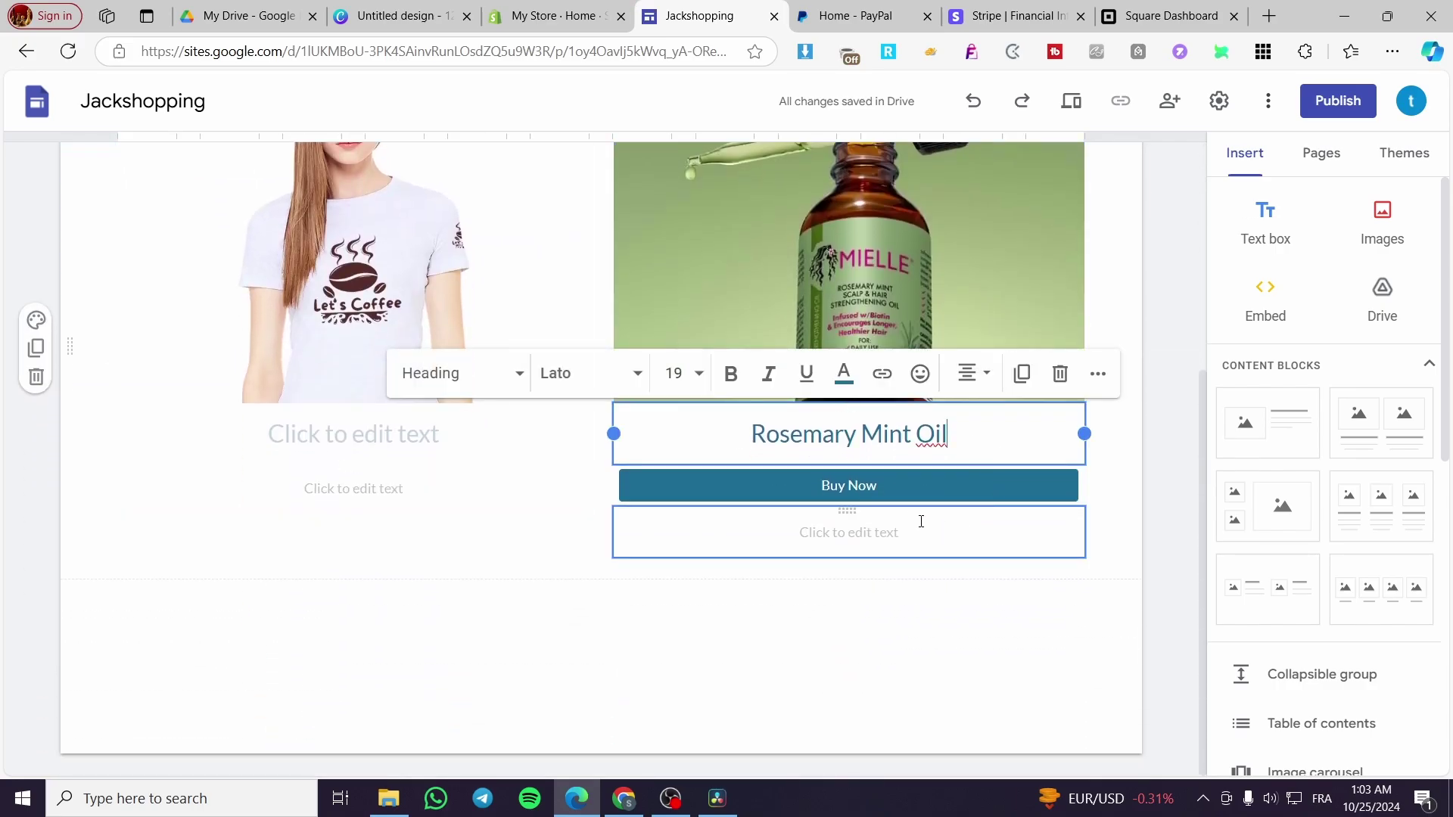
pyautogui.moveTo(914, 487); pyautogui.dragTo(870, 542)
pyautogui.click(917, 489)
pyautogui.click(872, 488)
pyautogui.click(882, 484)
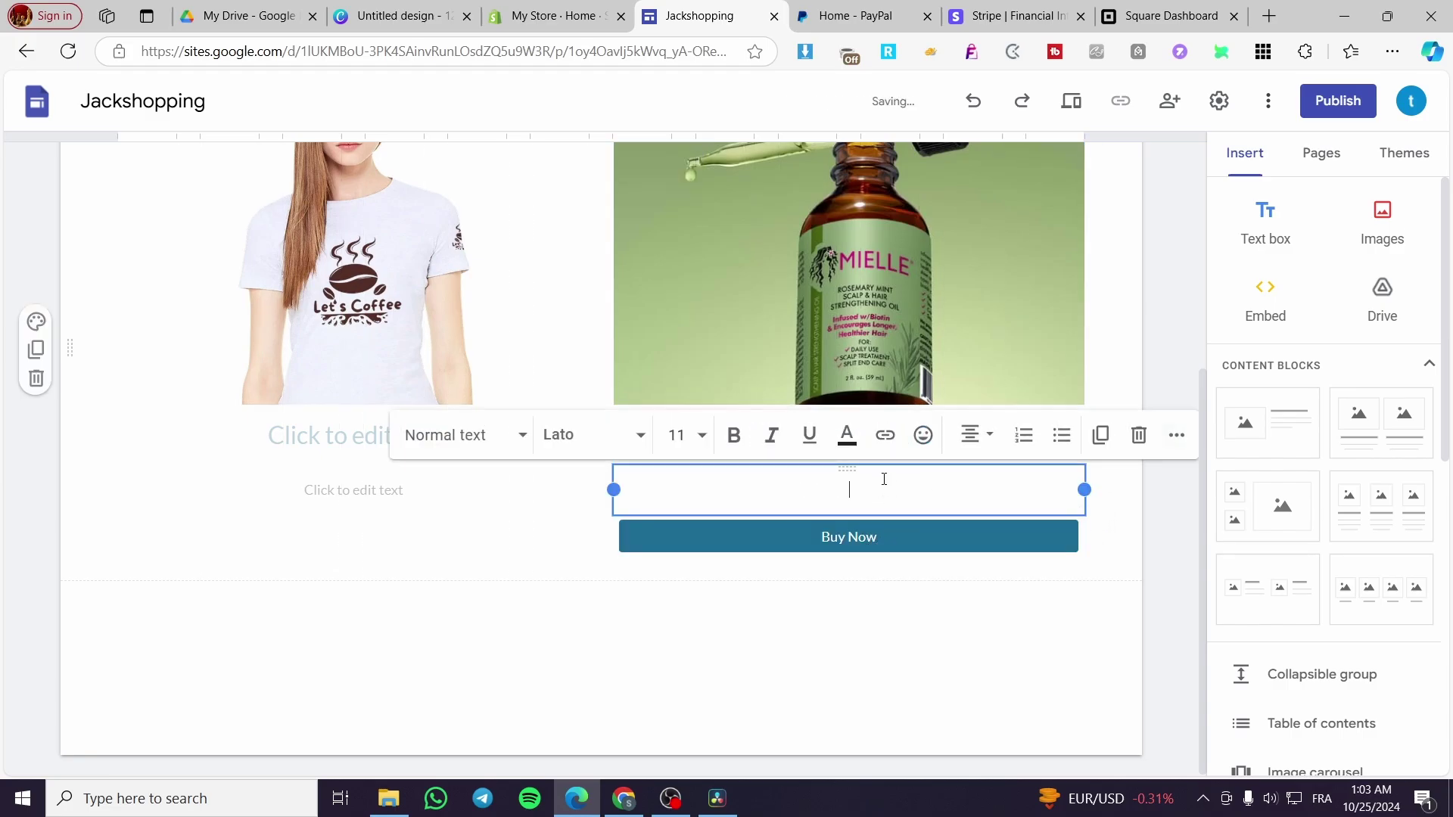
pyautogui.click(1110, 317)
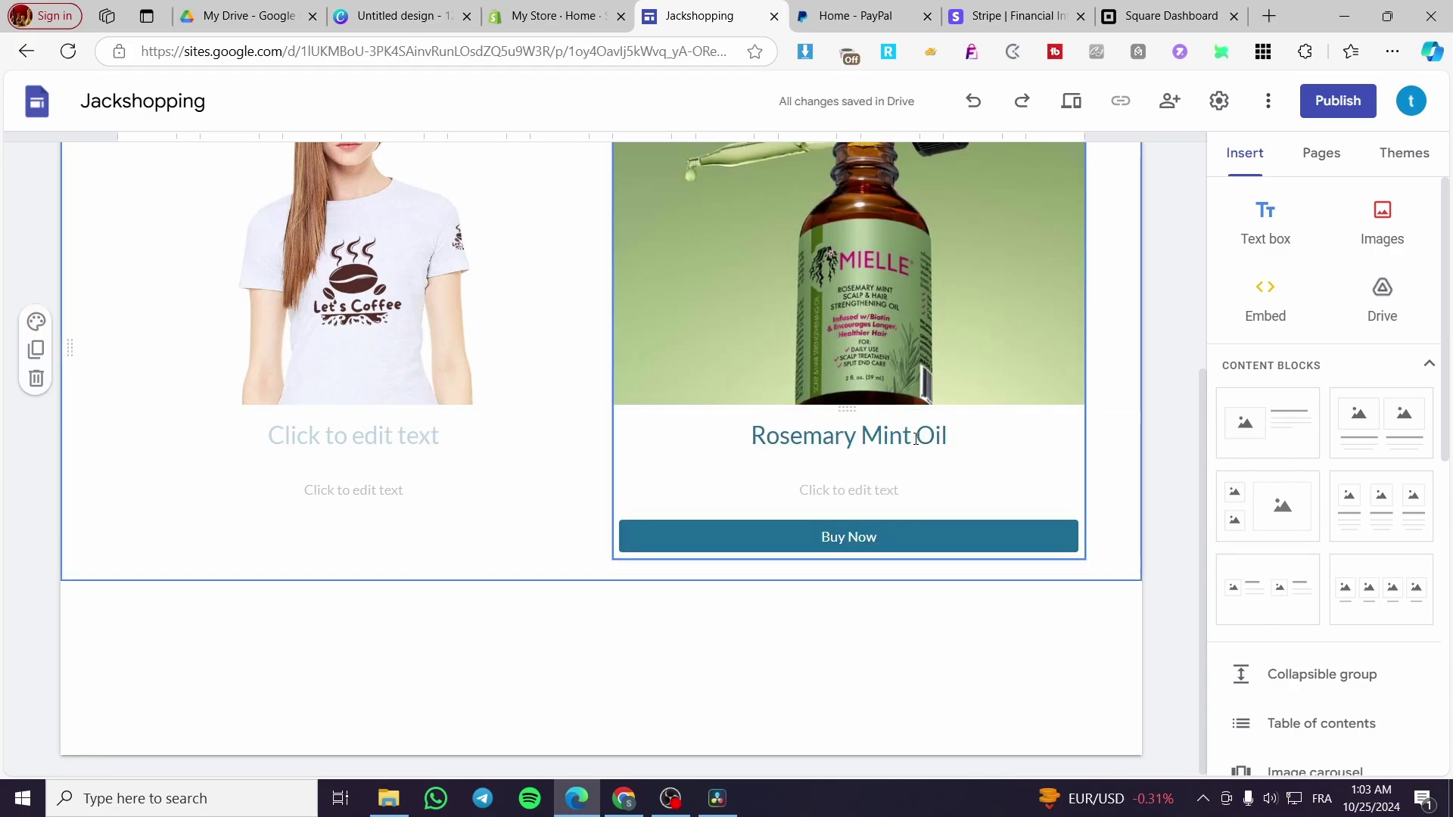
pyautogui.click(912, 485)
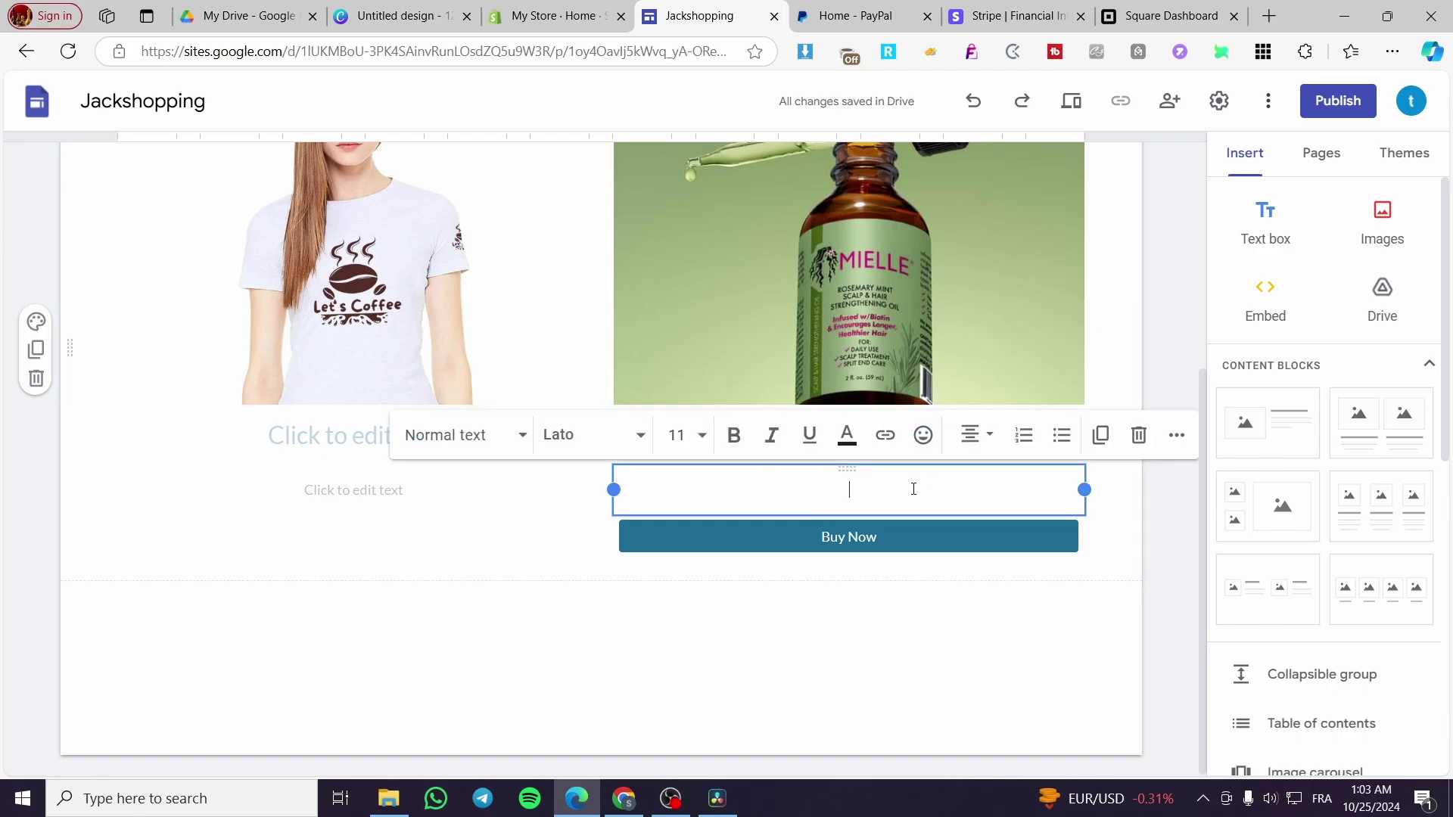
pyautogui.scroll(5, 1149, 409)
pyautogui.scroll(-5, 1081, 451)
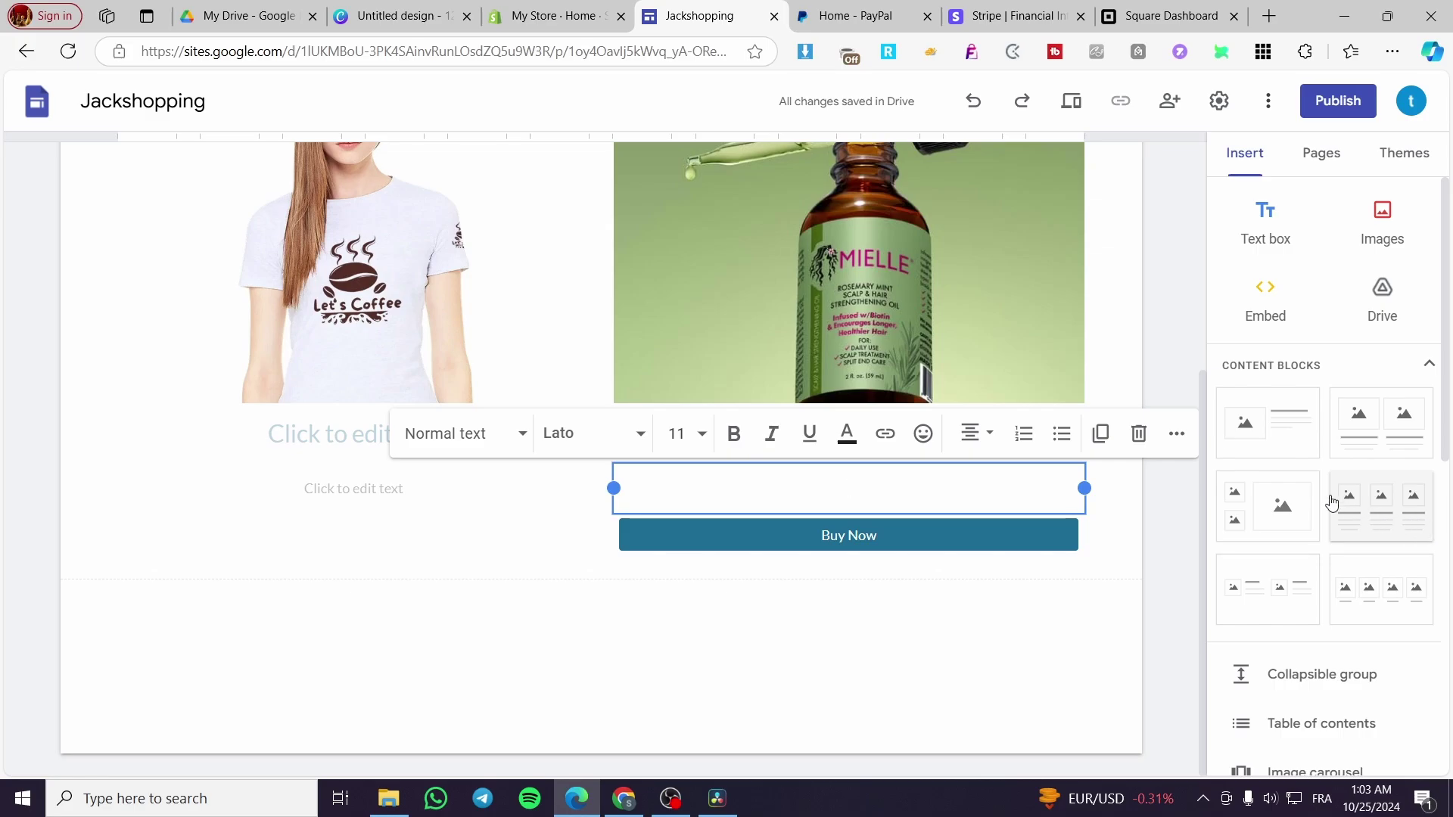
pyautogui.click(1172, 321)
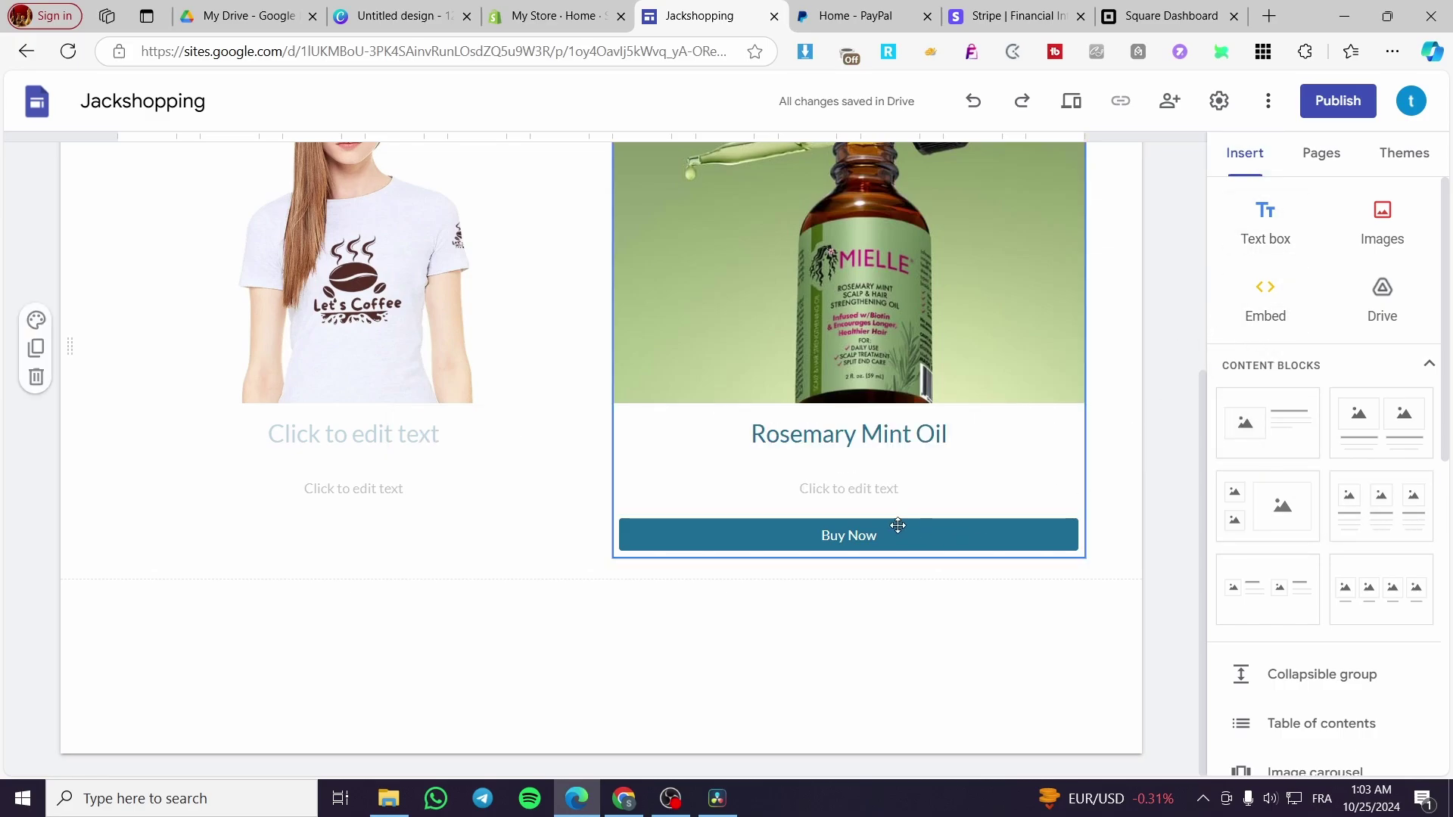
# Left-align the empty description text under the Rosemary Mint Oil heading.
pyautogui.click(895, 493)
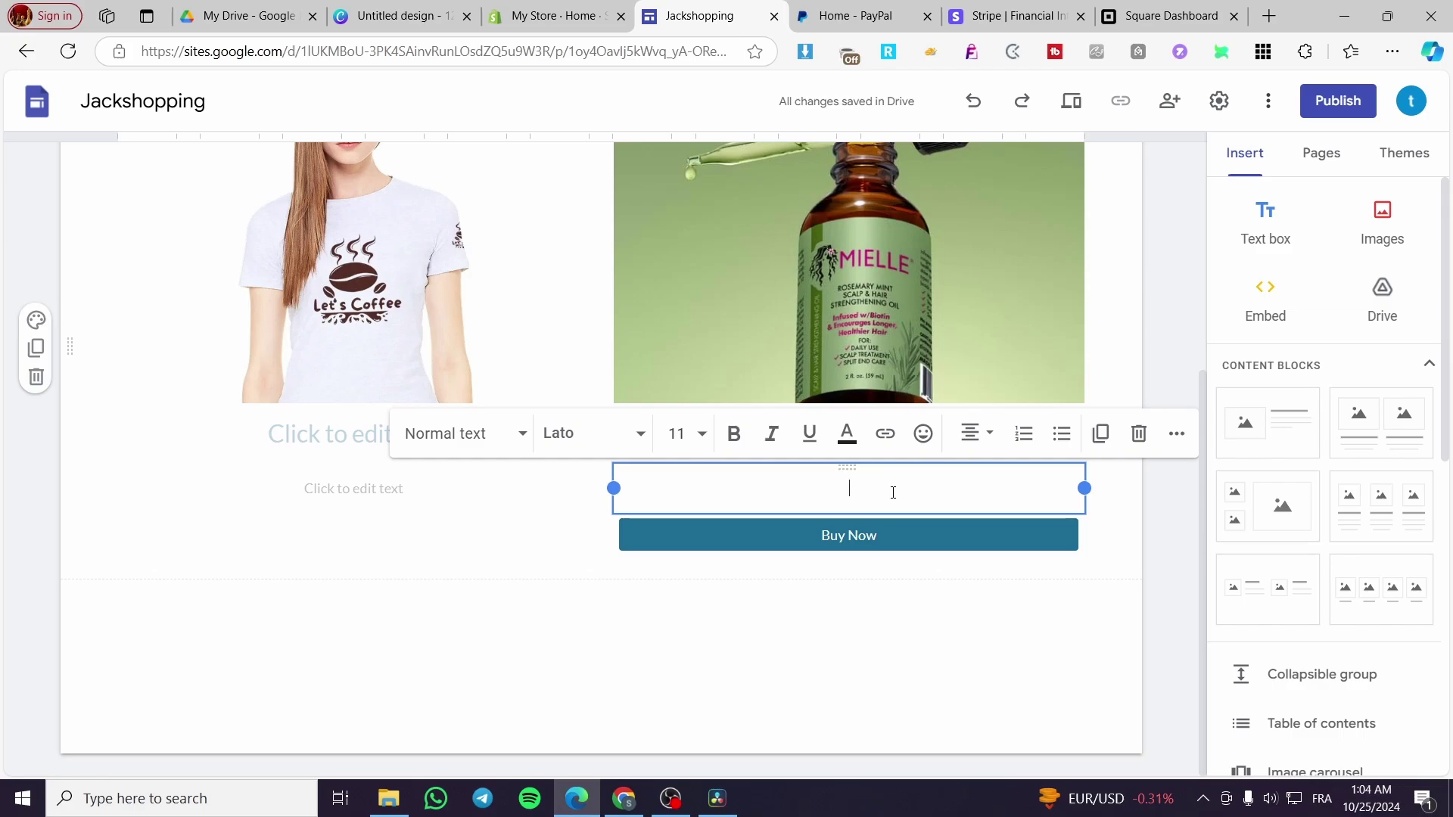
pyautogui.click(971, 434)
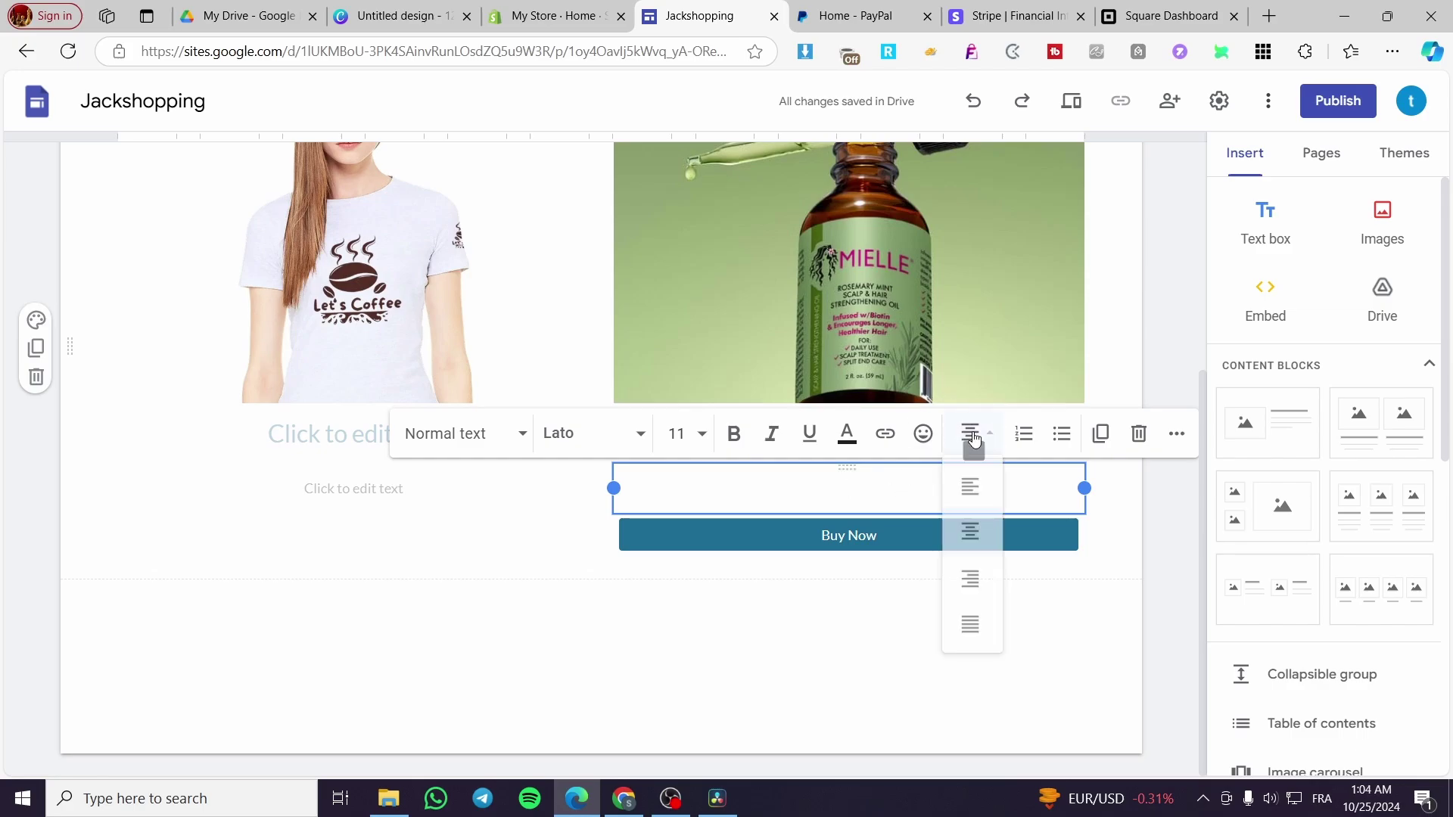
pyautogui.click(979, 498)
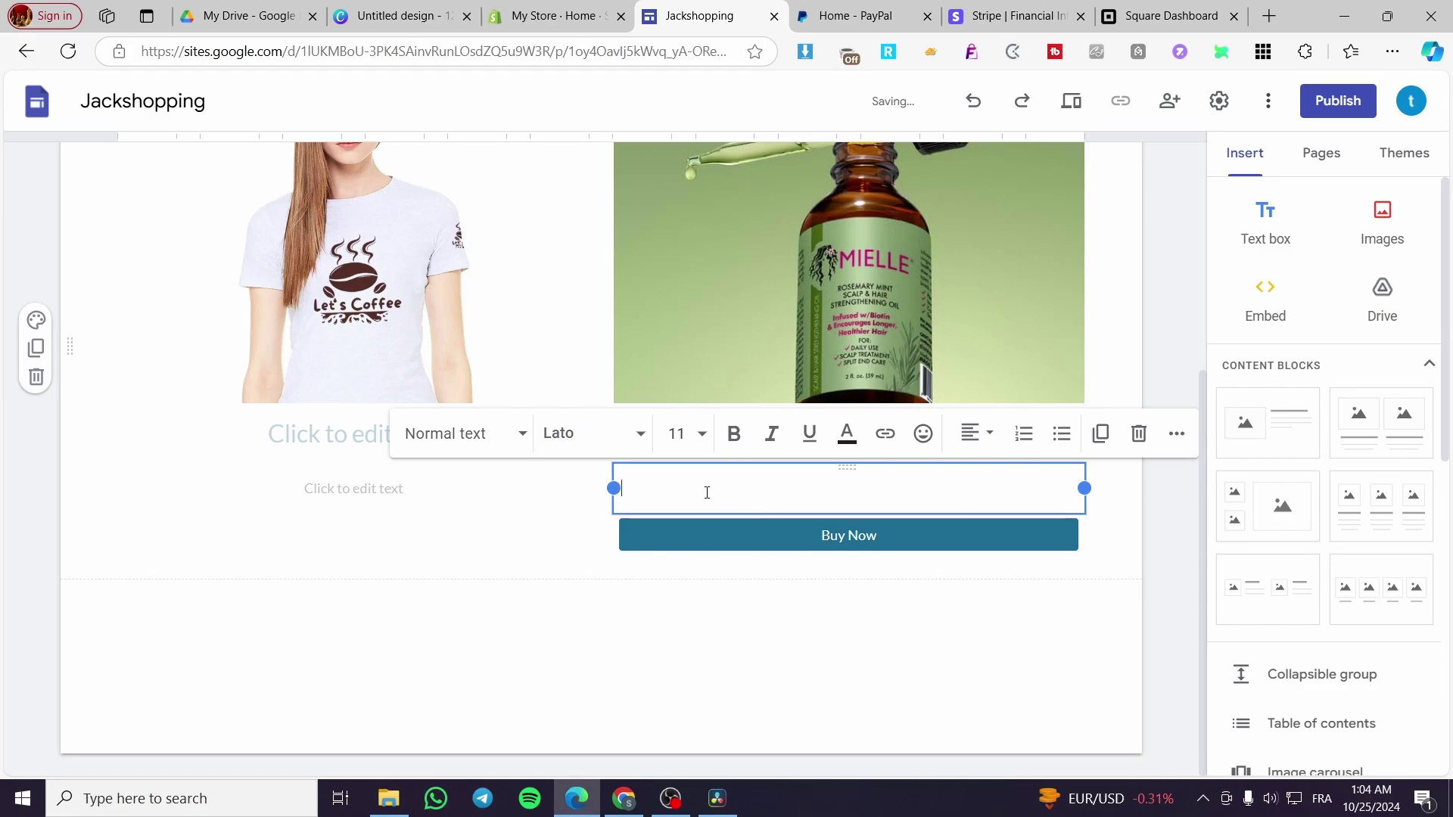
# Enter "This Oil will make your skin have the glow effect for 24h." as the Rosemary Mint Oil description.
pyautogui.write('This Oil will make yt')
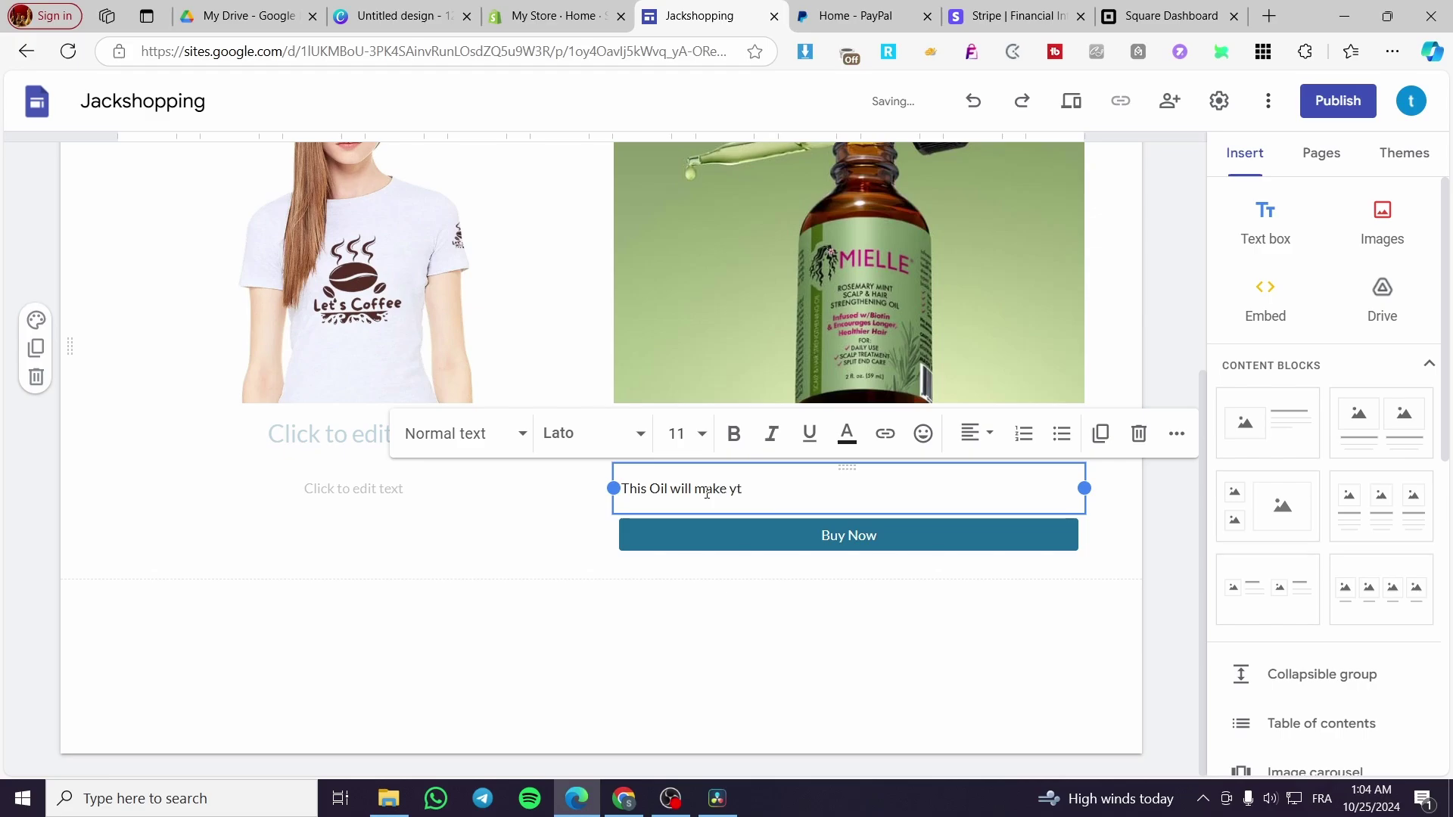
pyautogui.write('our skin g')
pyautogui.write('low')
pyautogui.press('BackSpace')
pyautogui.press('BackSpace')
pyautogui.press('BackSpace')
pyautogui.press('BackSpace')
pyautogui.write('have the glow effec')
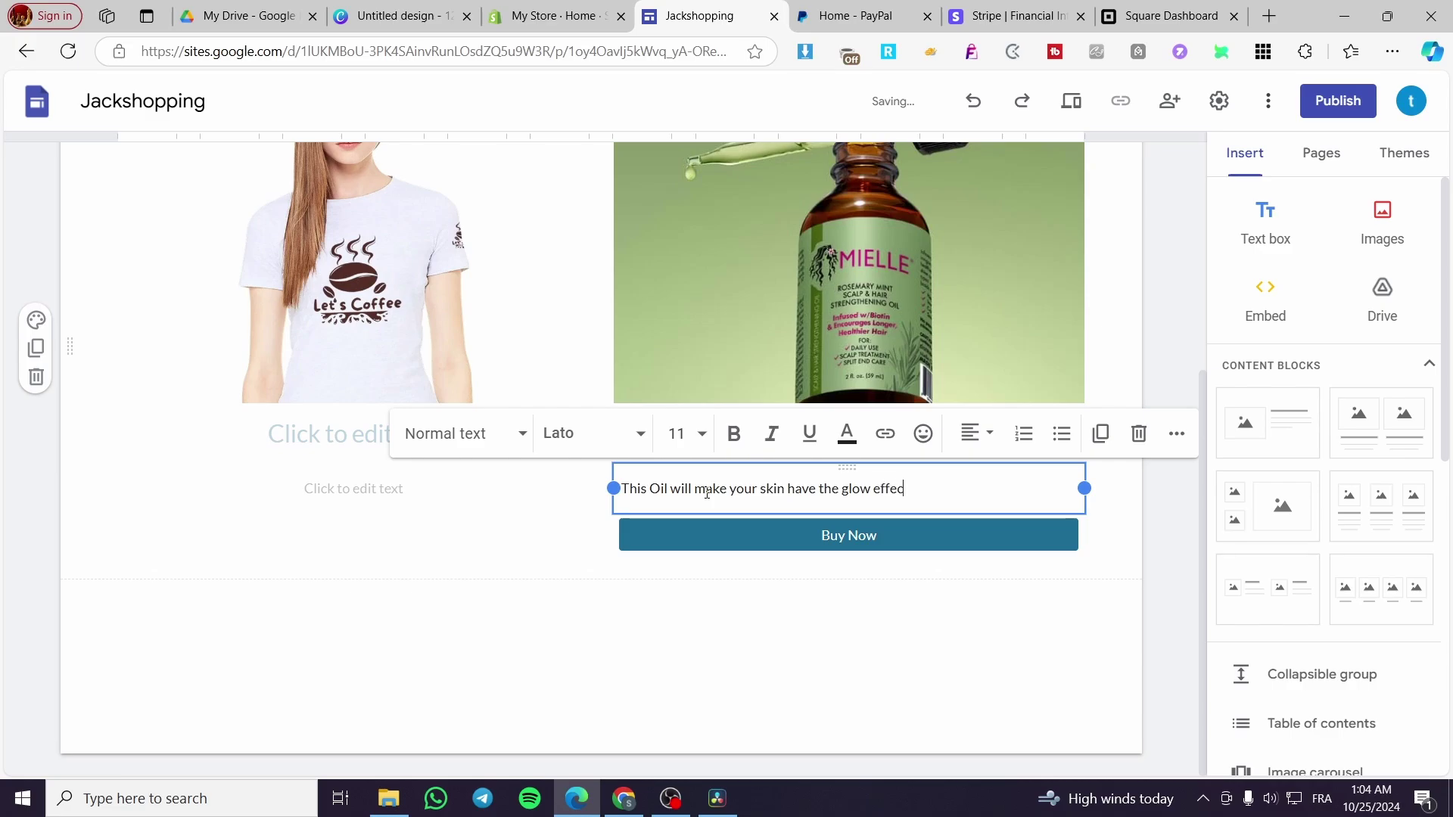
pyautogui.write('t for 24h')
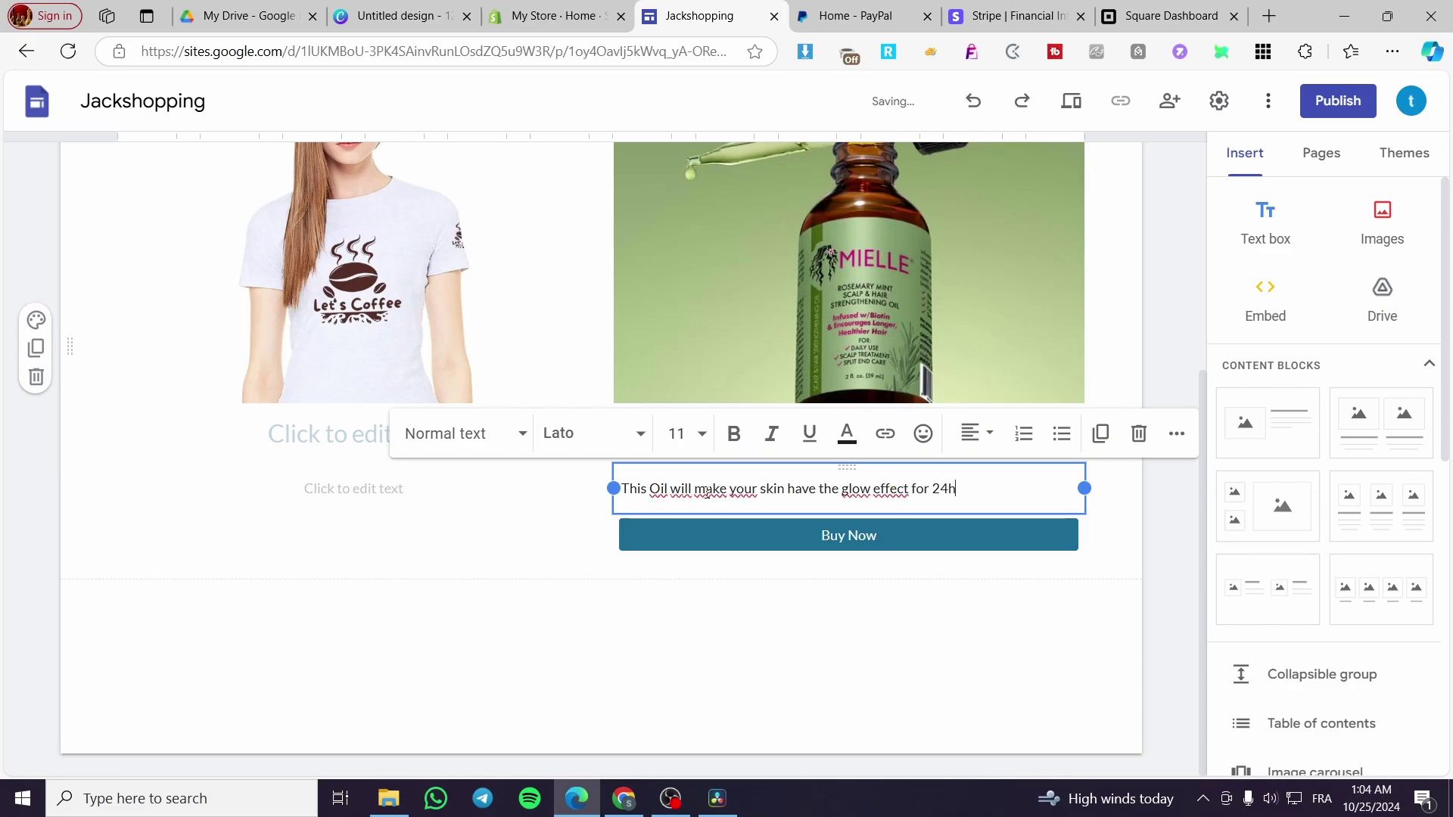
pyautogui.write(',')
pyautogui.press('BackSpace')
pyautogui.write('.')
# Prefix the first description line with a dash and add a second line reading "-Growth of the hair.".
pyautogui.press('Return')
pyautogui.write('-')
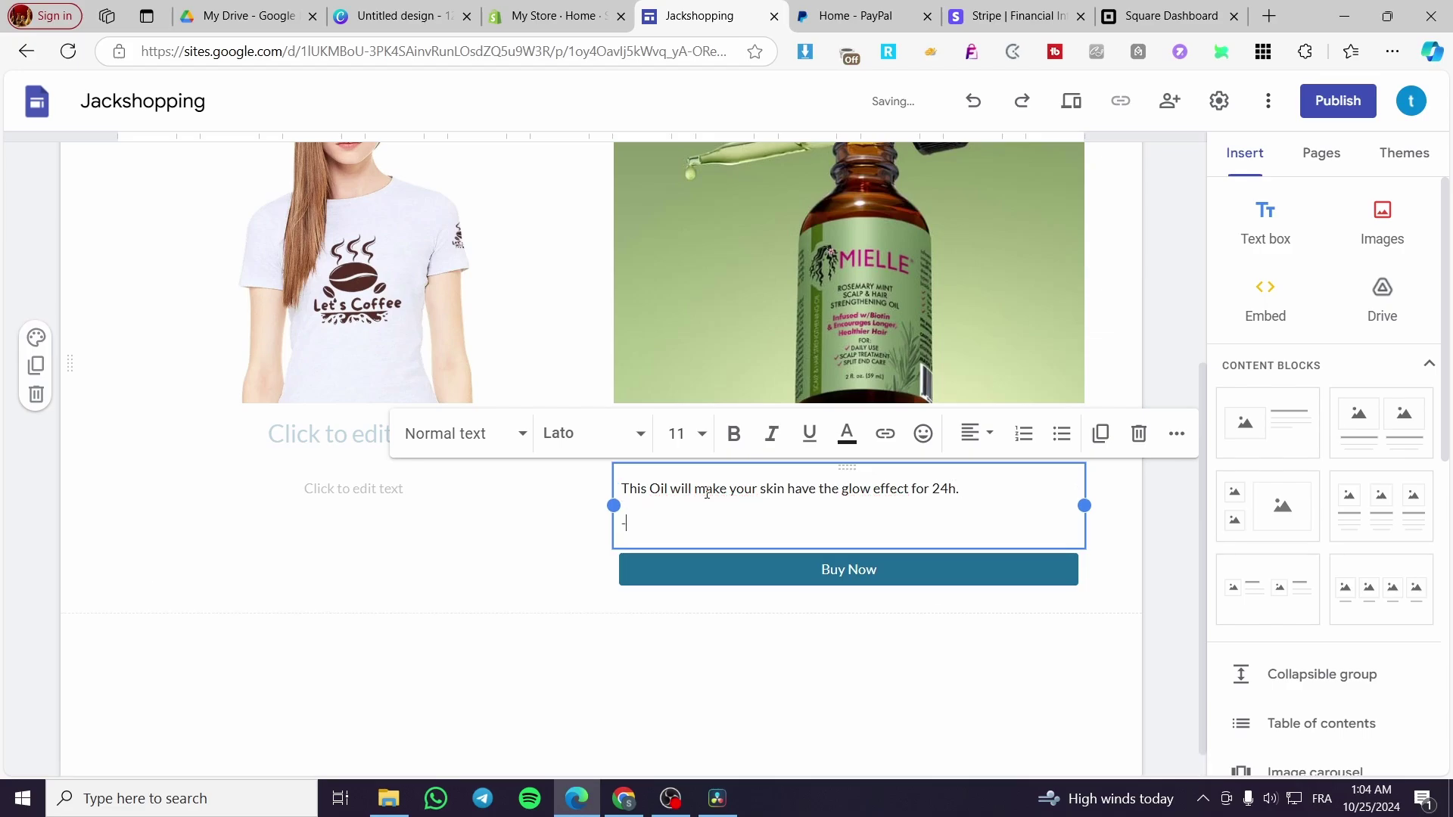
pyautogui.click(627, 484)
pyautogui.write('-')
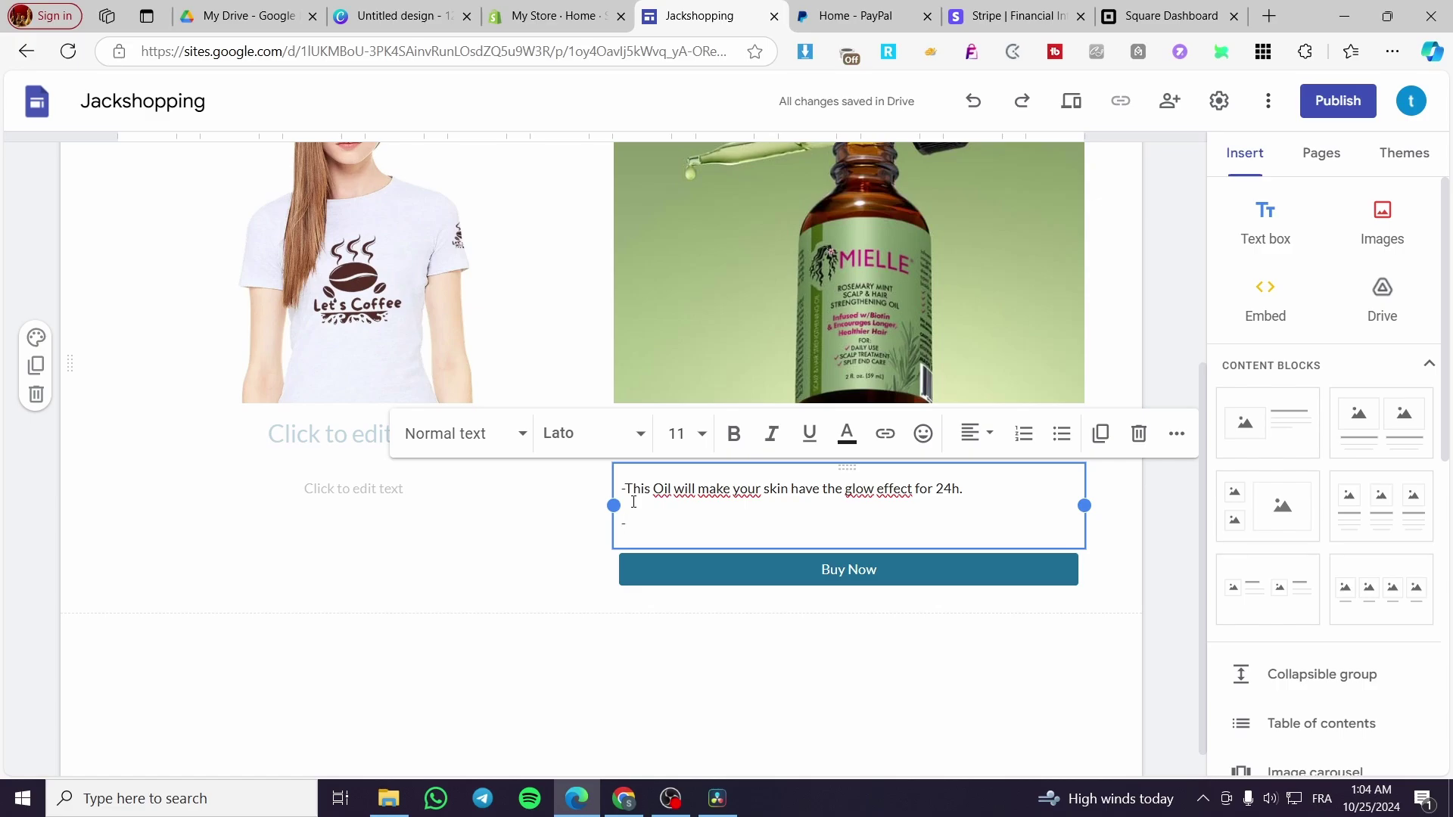
pyautogui.write('Grow')
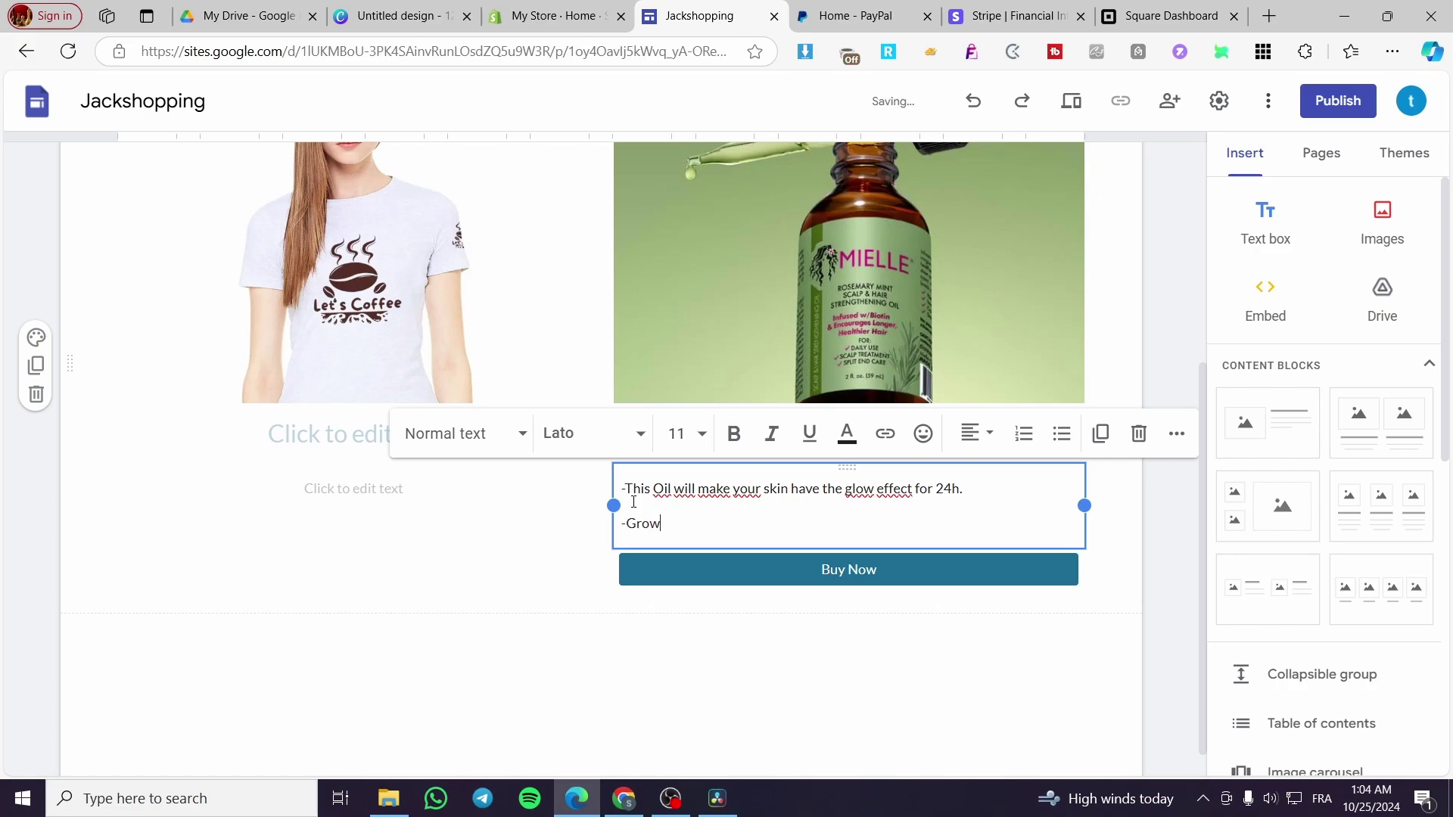
pyautogui.write('th of the hair.')
# Add the lines "-Scalp Treatment." and "-Daily Use." to the end of the oil's description.
pyautogui.press('Return')
pyautogui.write('-')
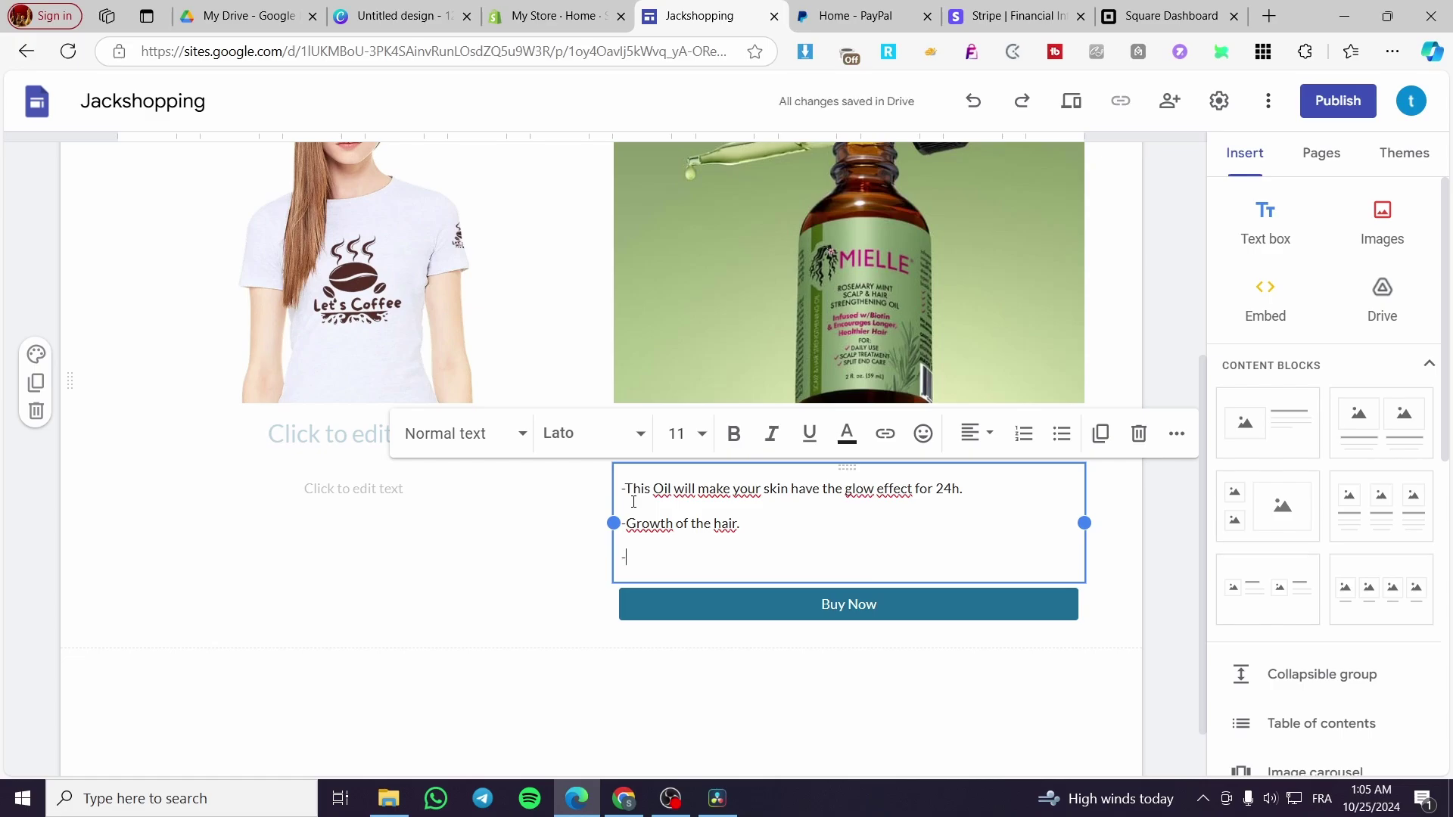
pyautogui.write('Scal')
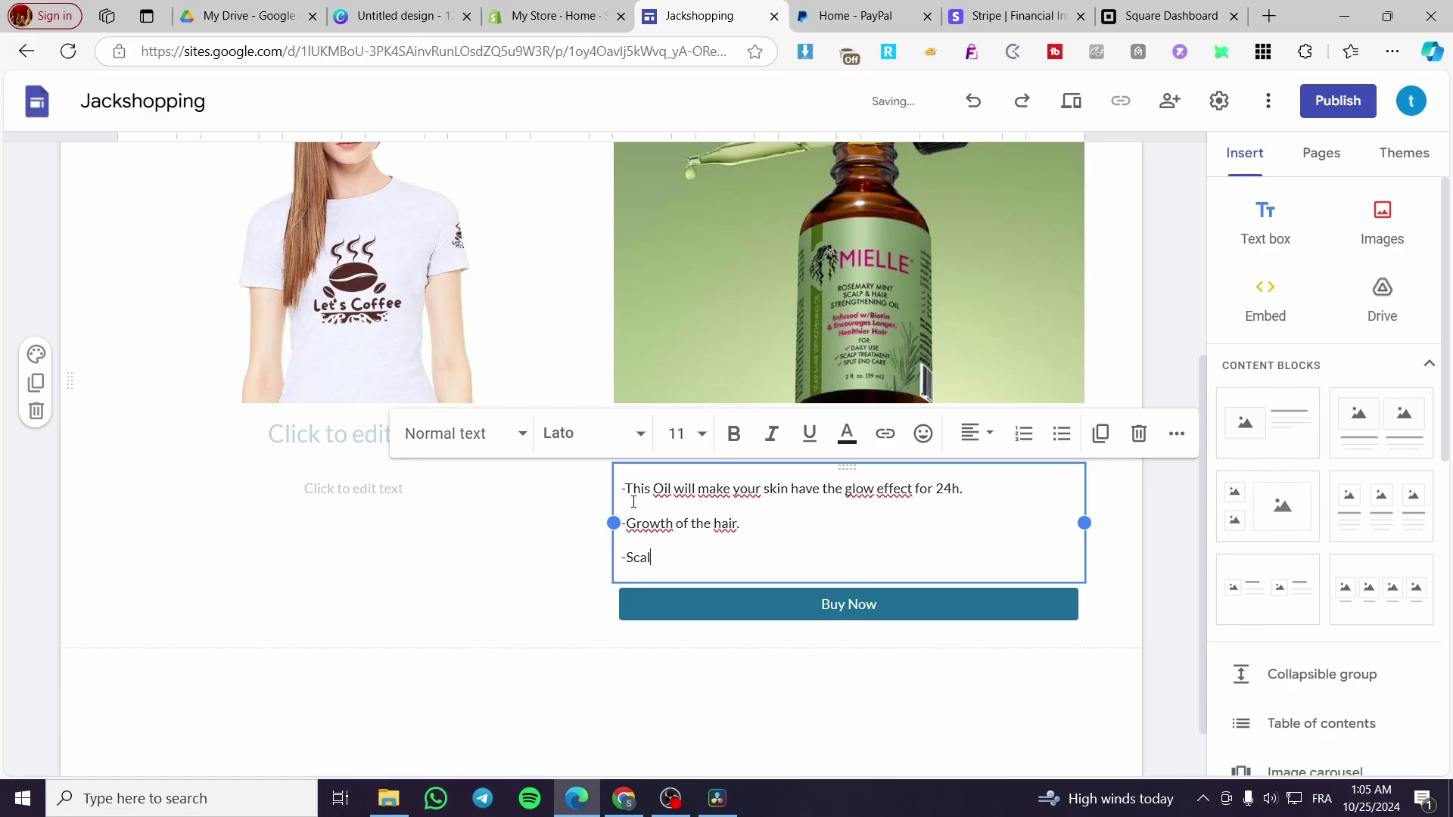
pyautogui.write('p Treatment')
pyautogui.press('Return')
pyautogui.write('-')
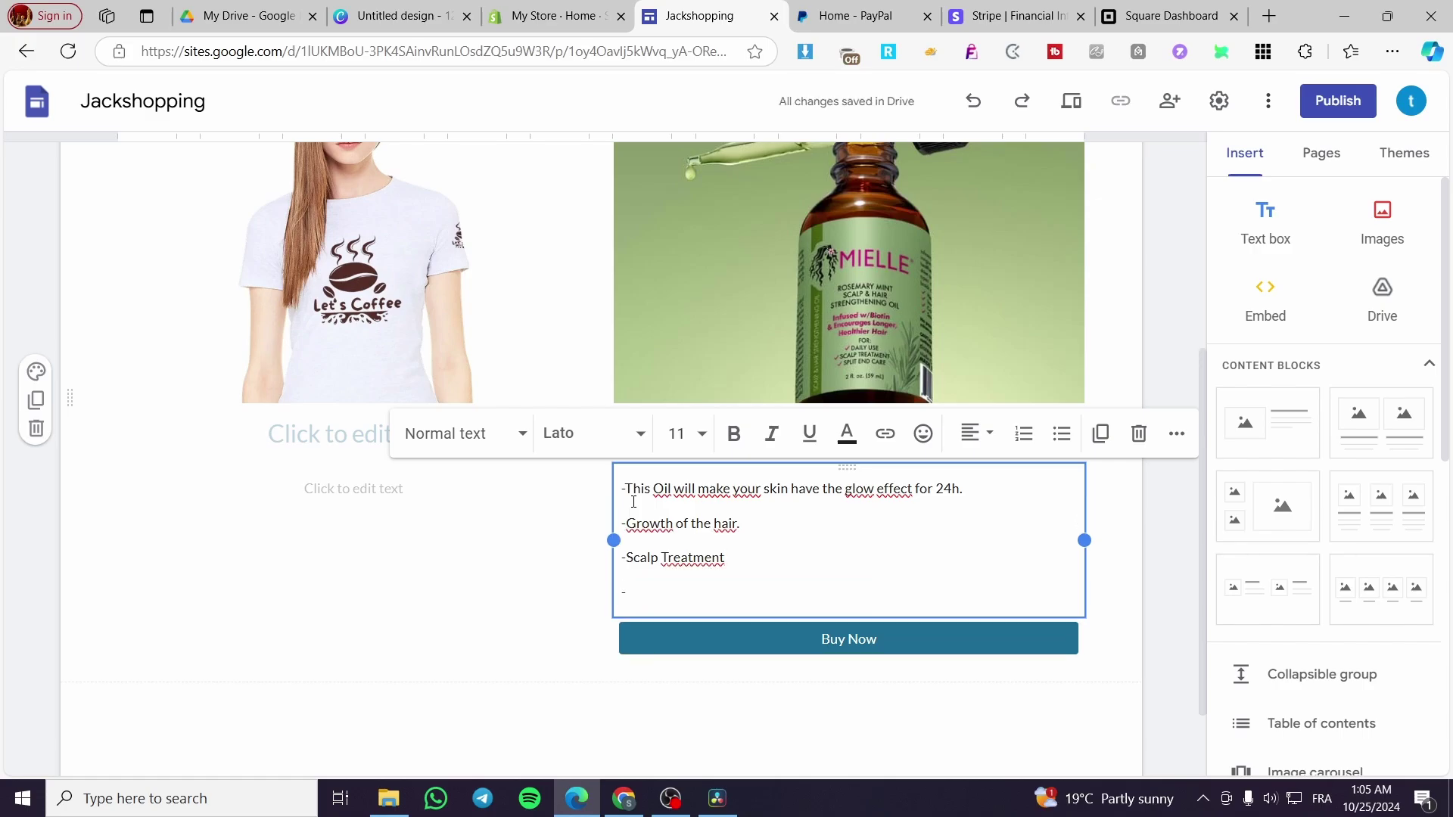
pyautogui.write('Daily Use.')
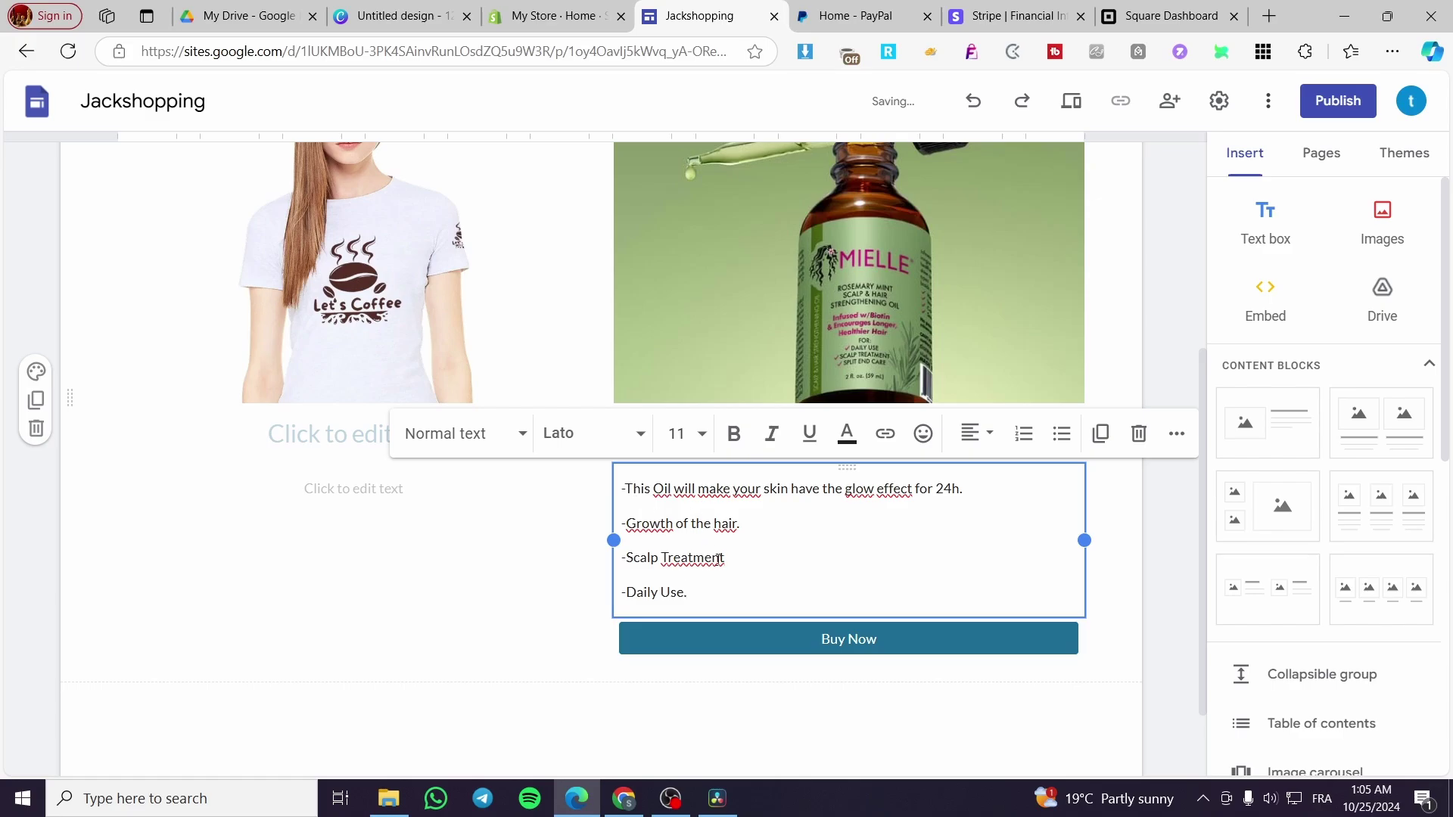
pyautogui.click(731, 564)
# Rename the Rosemary Mint Oil product's button as "Buy Now $65.99".
pyautogui.click(870, 635)
pyautogui.doubleClick(874, 639)
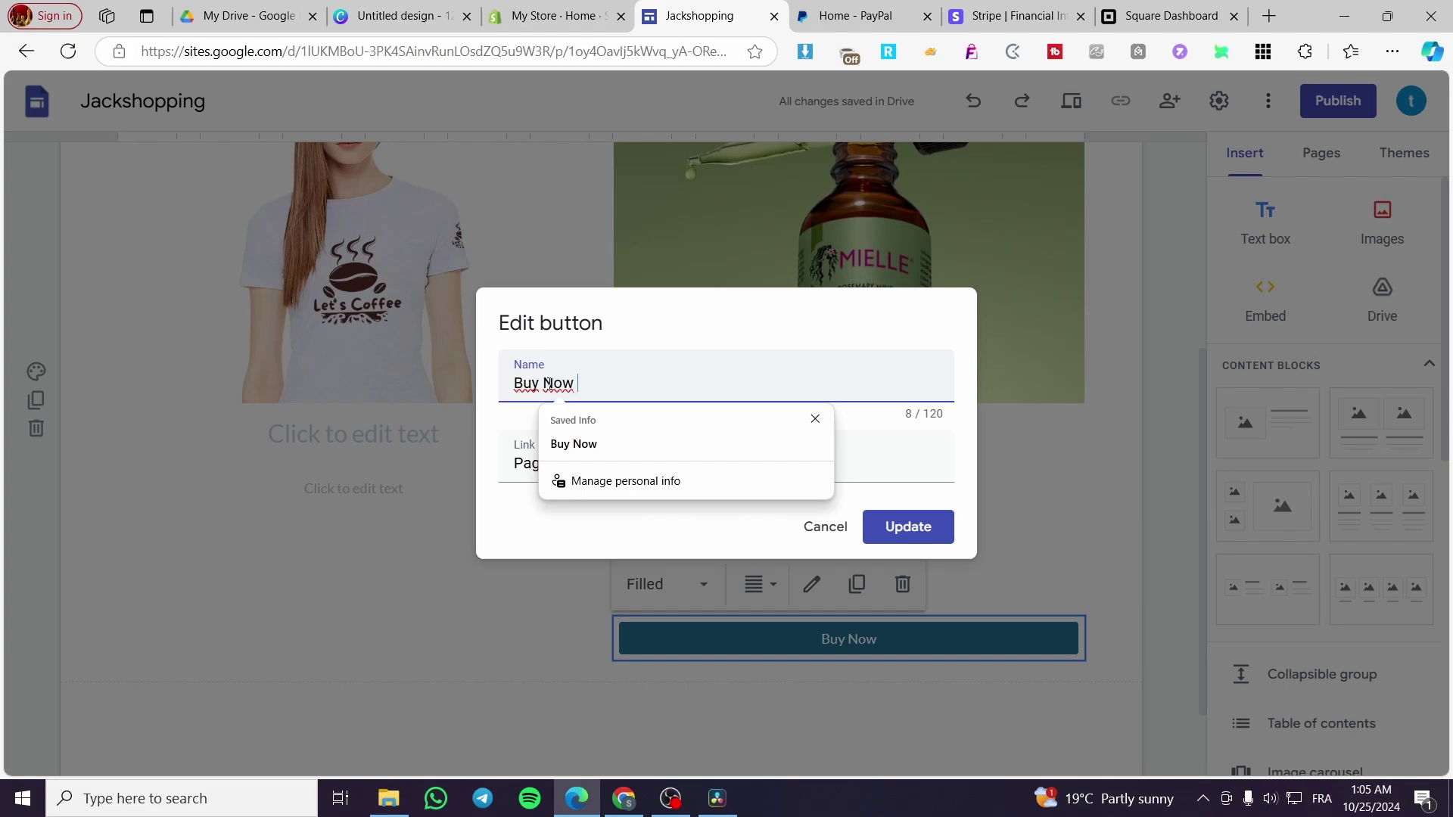
pyautogui.write('9')
pyautogui.write('5')
pyautogui.press('BackSpace')
pyautogui.press('BackSpace')
pyautogui.write('65.99')
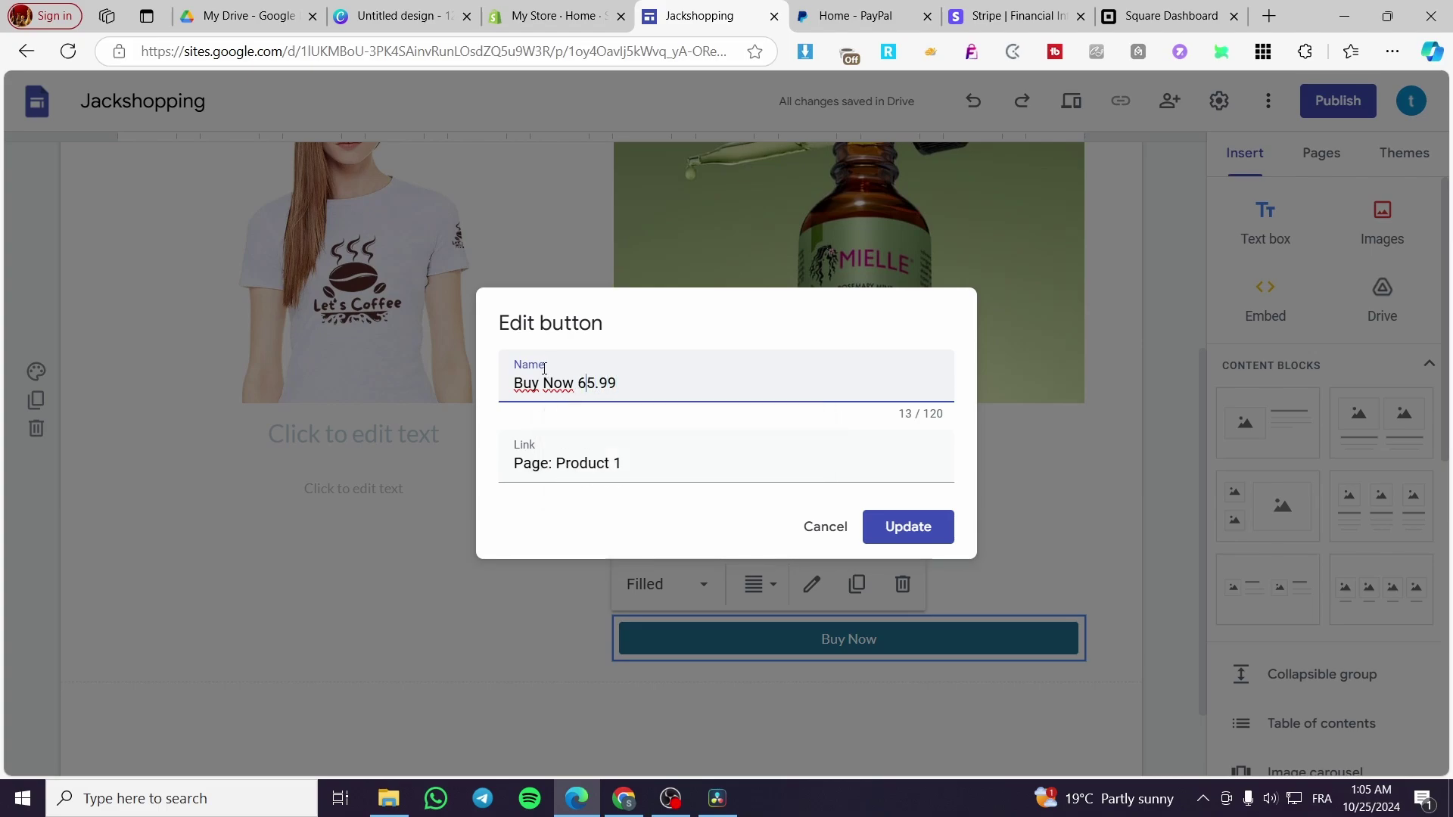
pyautogui.write('£')
pyautogui.press('BackSpace')
pyautogui.write('$')
pyautogui.click(912, 529)
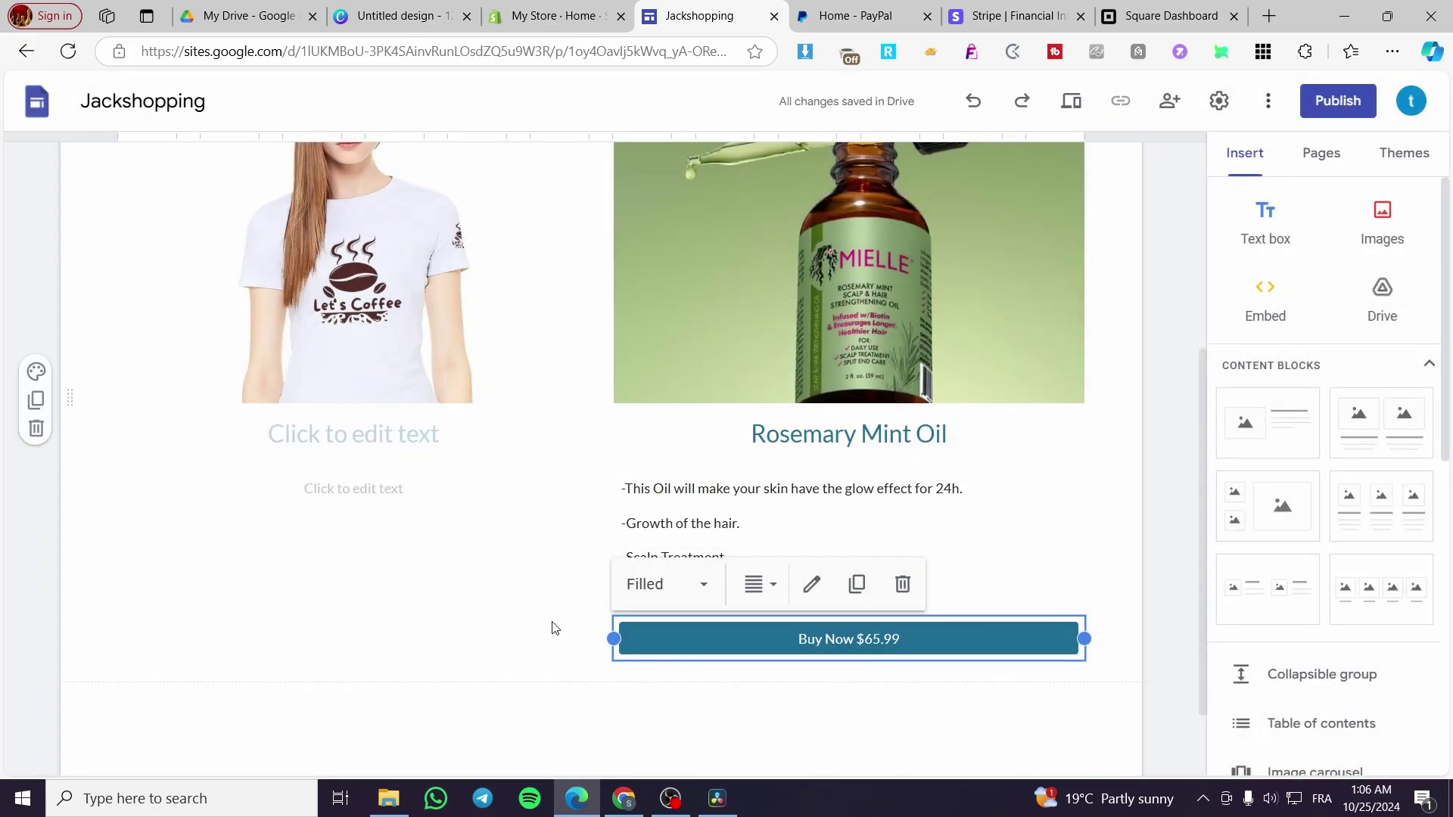
pyautogui.click(1157, 451)
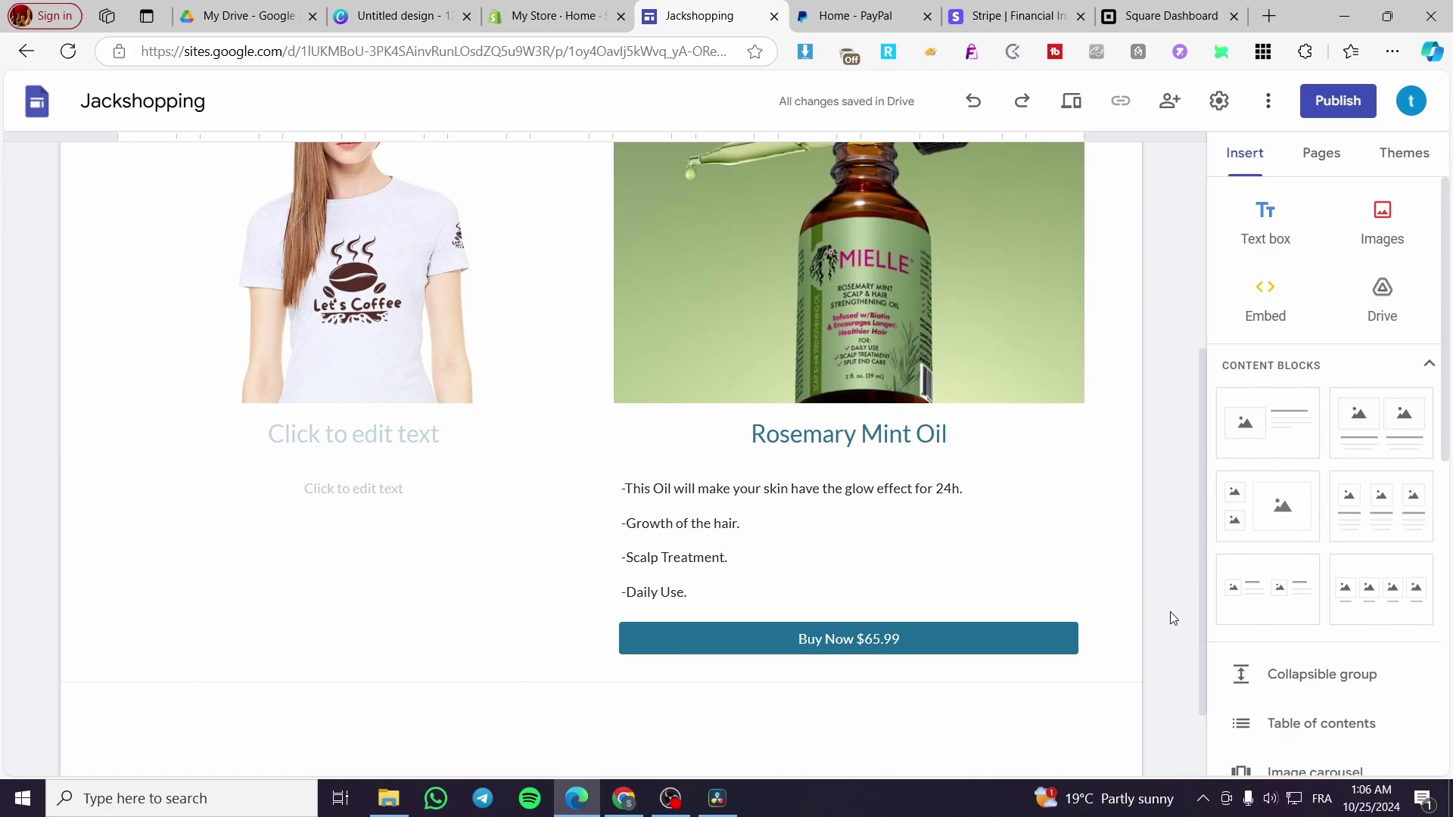
# Switch to the PayPal business dashboard.
pyautogui.click(832, 10)
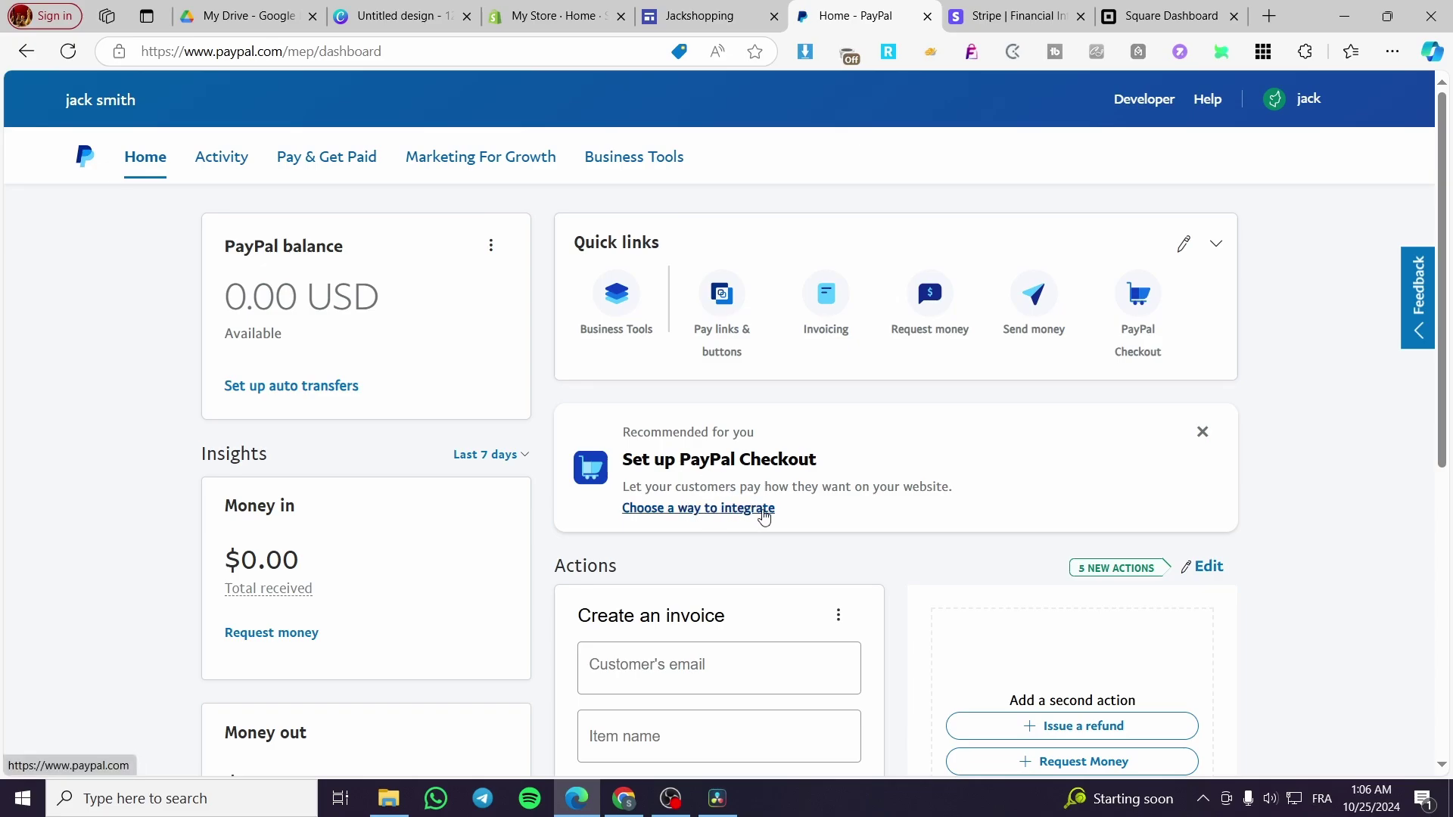
pyautogui.rightClick(715, 509)
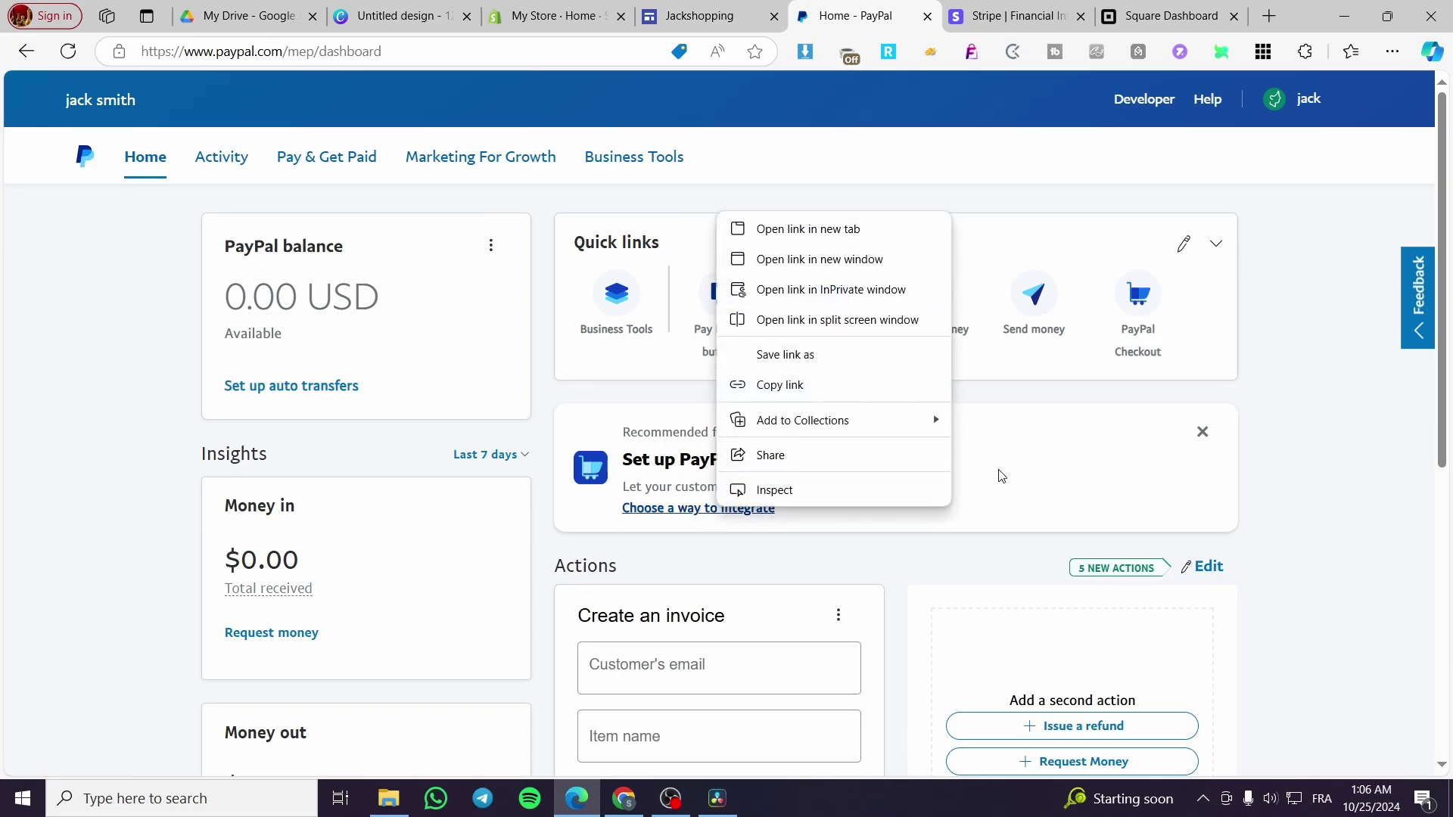
pyautogui.click(913, 239)
pyautogui.hotkey('ctrl', 'Tab')
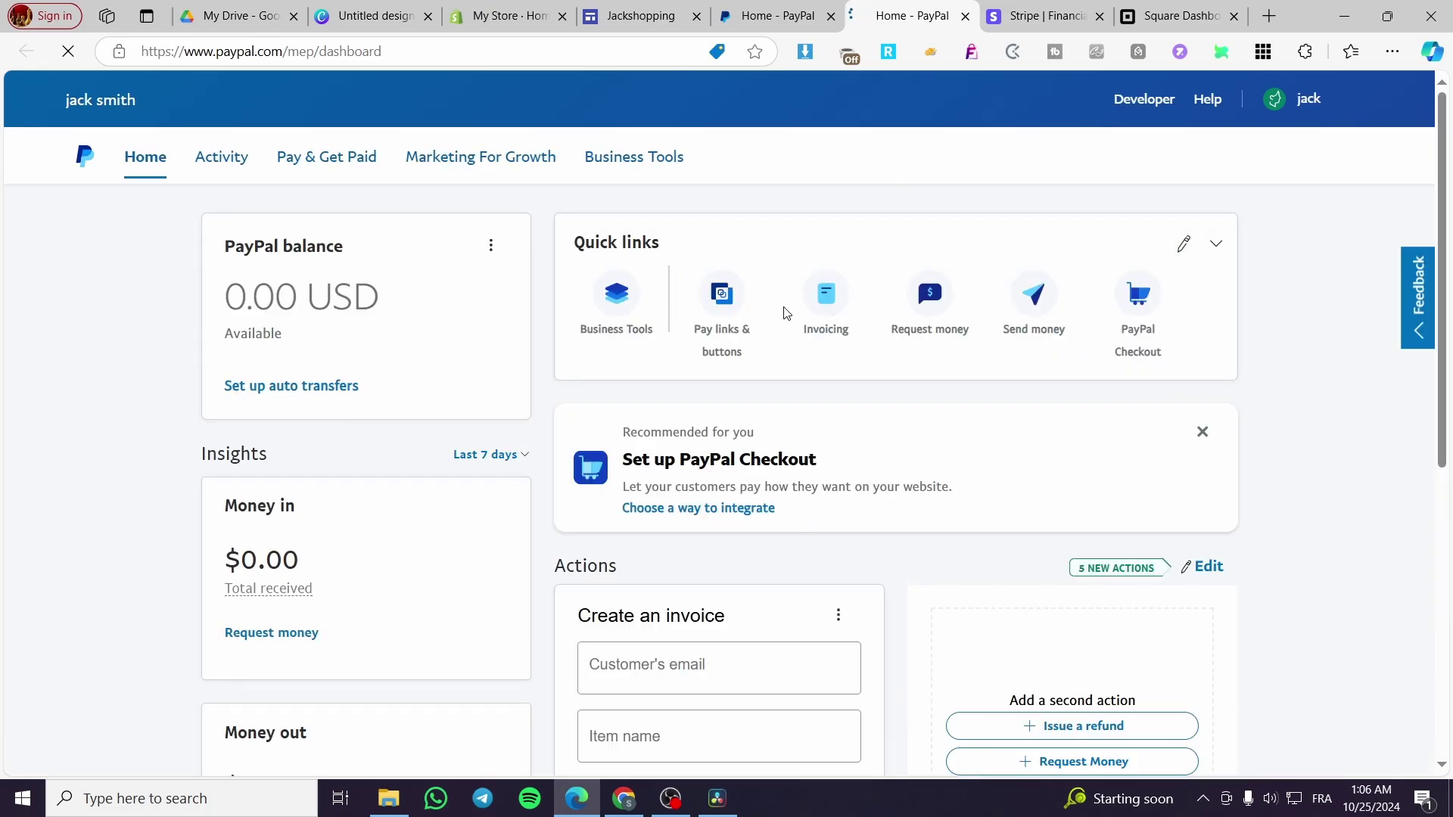
pyautogui.click(964, 16)
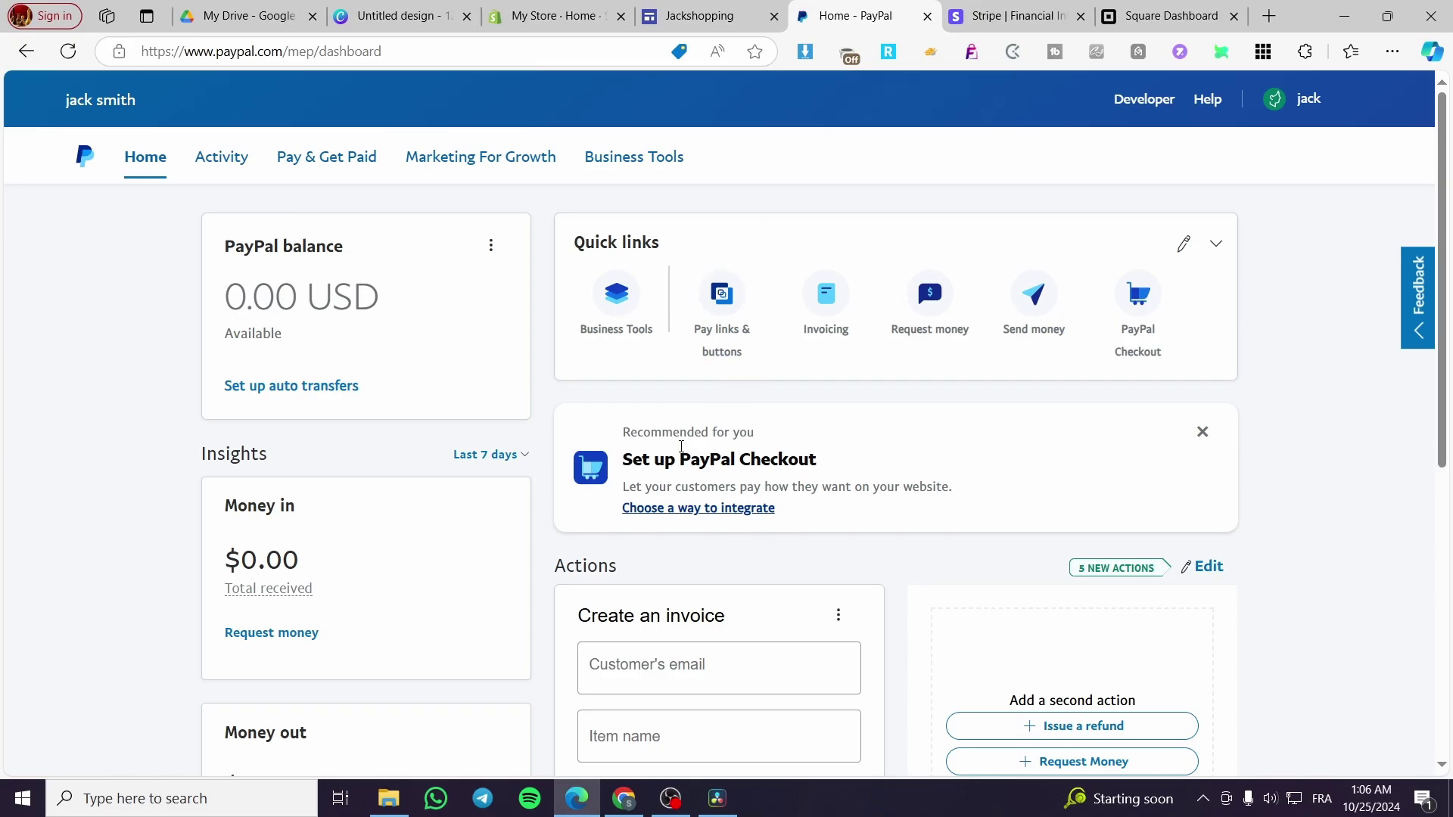
# Open PayPal's builder for pay links and buttons.
pyautogui.click(740, 362)
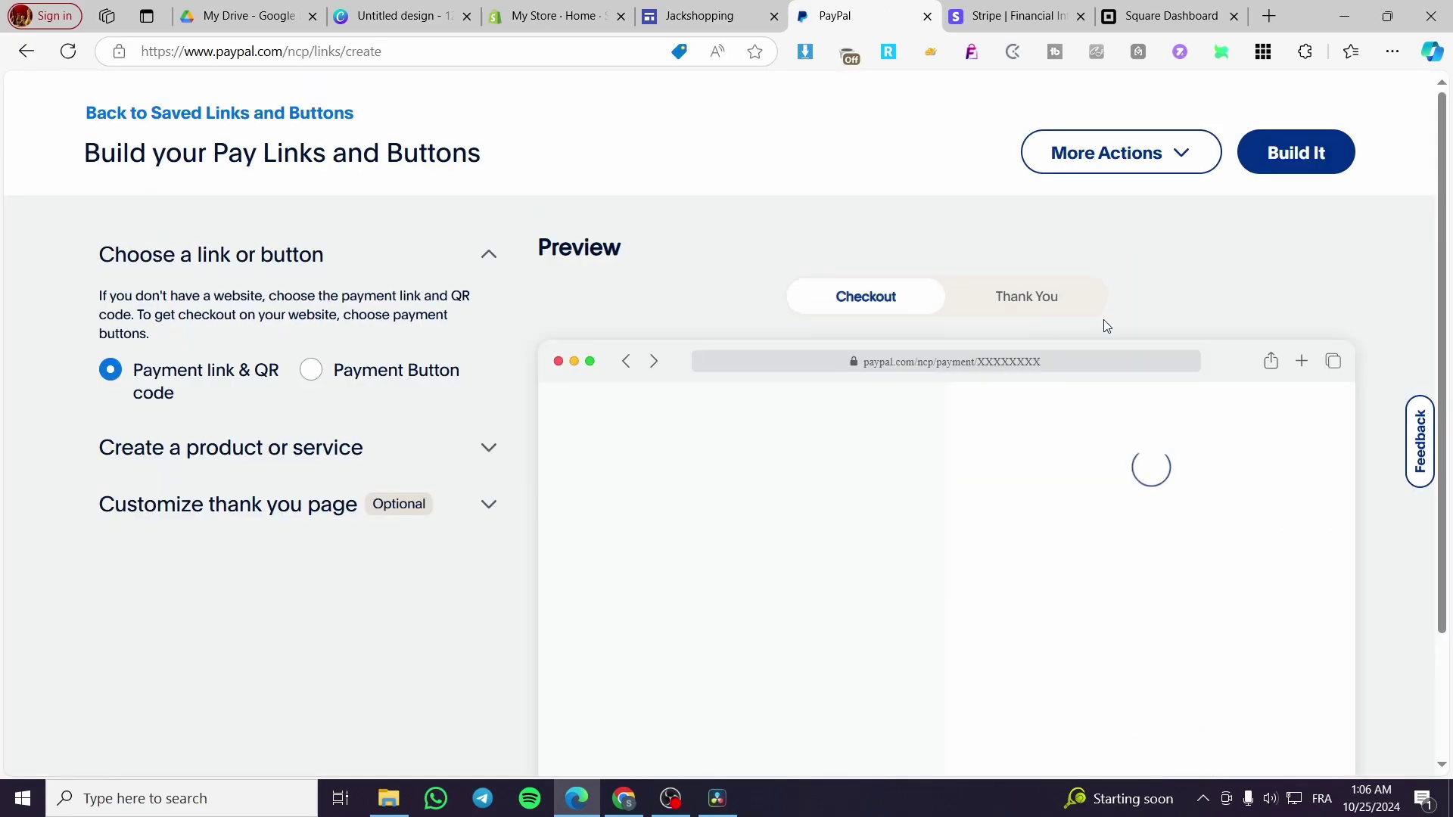
pyautogui.scroll(-1, 893, 313)
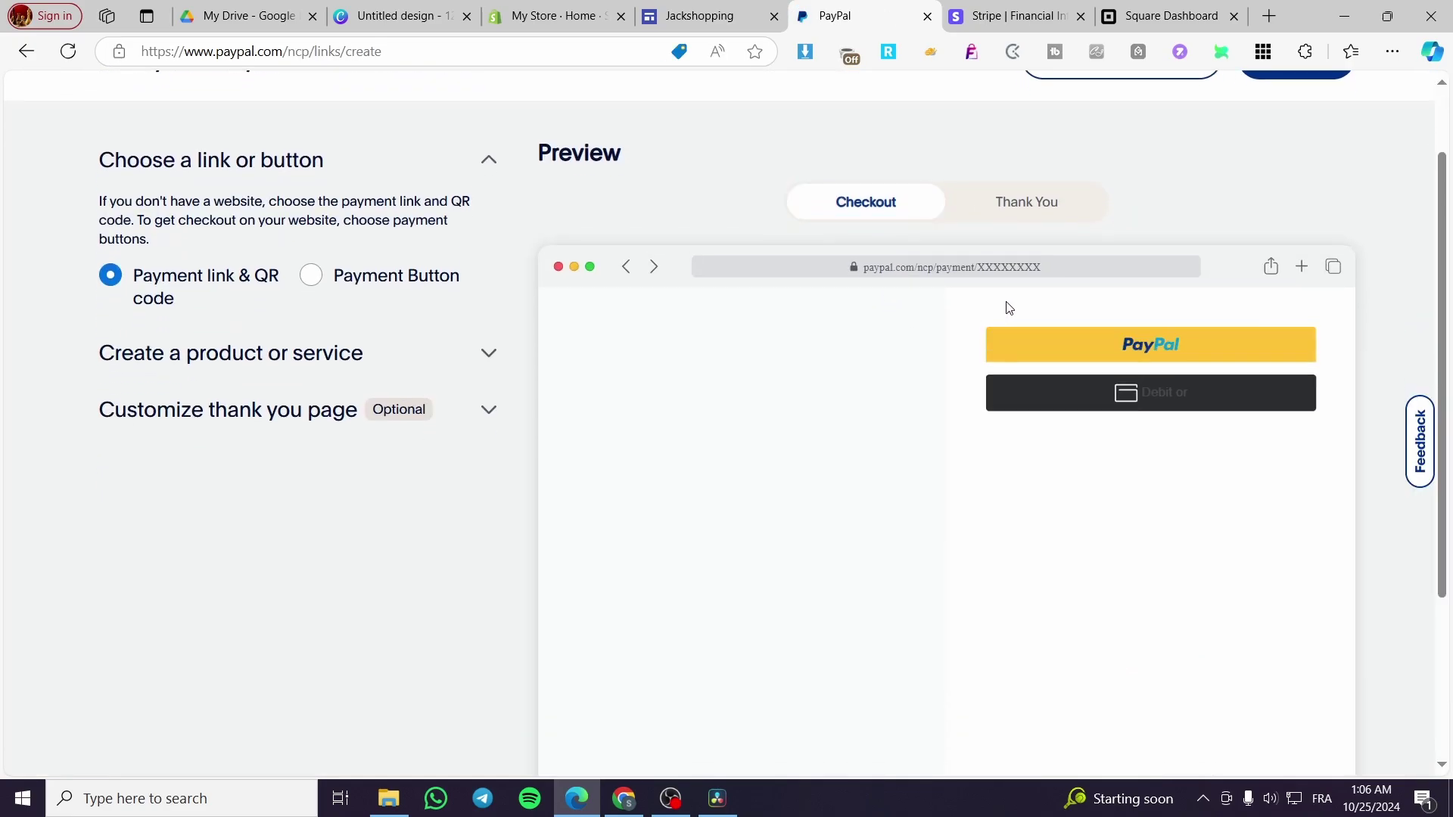
pyautogui.scroll(2, 356, 367)
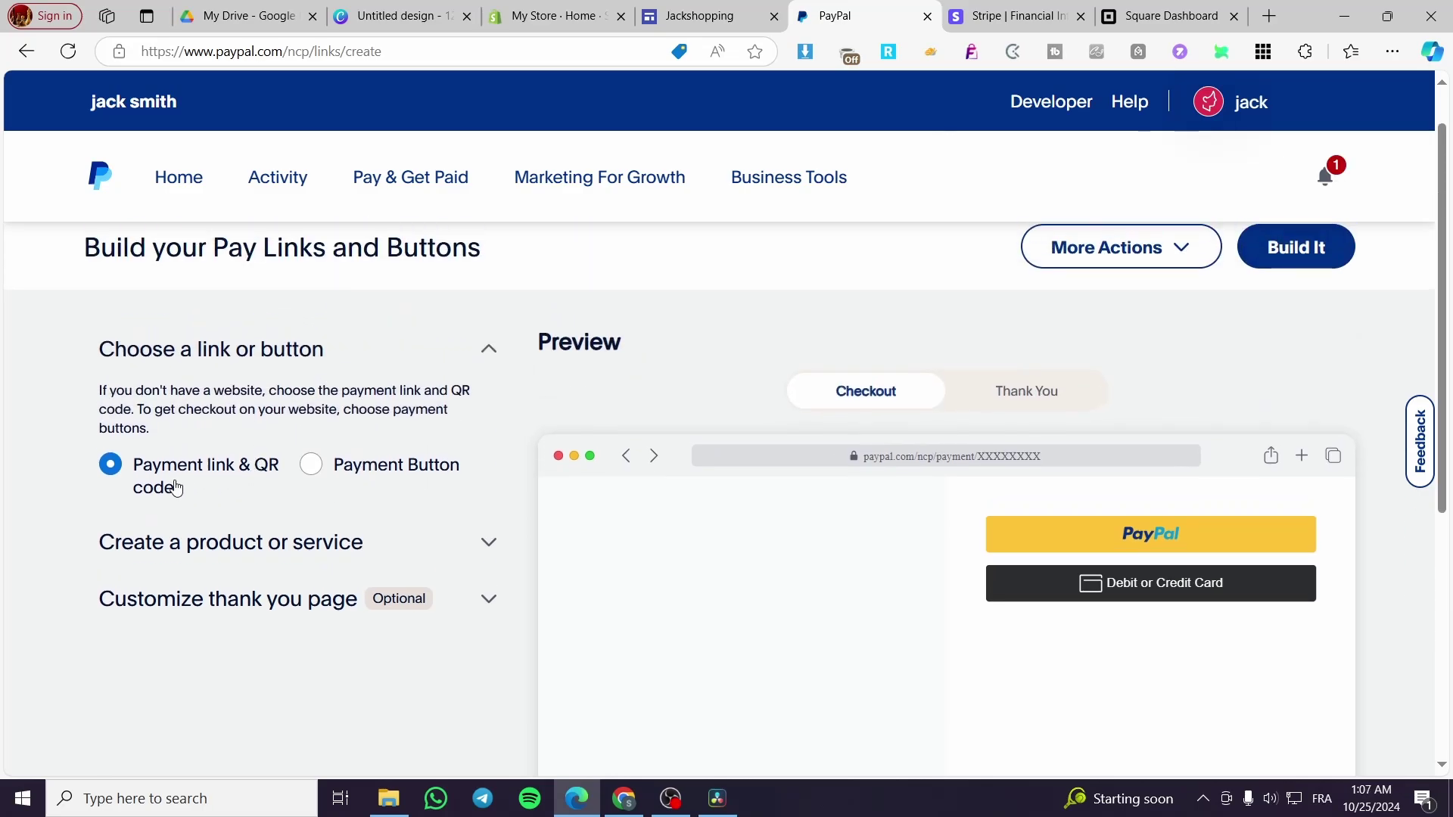
# Try the Payment Button option and return to Payment link & QR code as the checkout type.
pyautogui.click(314, 465)
pyautogui.click(216, 475)
pyautogui.scroll(-2, 333, 342)
pyautogui.scroll(1, 334, 342)
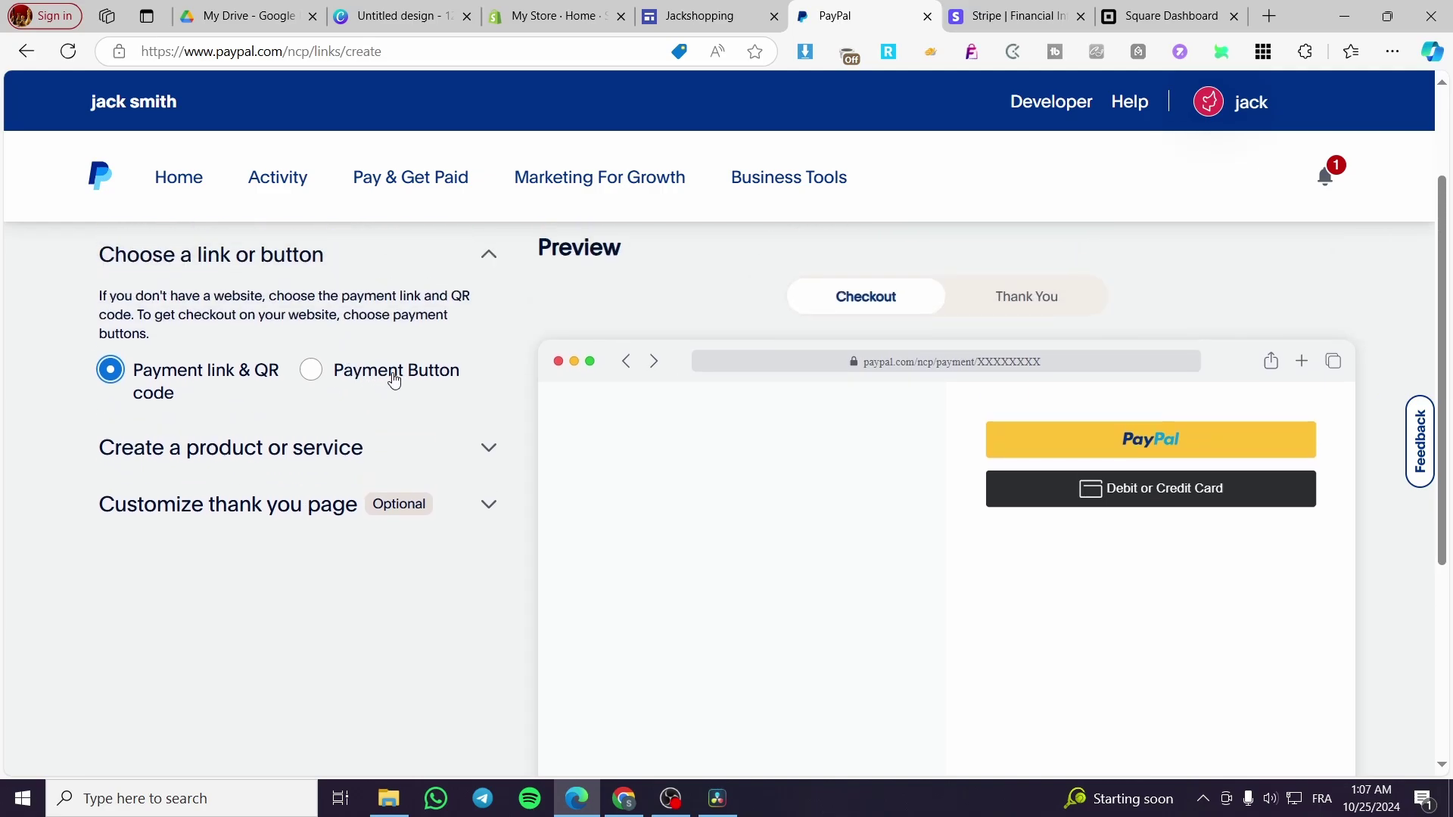
pyautogui.click(356, 371)
pyautogui.click(202, 376)
pyautogui.scroll(2, 480, 379)
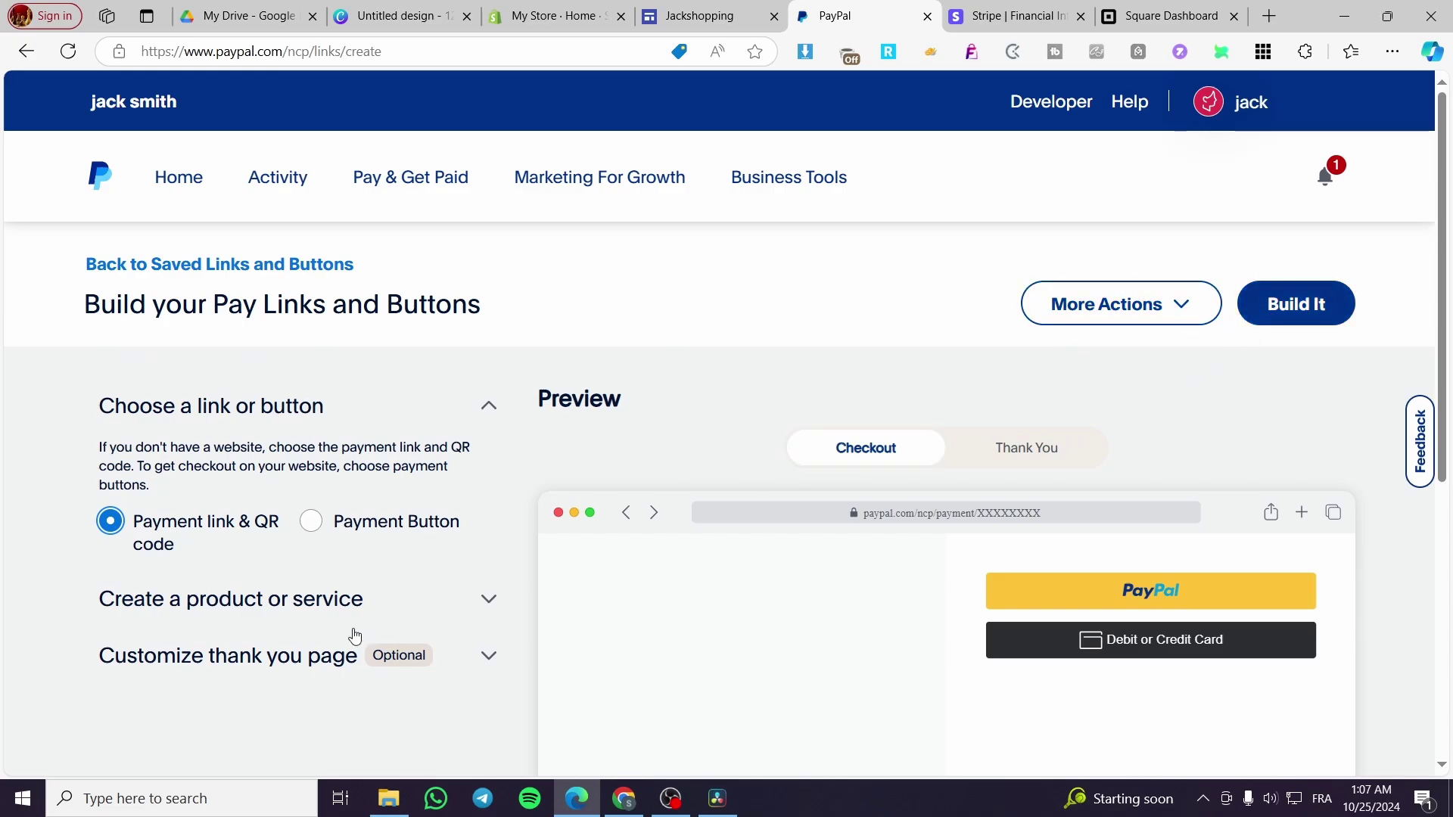
# Start the product details, keeping the type Single product or service, and name the product "Rosemary Oil".
pyautogui.click(193, 606)
pyautogui.scroll(-3, 211, 575)
pyautogui.scroll(-1, 219, 568)
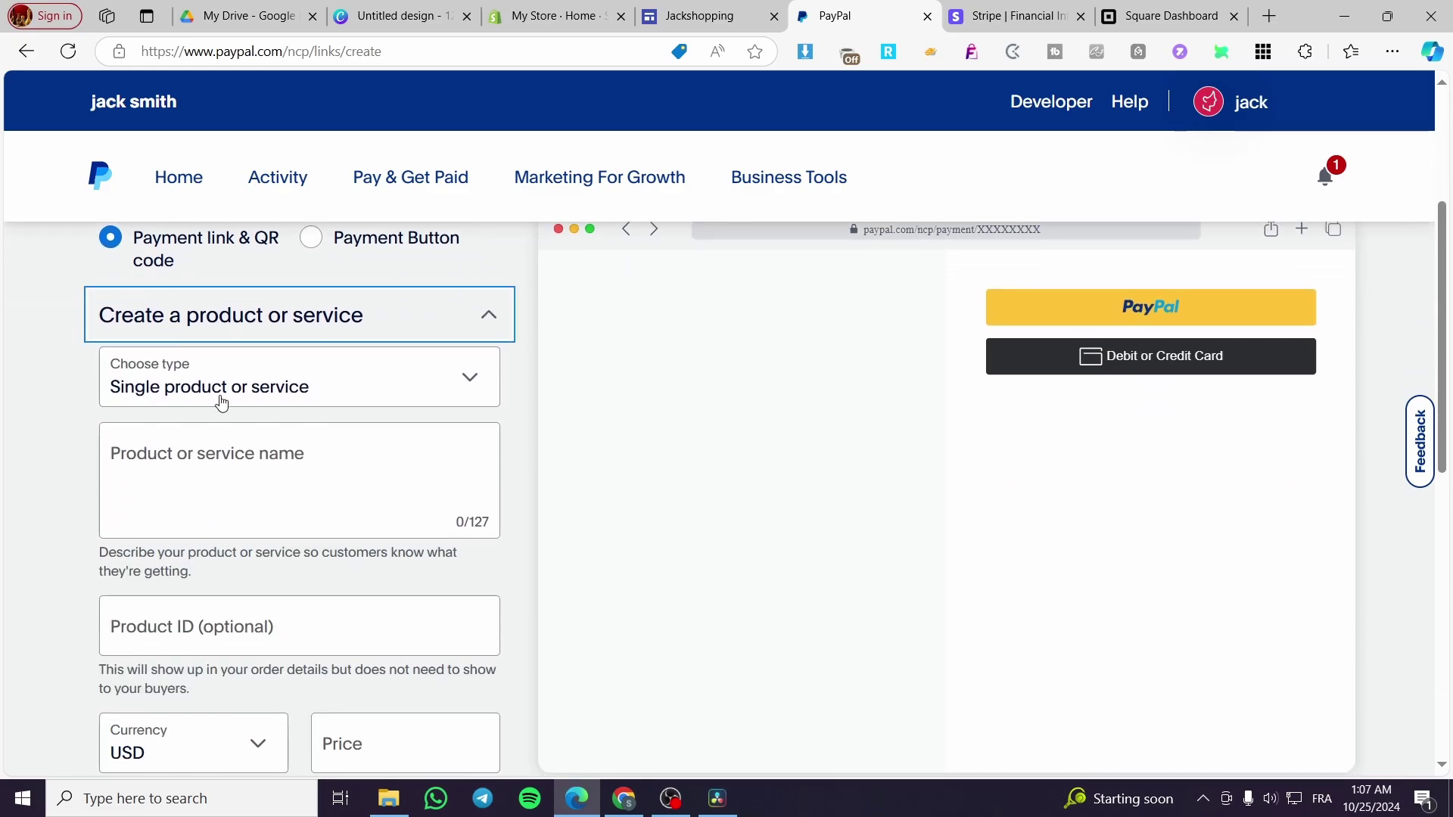
pyautogui.click(220, 402)
pyautogui.click(218, 425)
pyautogui.click(202, 476)
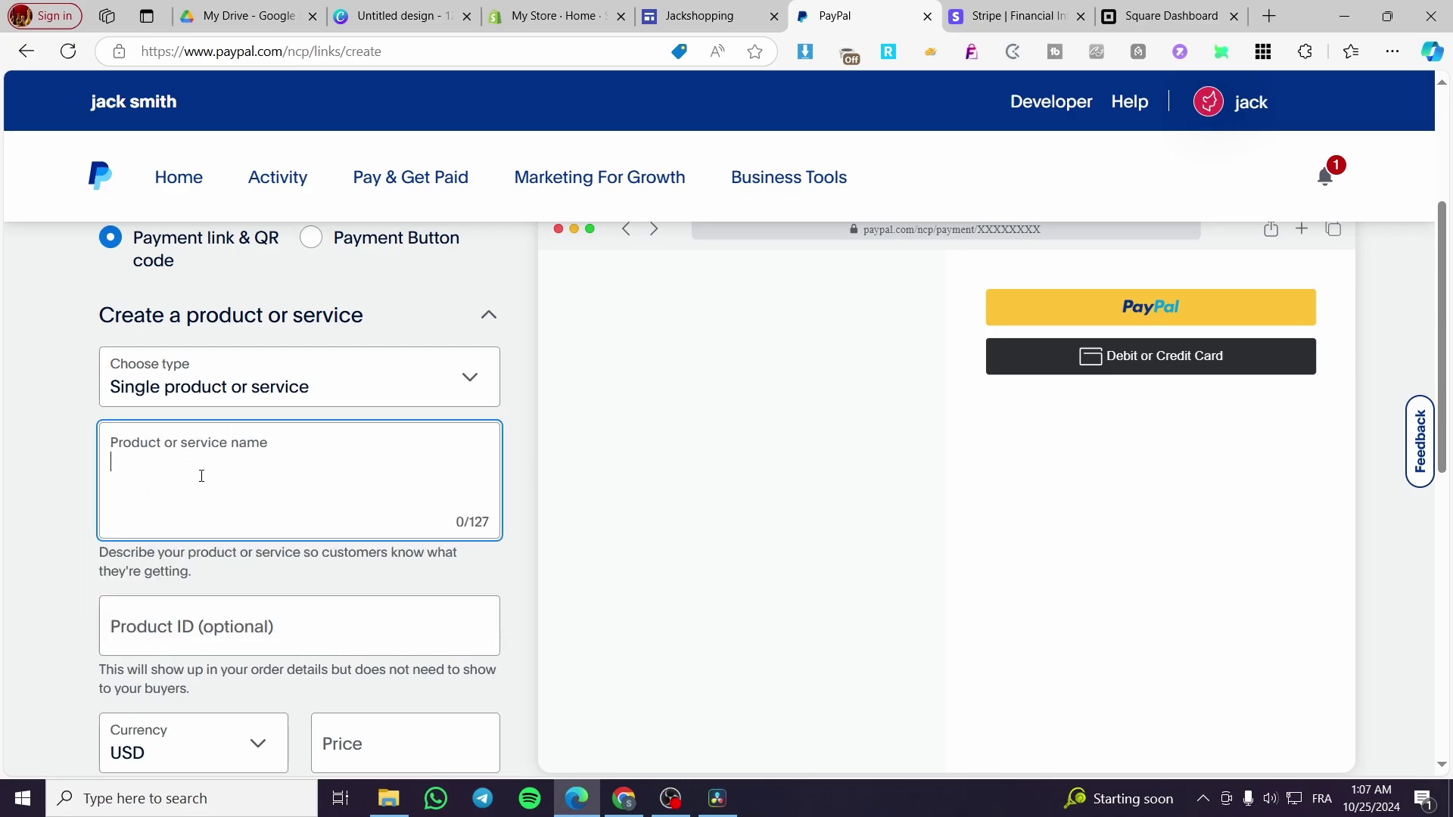
pyautogui.write('Rosemary Oil')
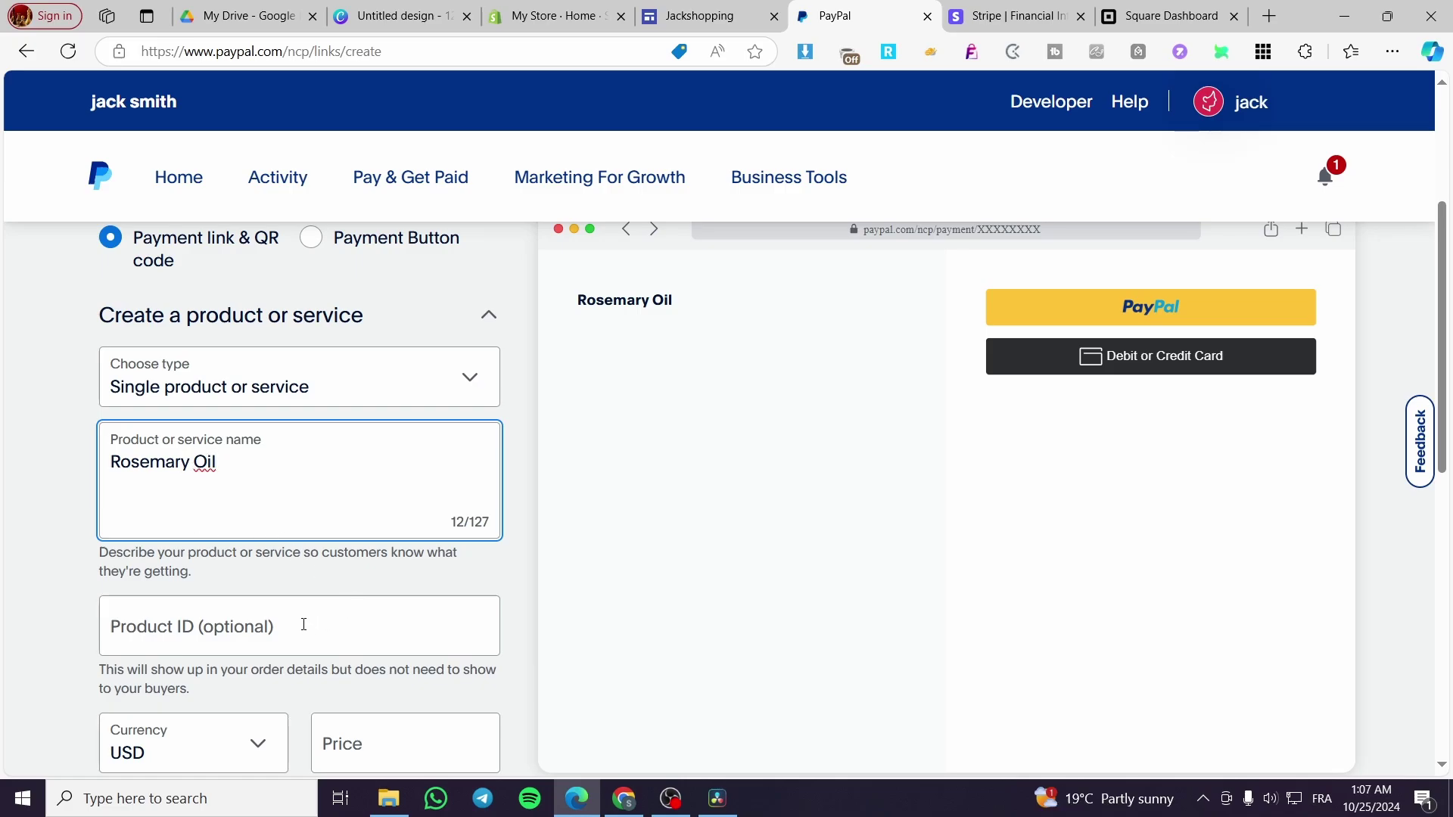
# Set the Rosemary Oil price to 65,99 USD.
pyautogui.scroll(-1, 242, 502)
pyautogui.click(393, 659)
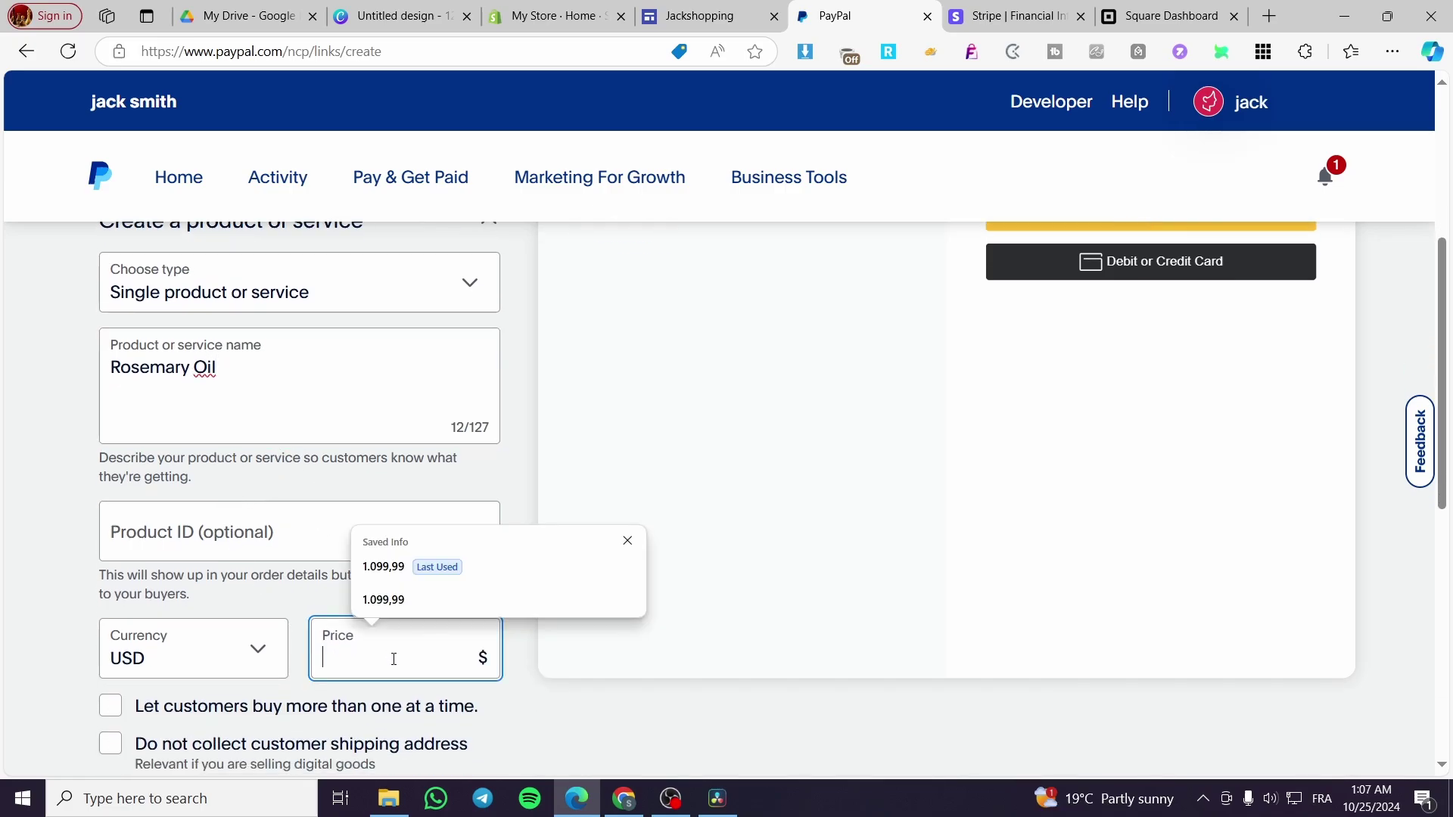
pyautogui.write('65,99')
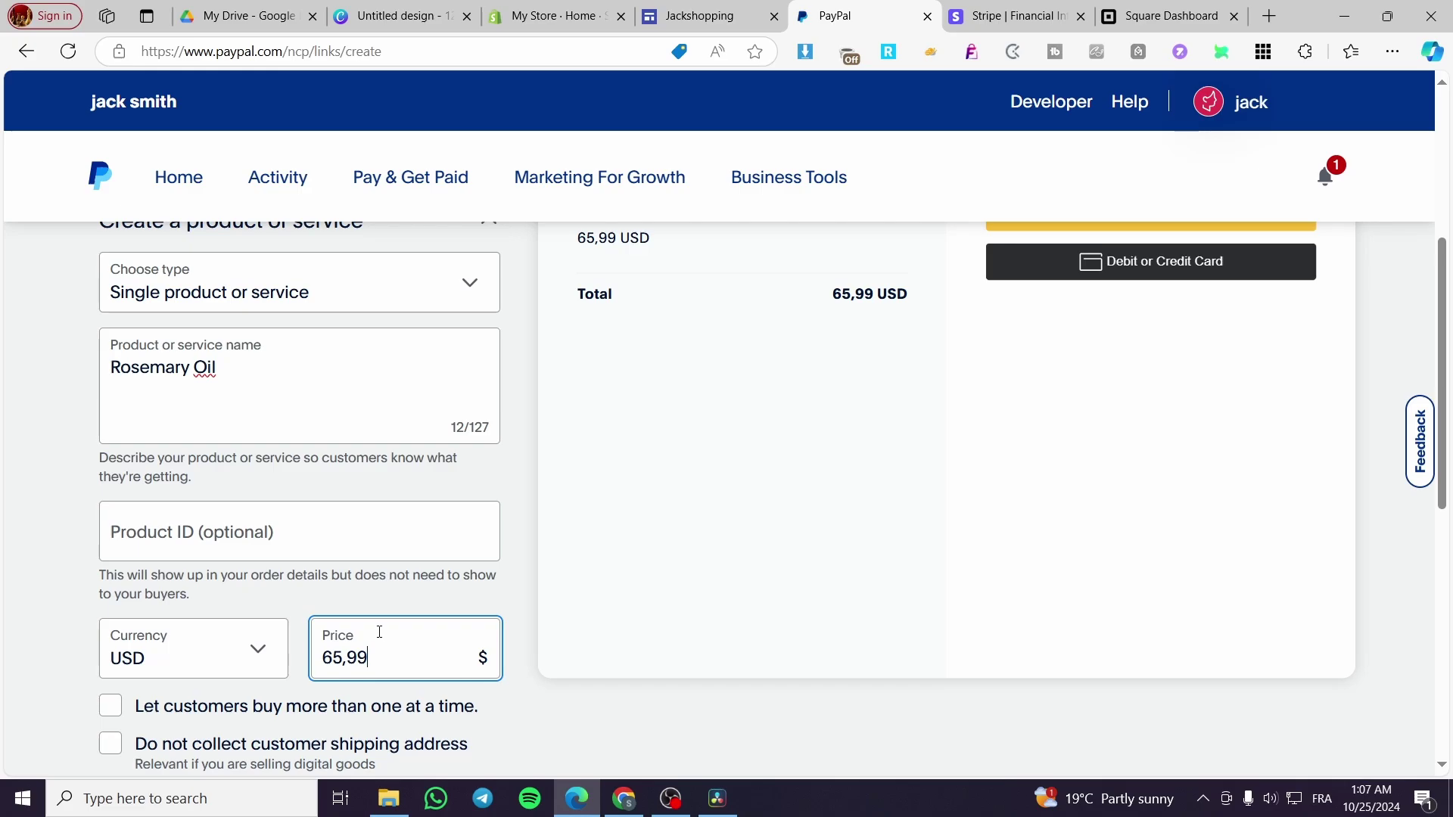
# Let customers buy more than one at a time, with a maximum order quantity of 99.
pyautogui.scroll(-2, 118, 602)
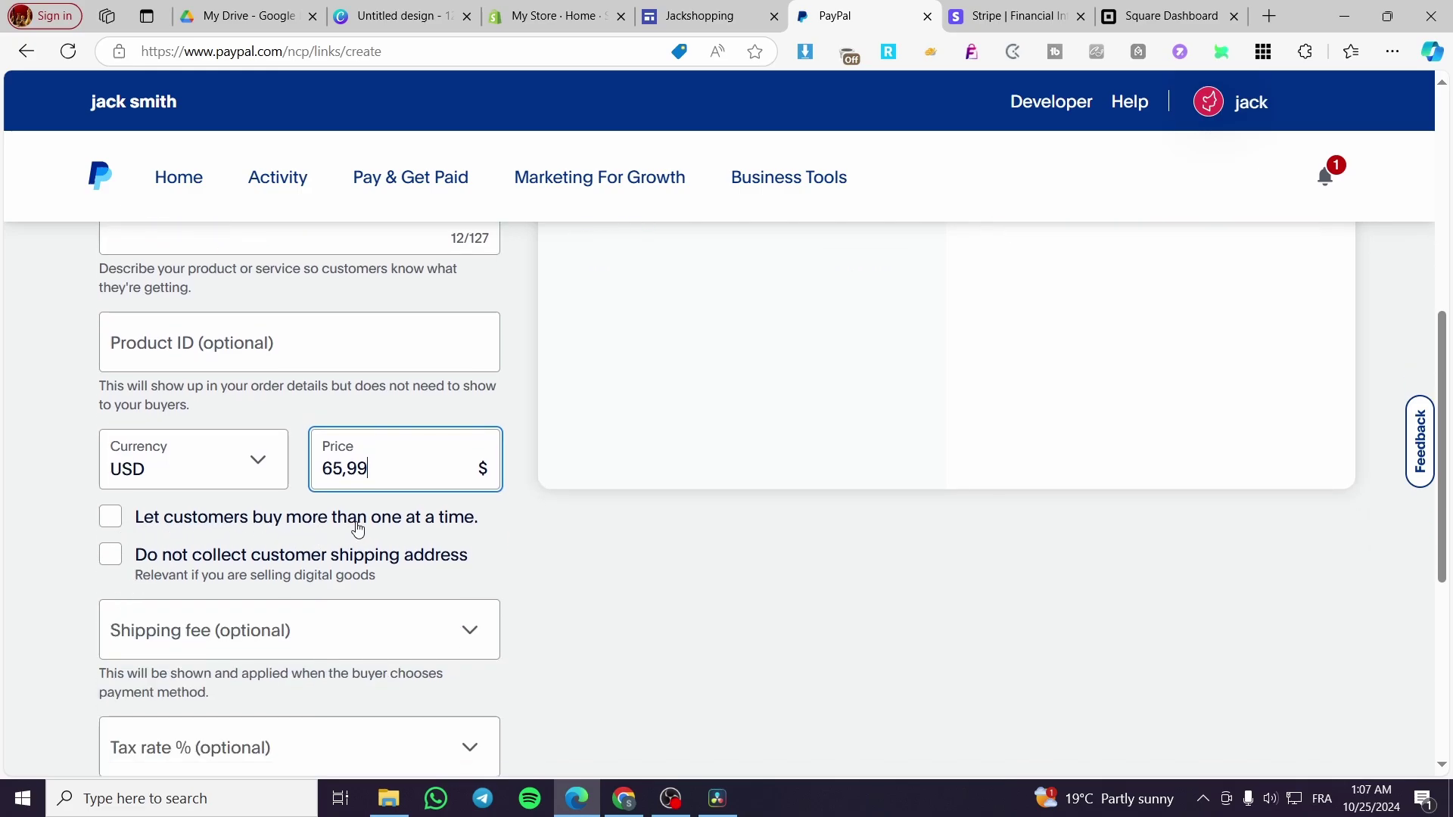
pyautogui.click(312, 525)
pyautogui.click(177, 573)
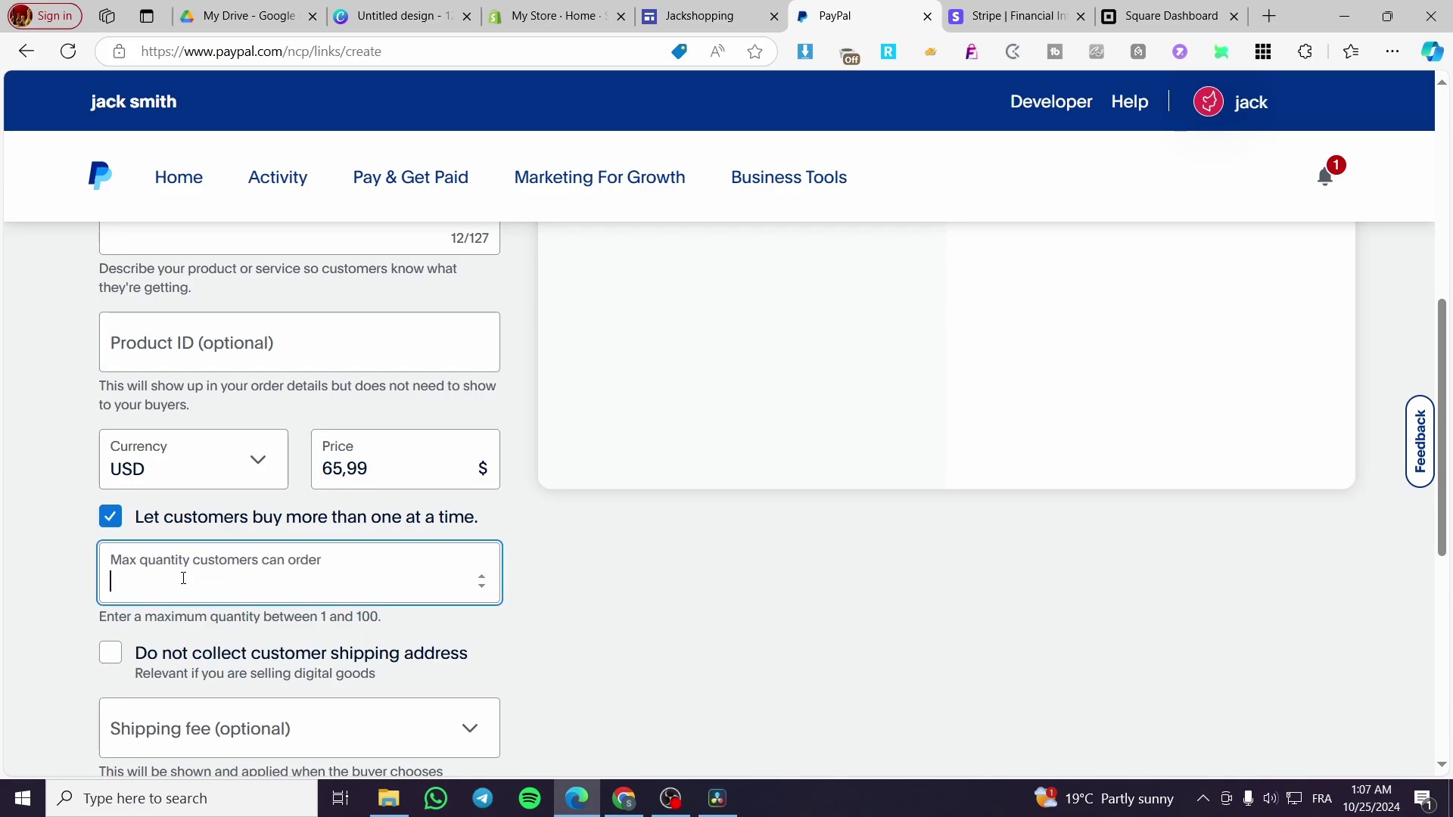
pyautogui.write('99')
pyautogui.click(61, 528)
# Apply a specific shipping fee of 20 USD to the product.
pyautogui.scroll(-3, 58, 522)
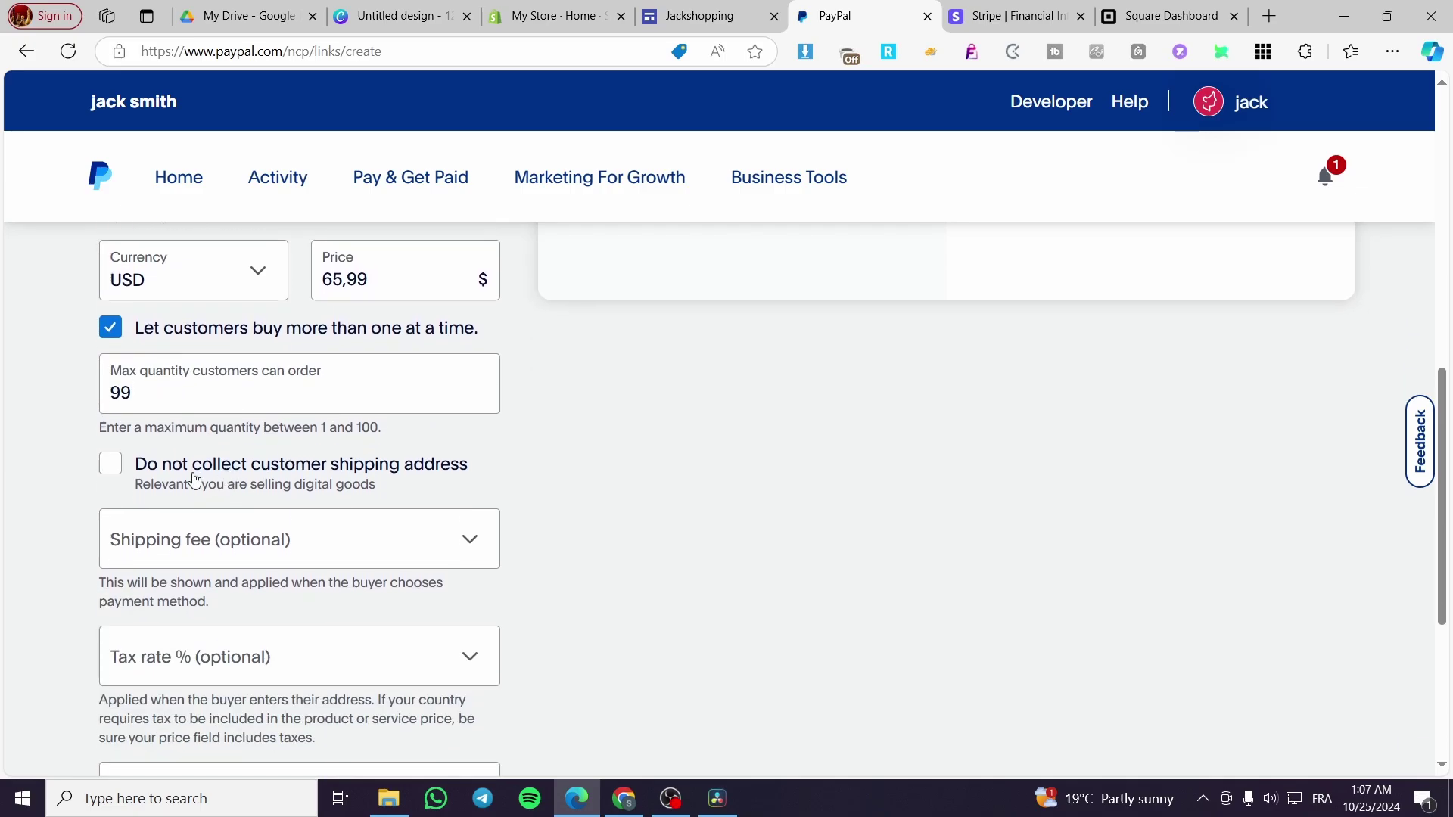
pyautogui.scroll(-2, 197, 488)
pyautogui.click(249, 448)
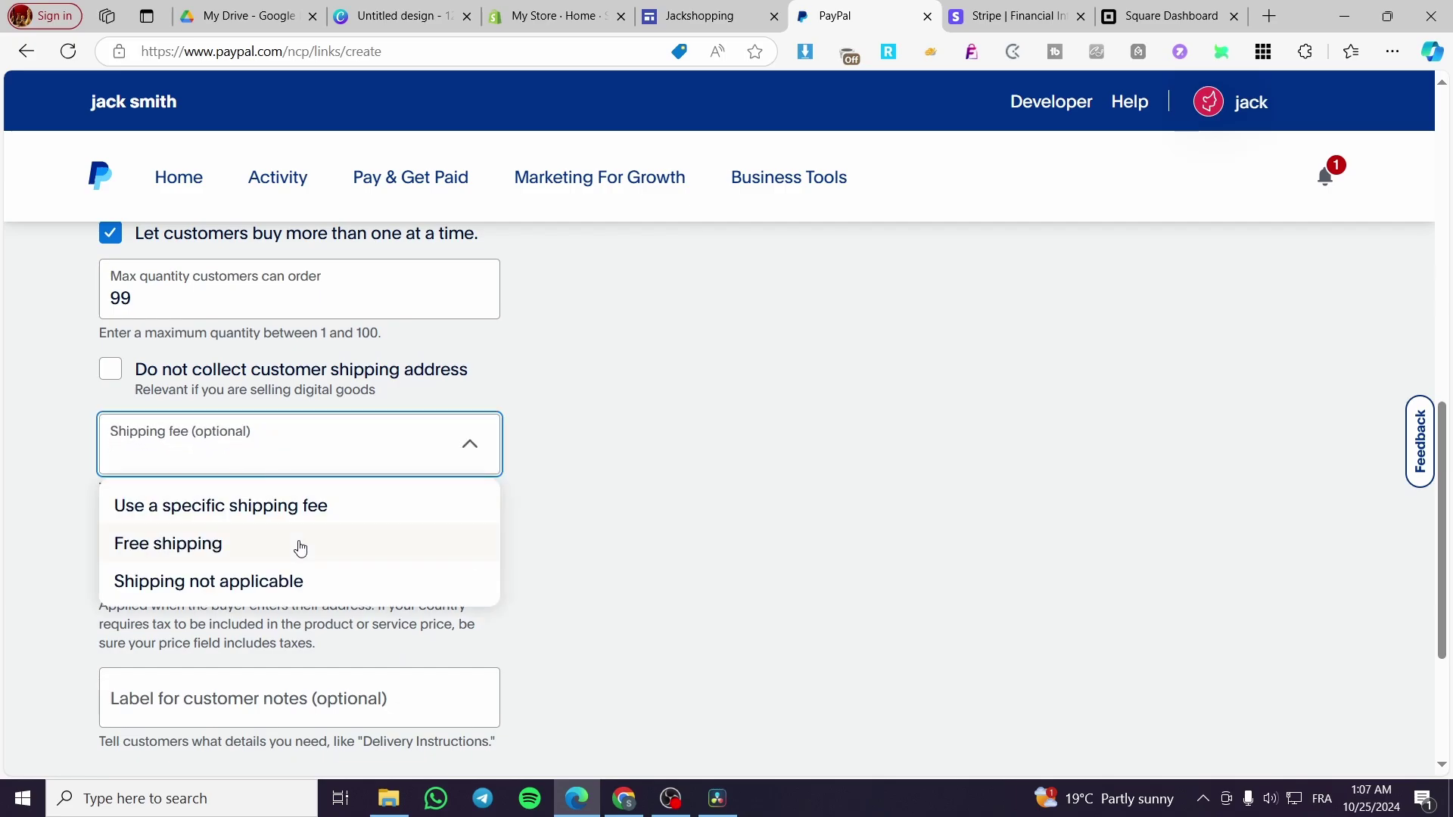
pyautogui.click(301, 515)
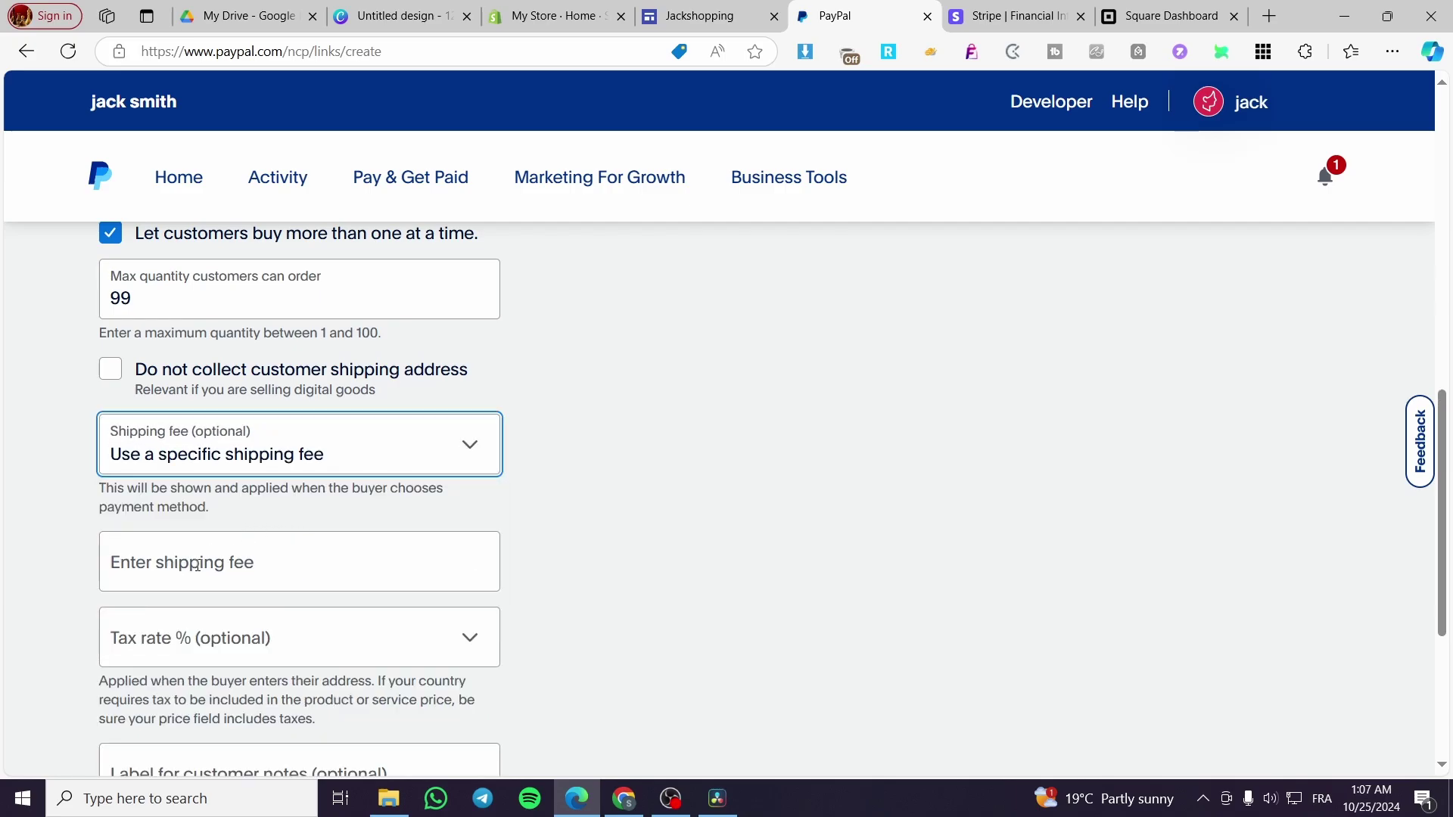
pyautogui.click(197, 566)
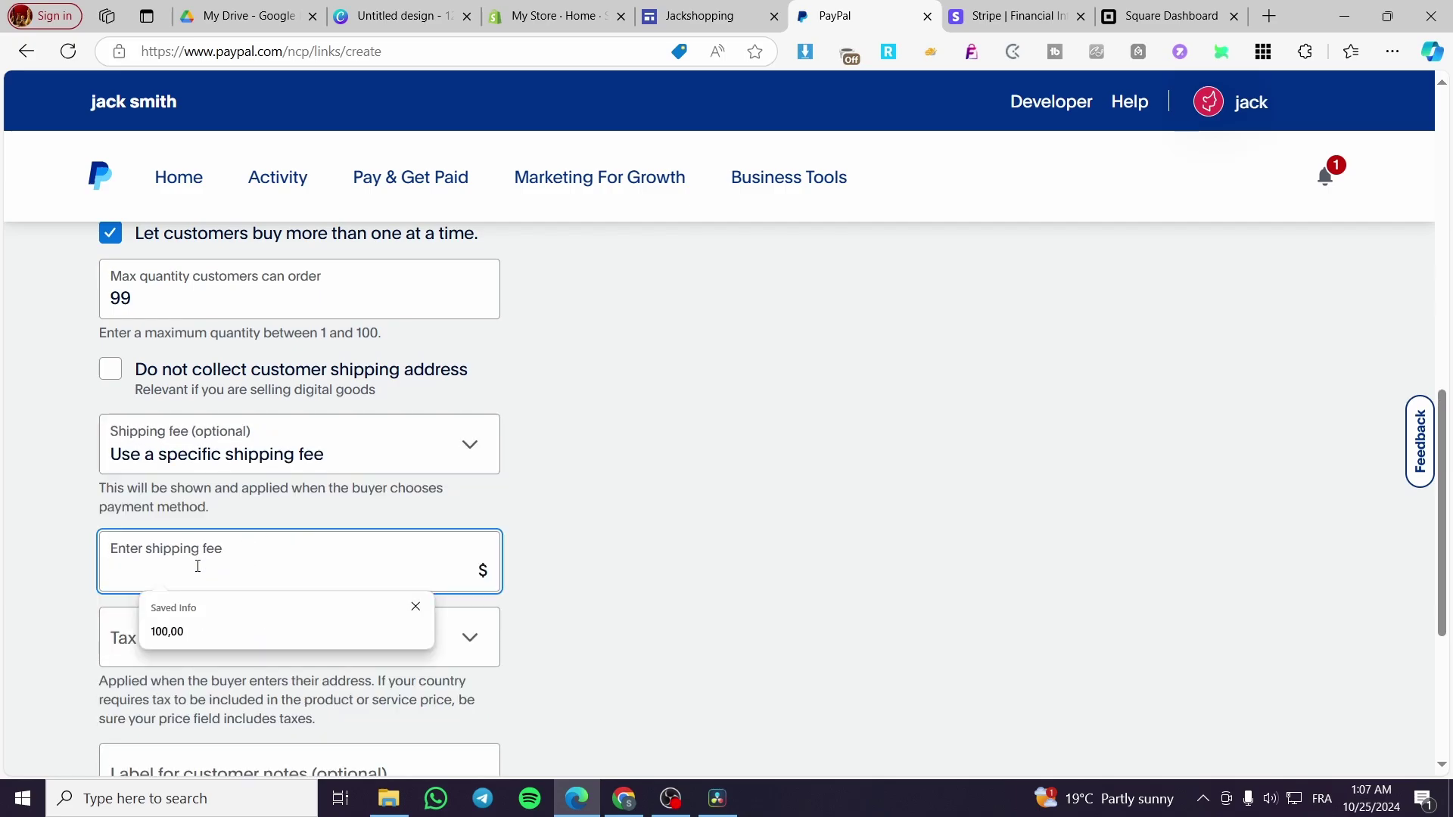
pyautogui.write('120')
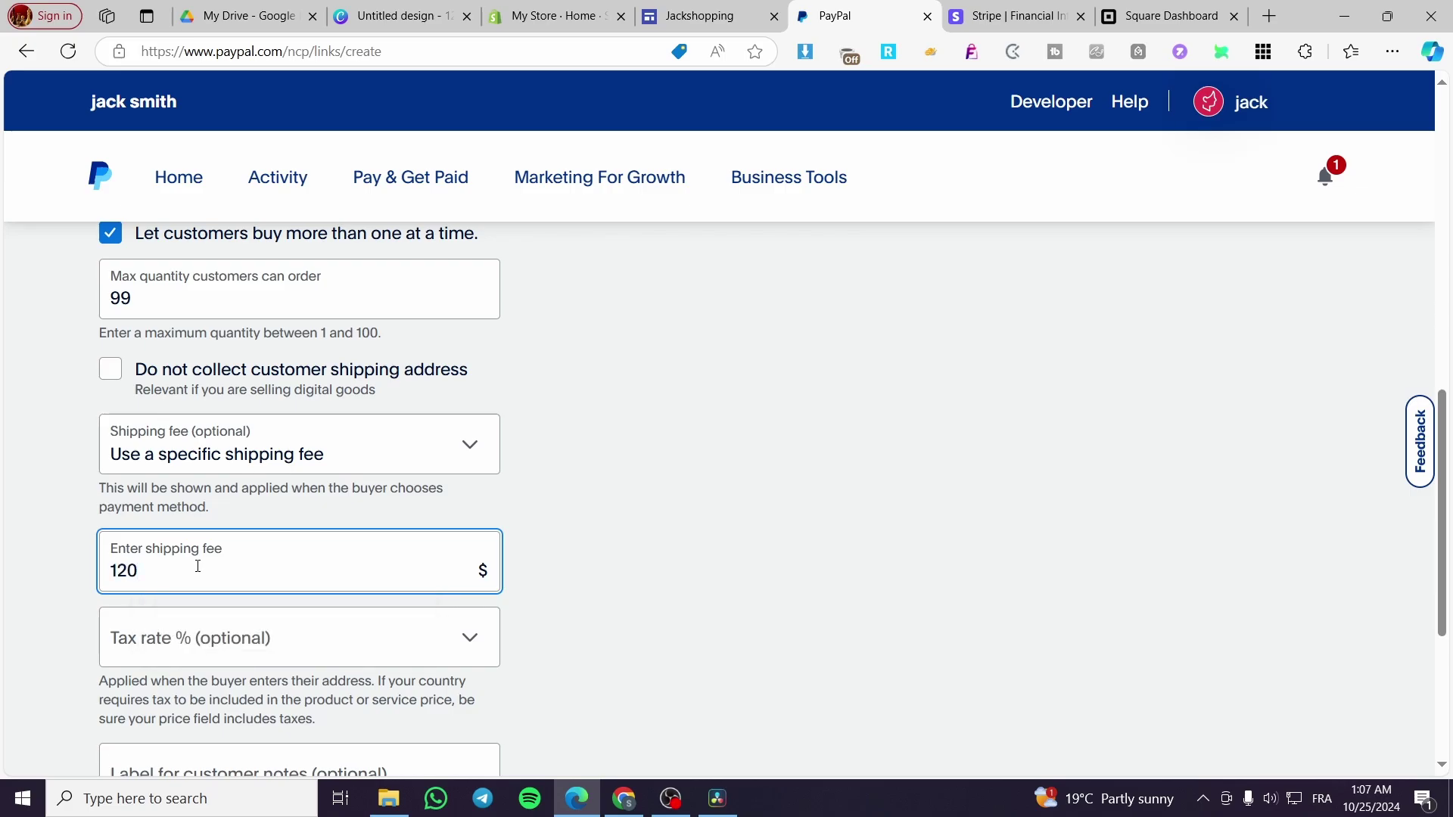
pyautogui.press('BackSpace')
pyautogui.press('BackSpace')
pyautogui.write('20')
pyautogui.click(578, 573)
# Examine the optional thank-you page settings and the thank-you page preview for the product.
pyautogui.scroll(-4, 497, 561)
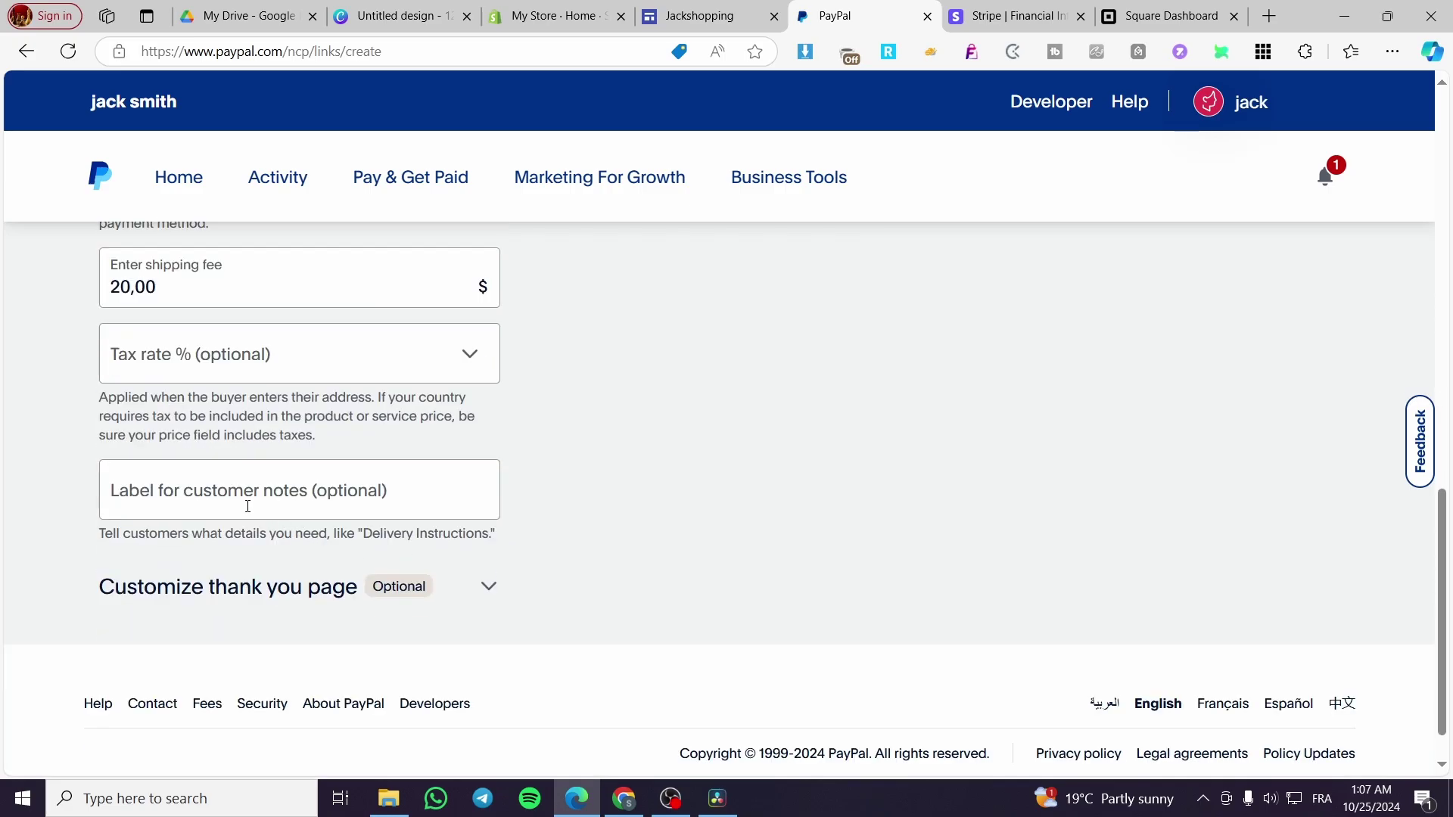
pyautogui.click(457, 583)
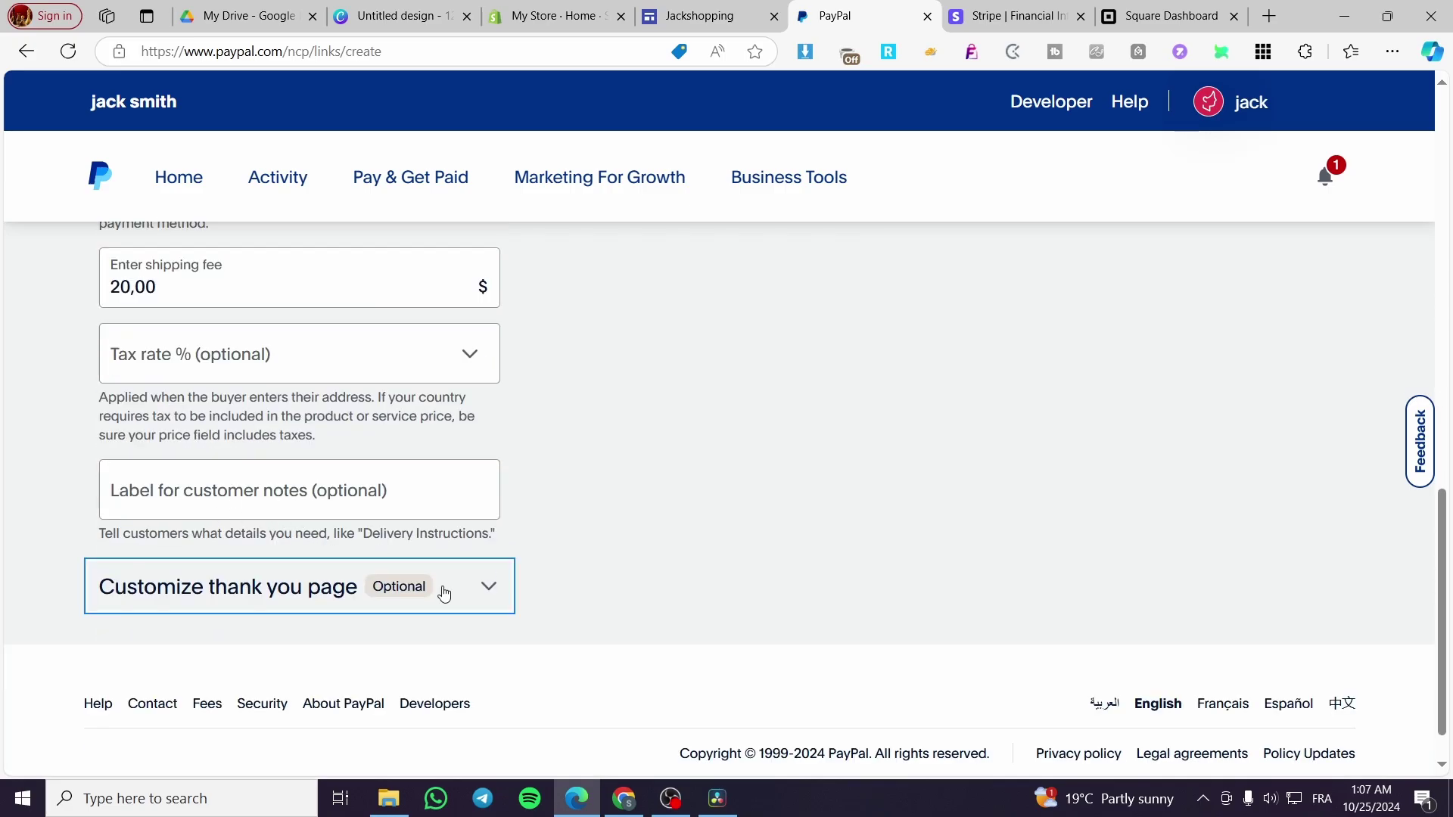
pyautogui.scroll(-3, 447, 590)
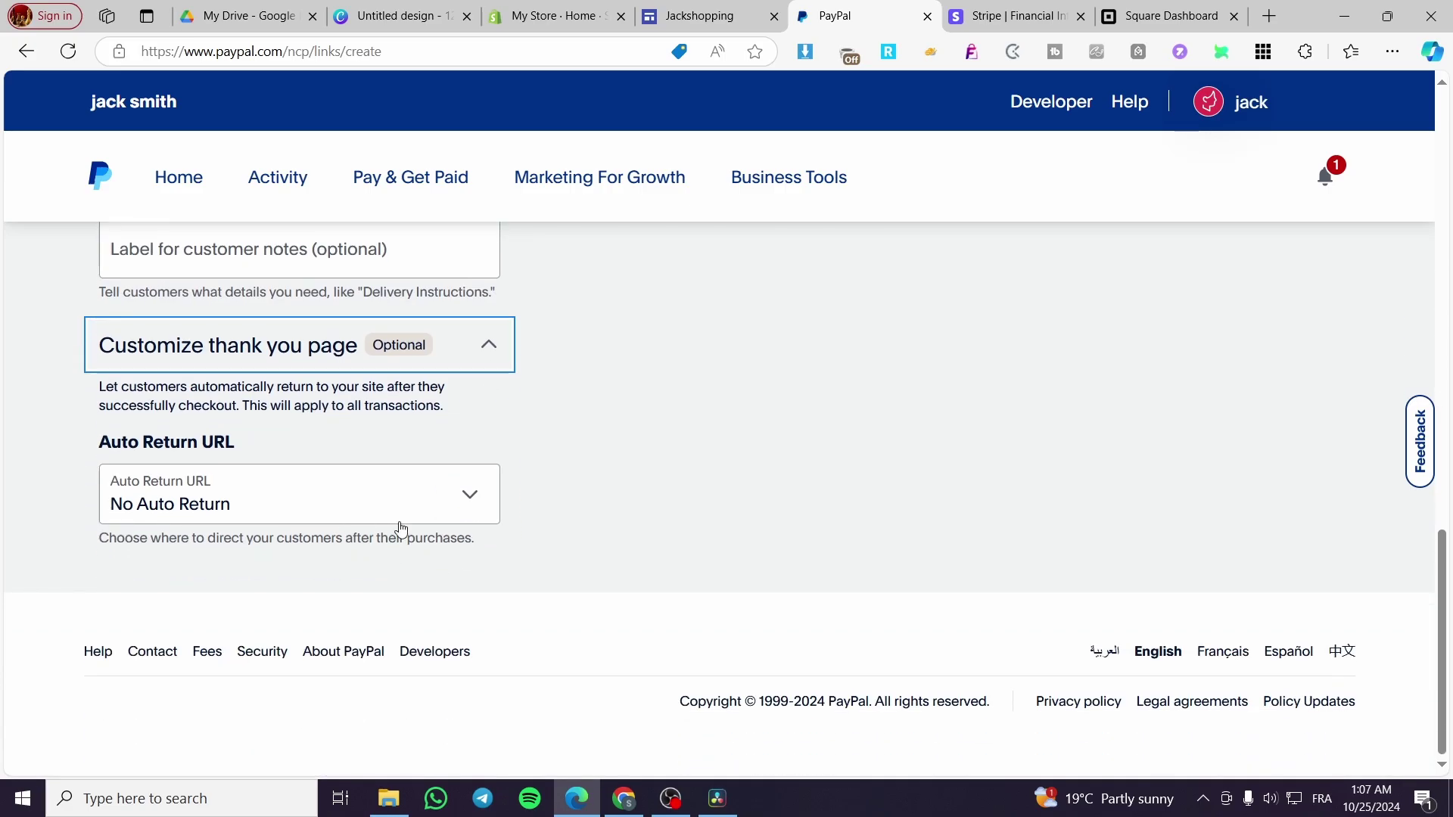
pyautogui.scroll(15, 596, 596)
pyautogui.scroll(-5, 1055, 518)
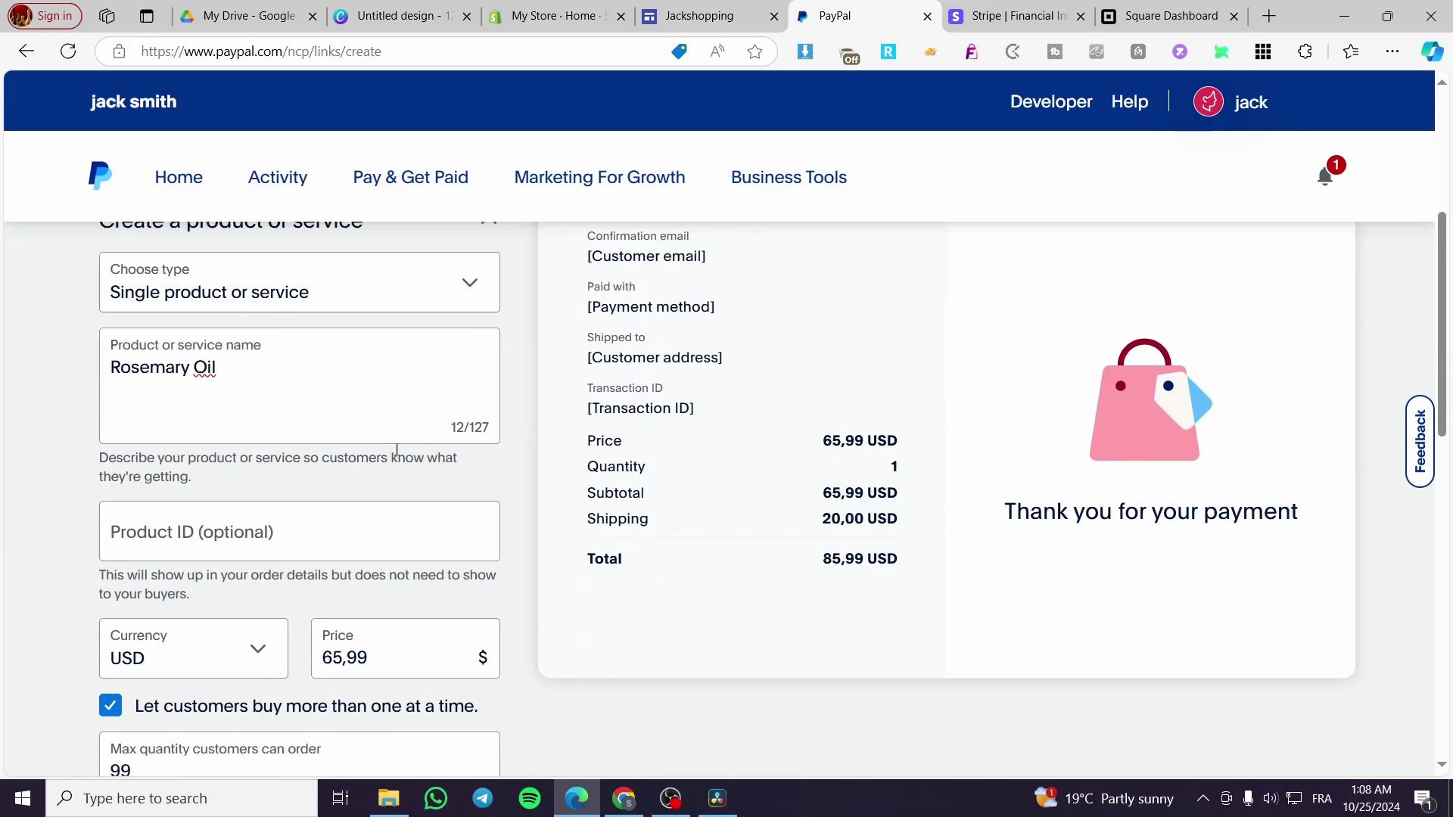
pyautogui.scroll(-4, 222, 451)
pyautogui.scroll(9, 222, 452)
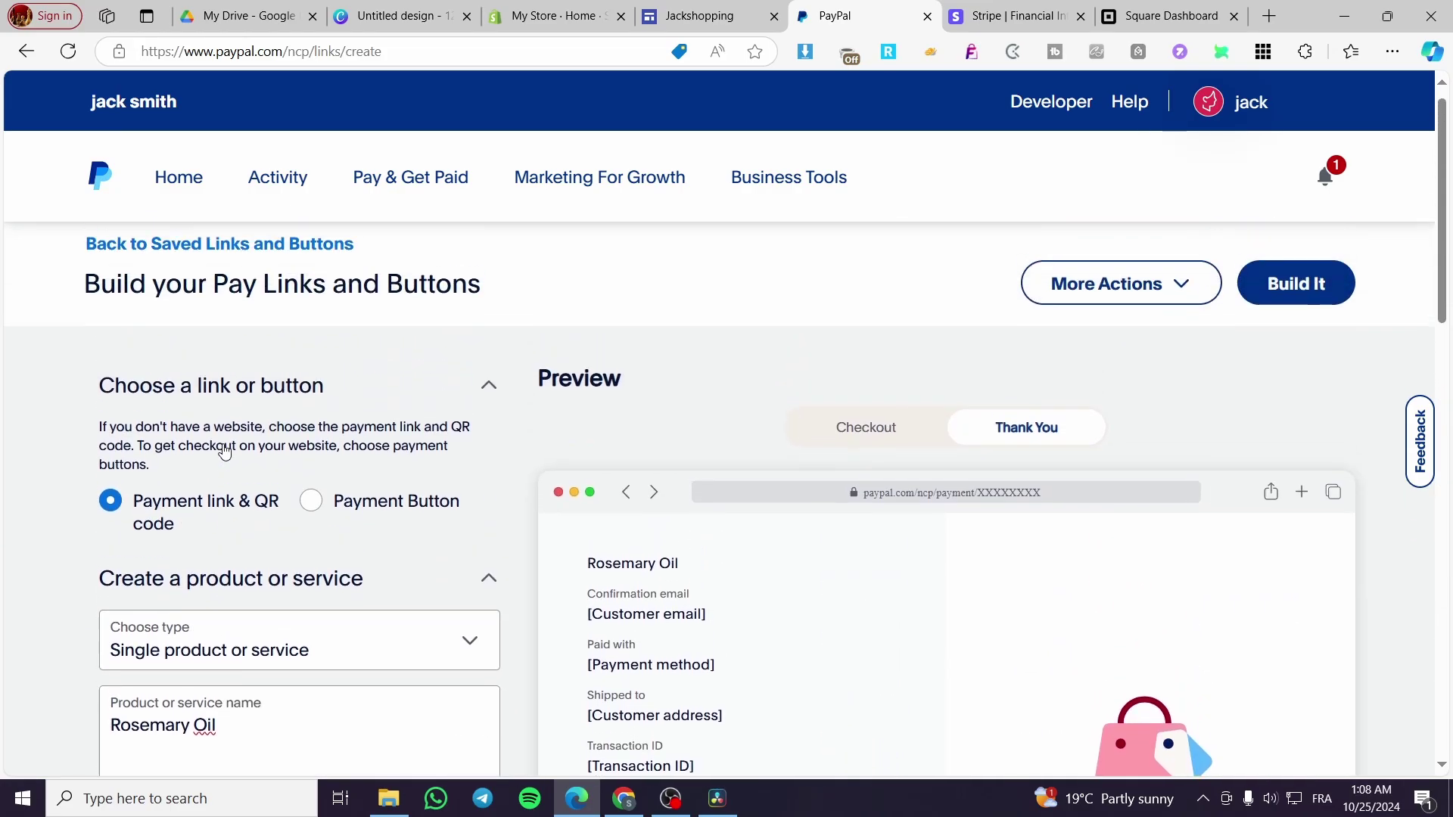
pyautogui.scroll(-2, 866, 485)
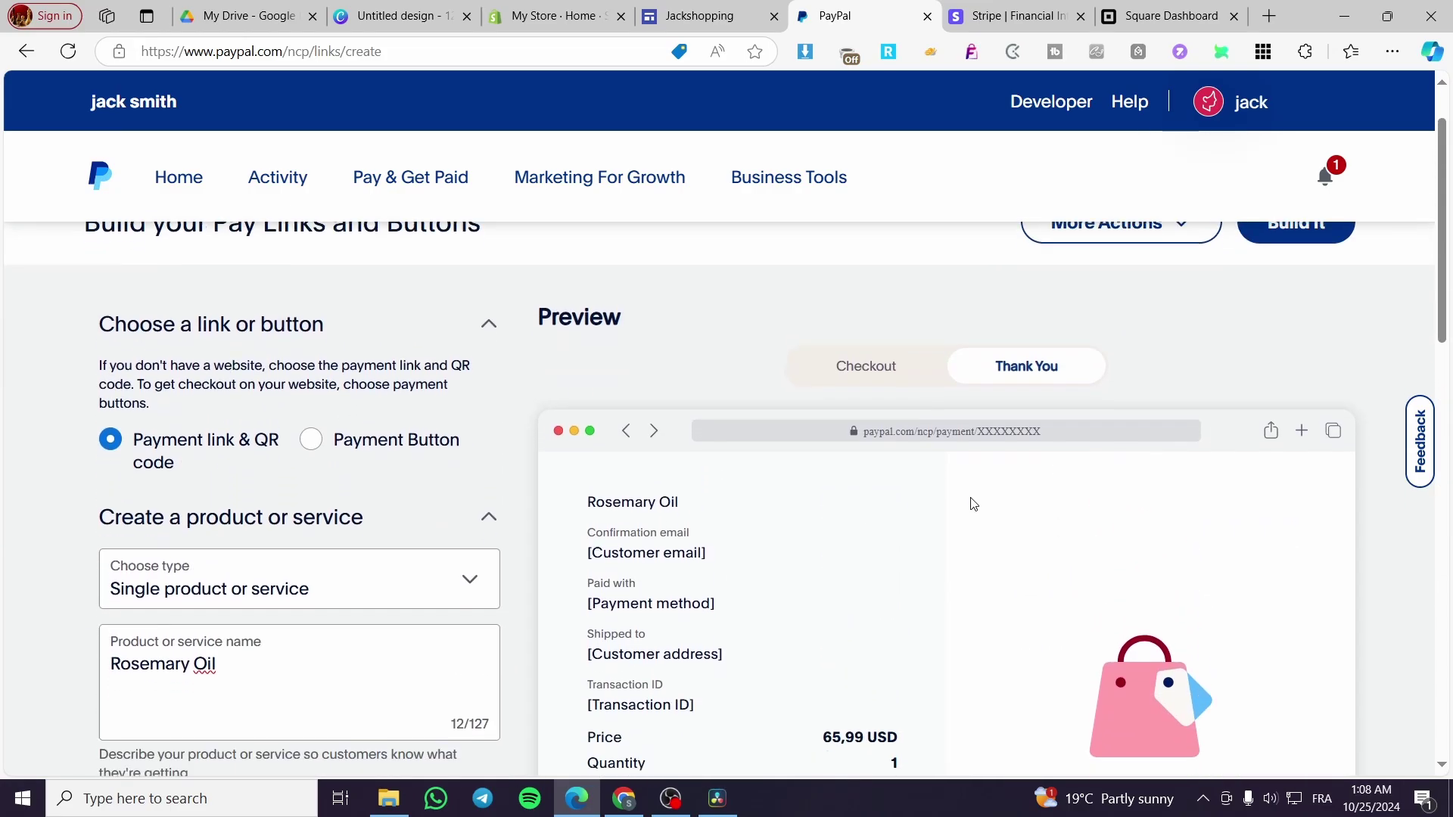
# Examine the checkout preview with the product's quantity, shipping and total.
pyautogui.click(886, 350)
pyautogui.scroll(-3, 924, 493)
pyautogui.scroll(-1, 811, 513)
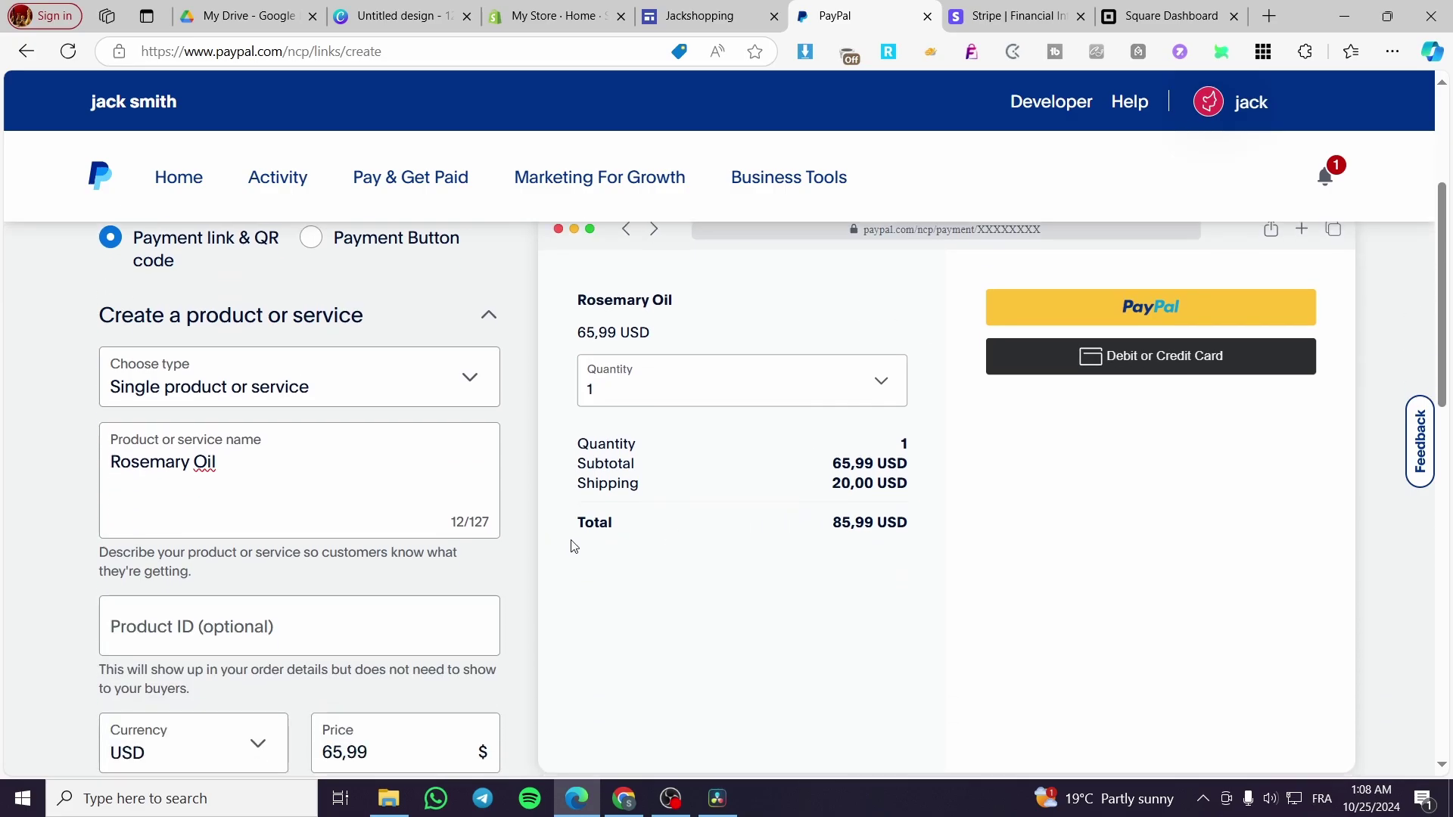
pyautogui.scroll(-2, 591, 533)
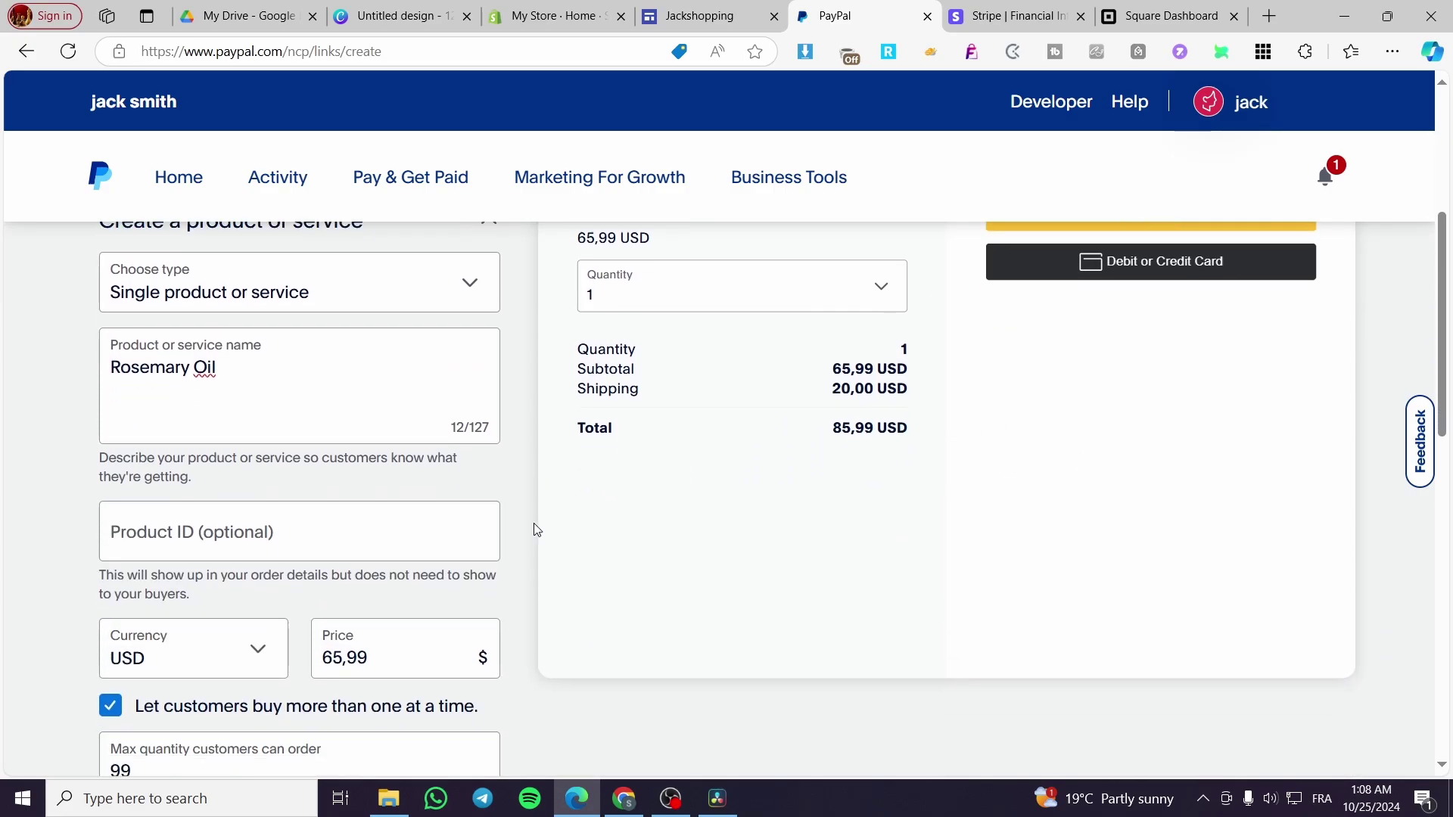
pyautogui.scroll(4, 335, 502)
# Copy the oil's four description lines from the Jackshopping site and paste them on a new line below "Rosemary Oil" in PayPal's product name.
pyautogui.click(282, 572)
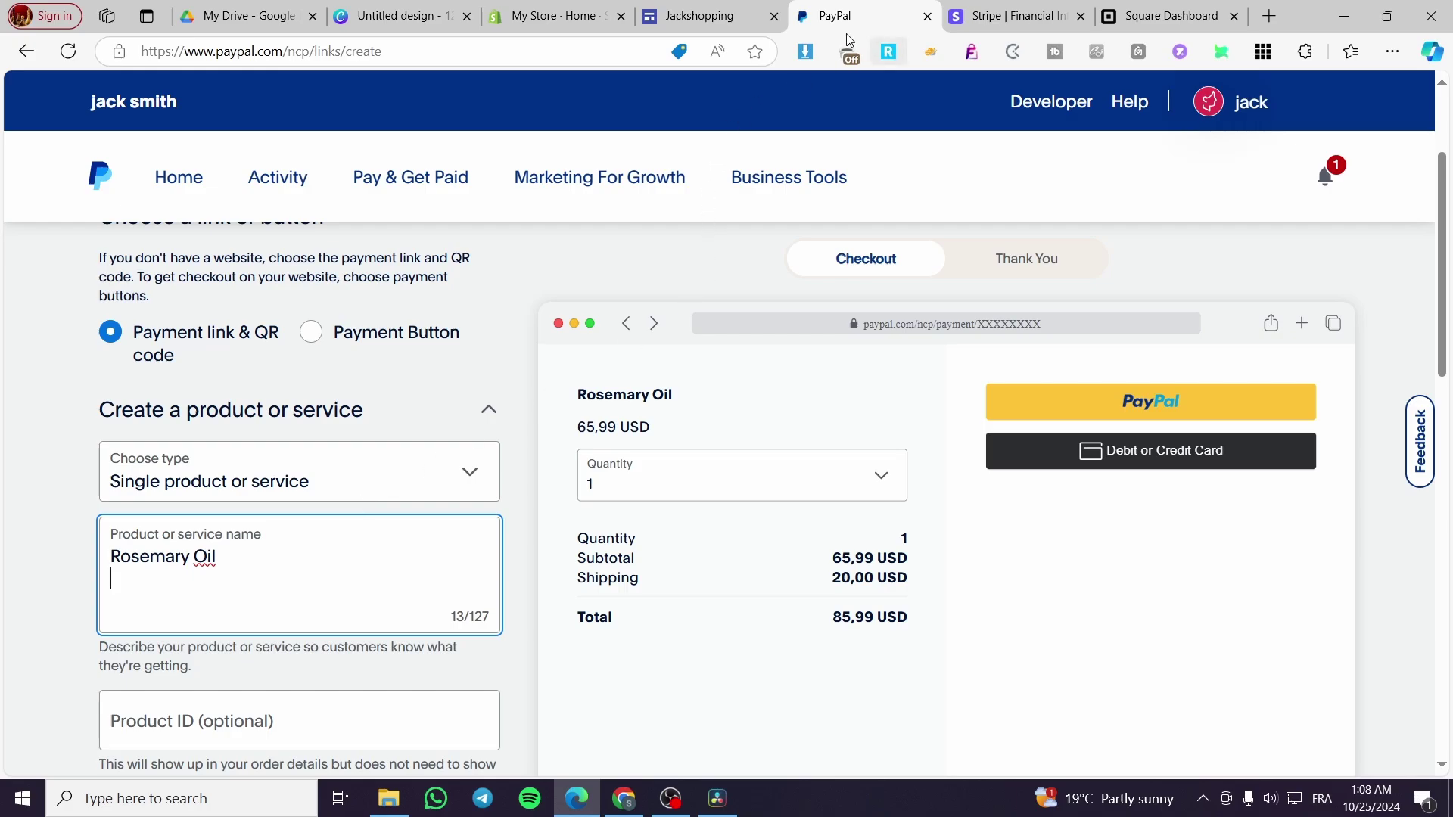
pyautogui.click(704, 16)
pyautogui.click(637, 488)
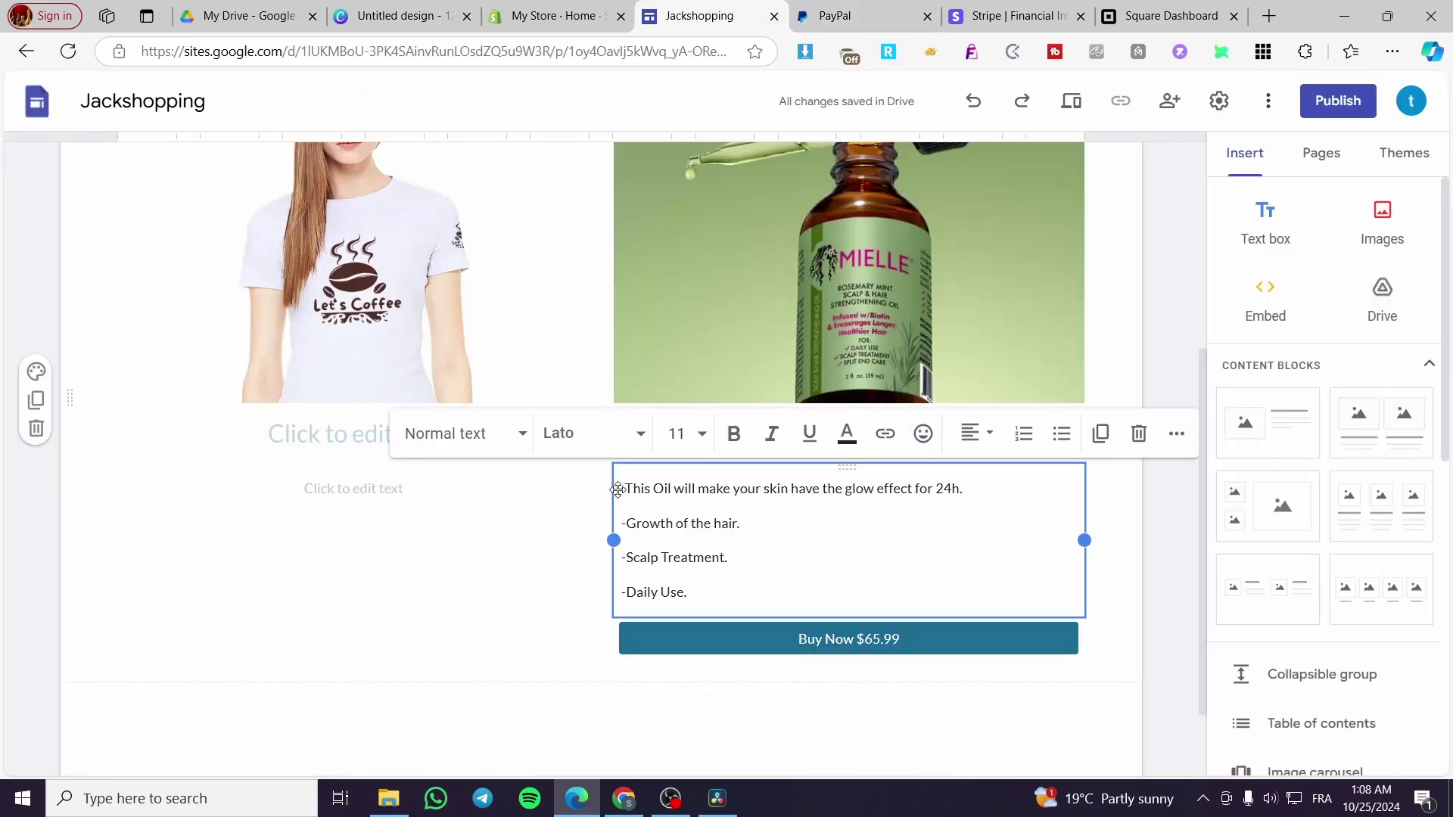
pyautogui.moveTo(624, 488); pyautogui.dragTo(719, 587)
pyautogui.hotkey('ctrl', 'c')
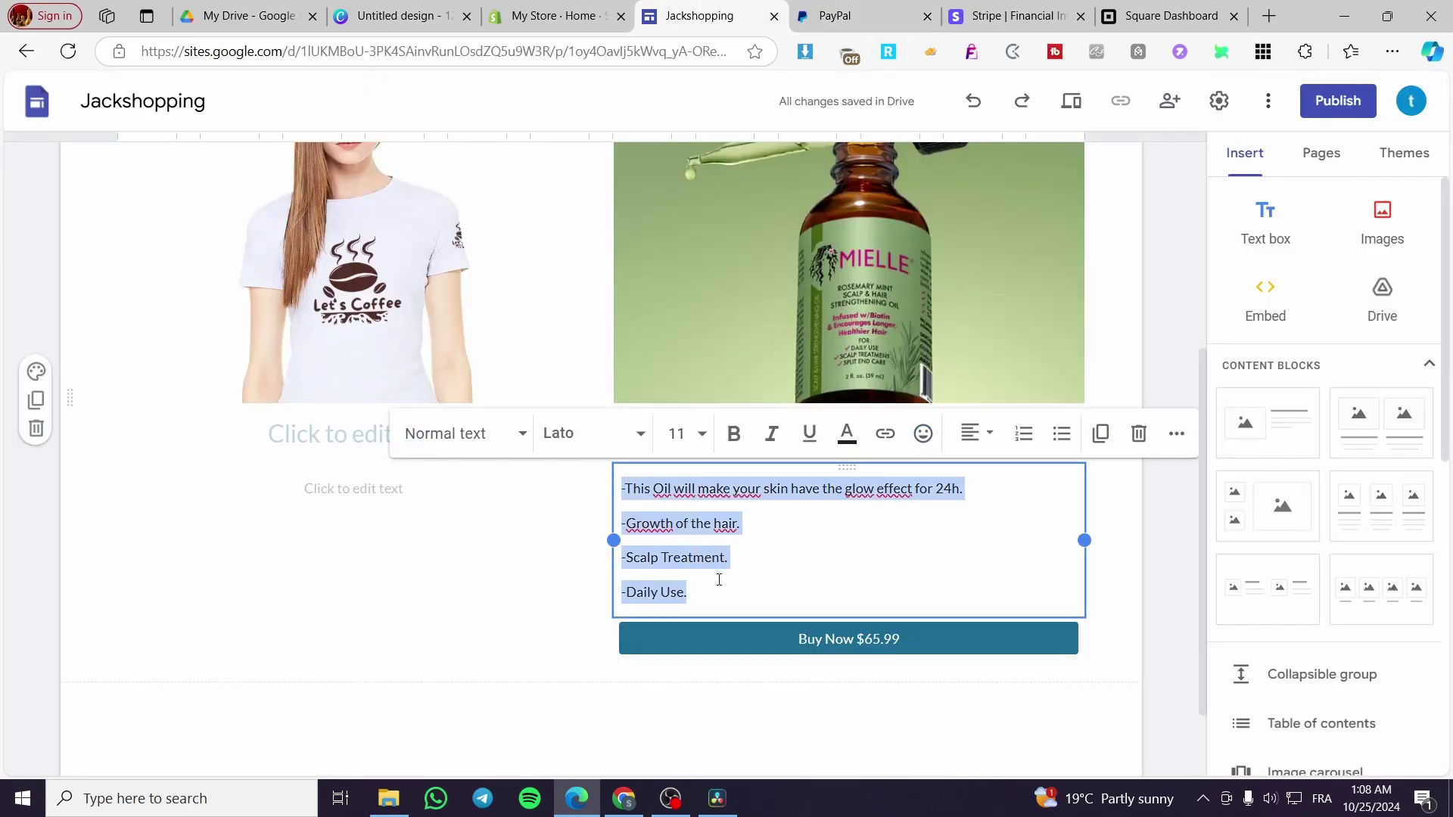
pyautogui.click(876, 9)
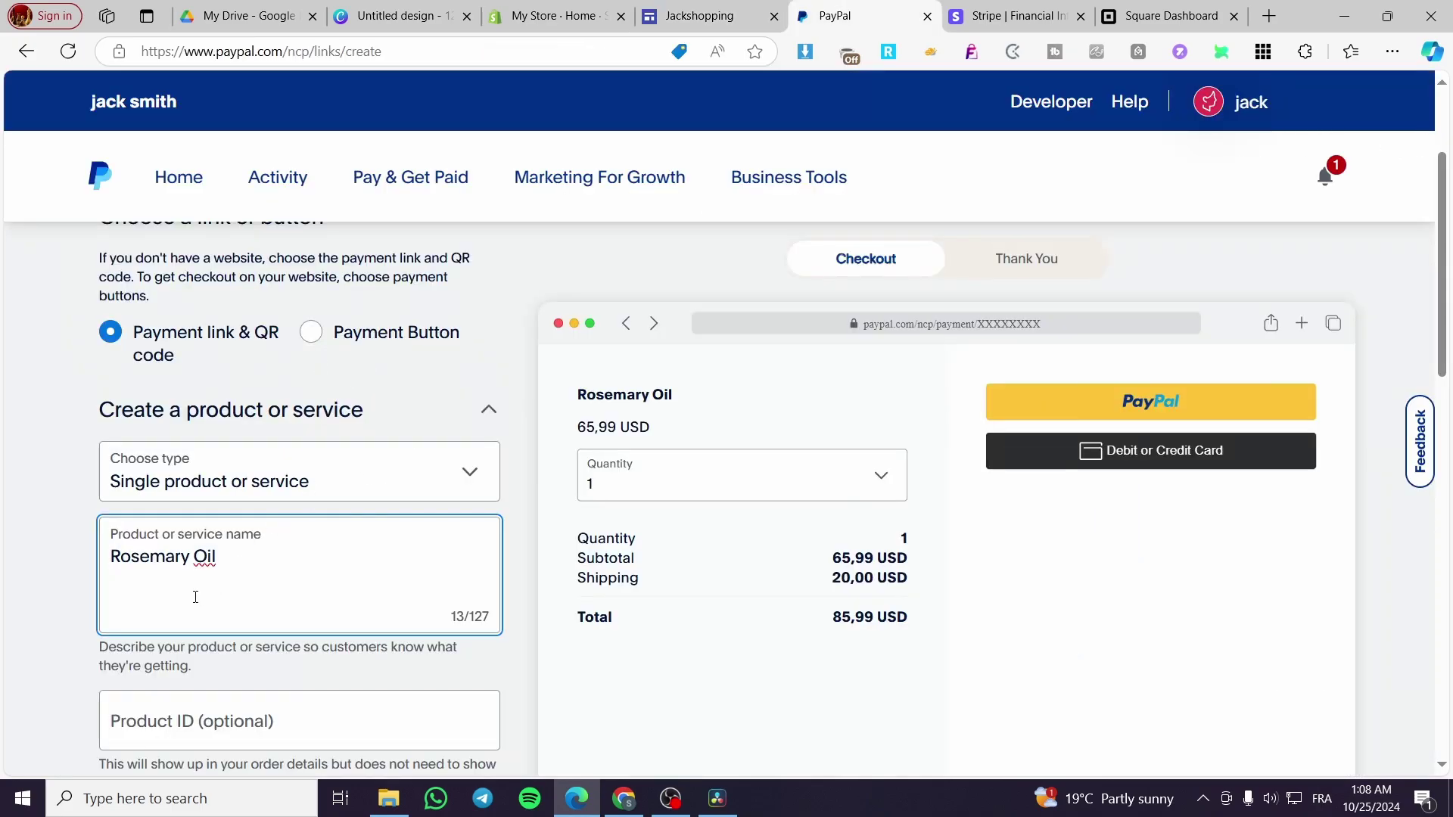
pyautogui.hotkey('ctrl', 'v')
# Remove the four pasted description lines from the product name, keeping only "Rosemary Oil".
pyautogui.scroll(3, 243, 597)
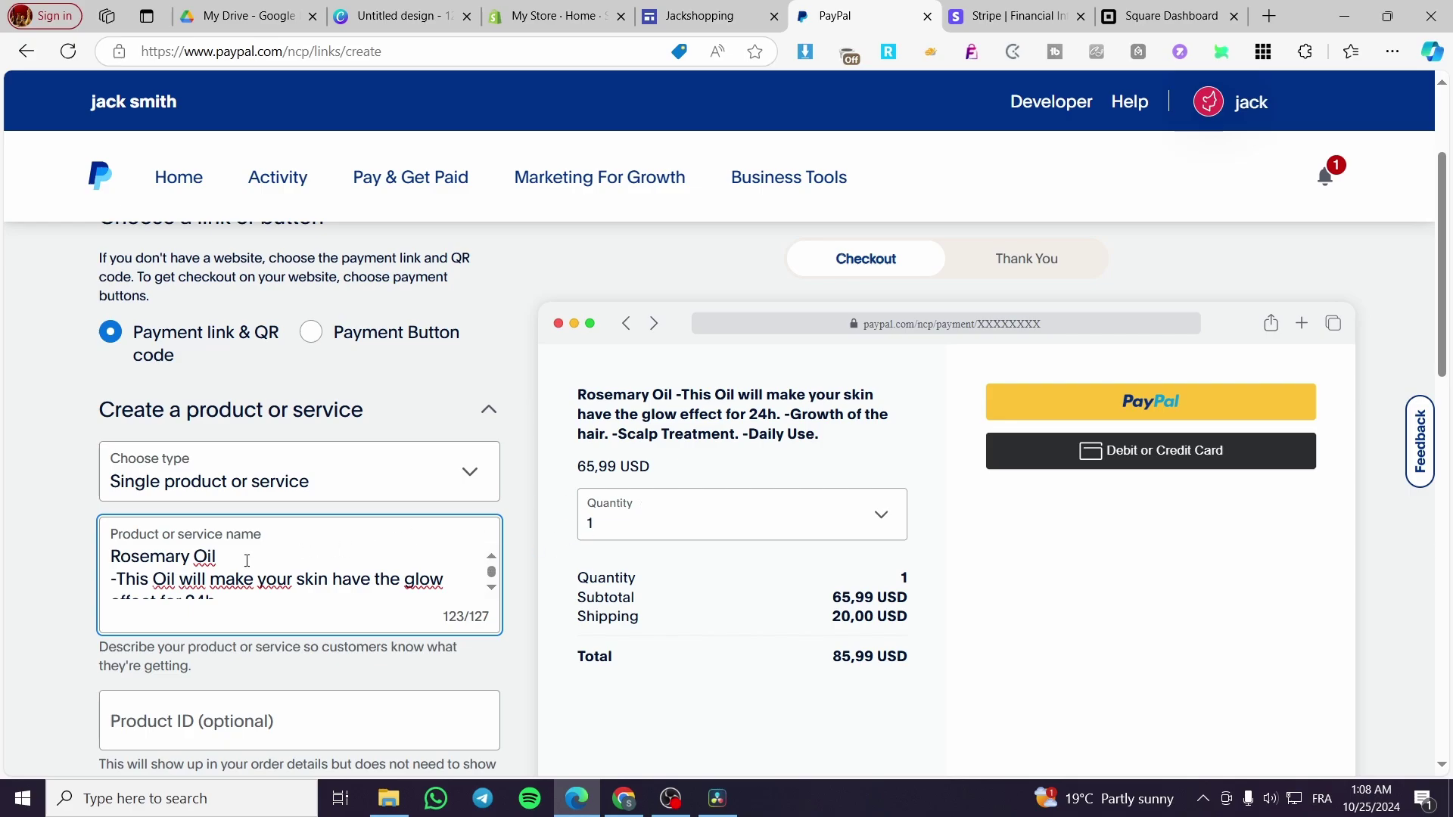
pyautogui.moveTo(114, 578); pyautogui.dragTo(215, 621)
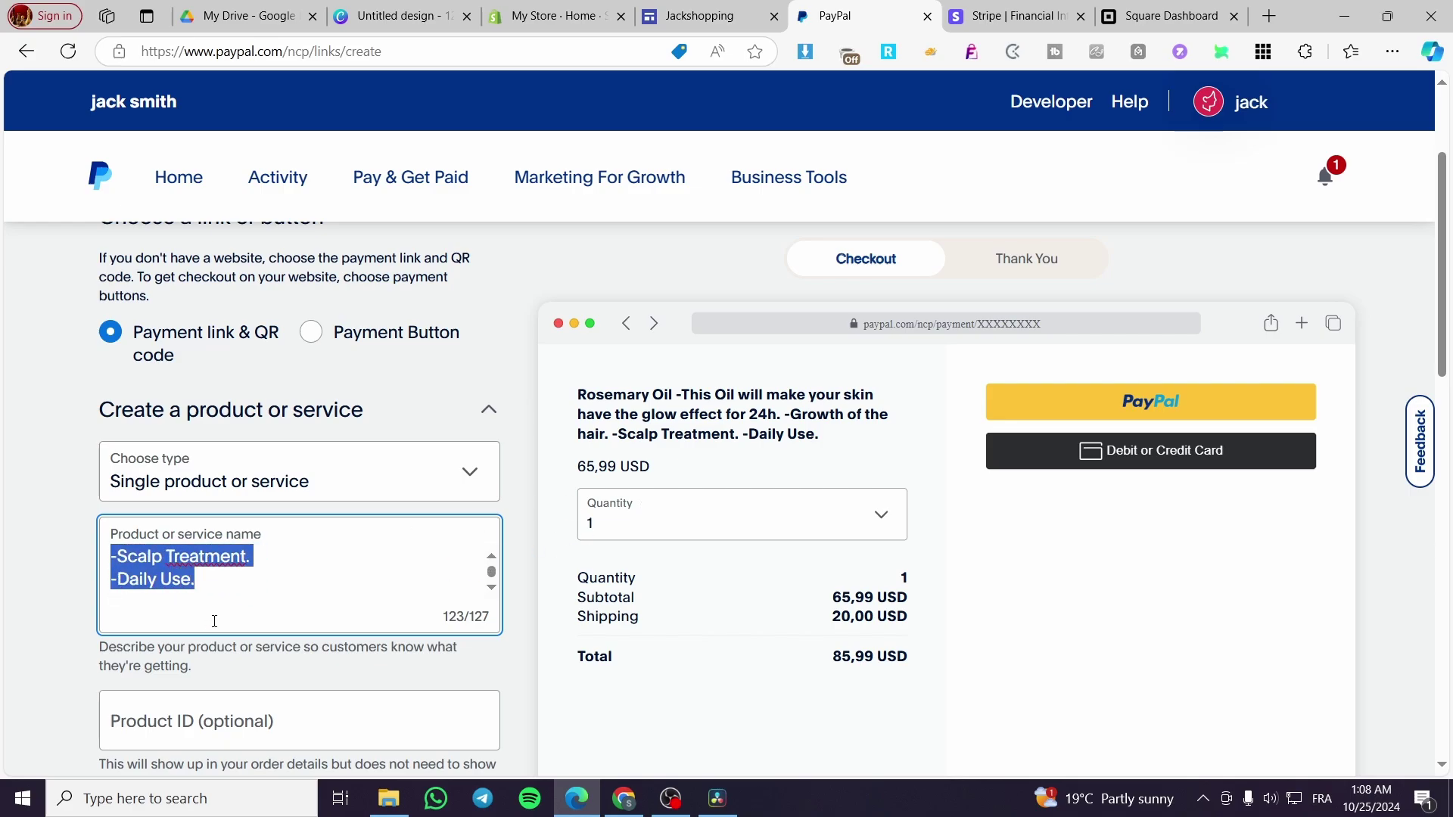
pyautogui.press('BackSpace')
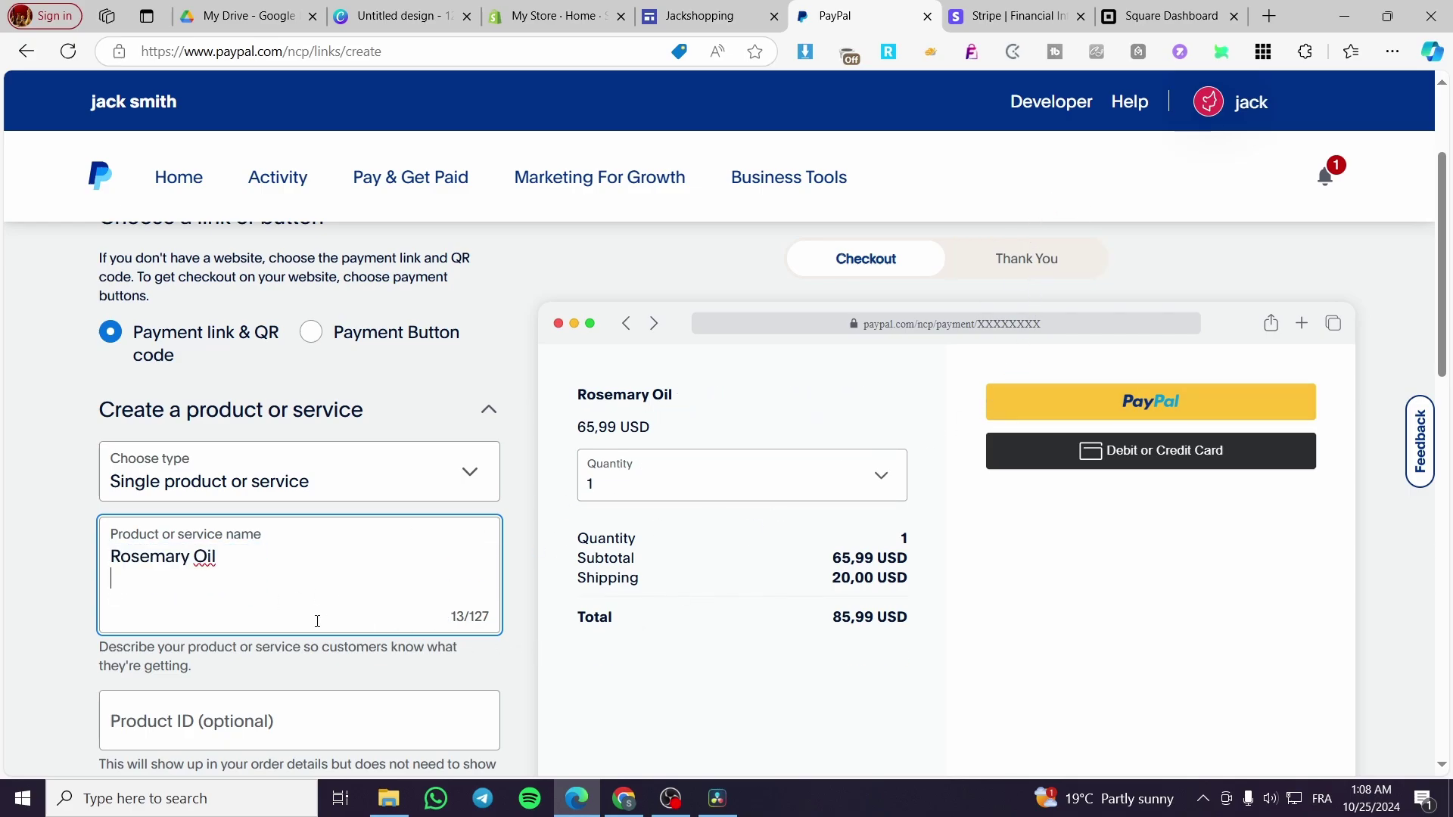
# Review the remaining product settings and create the Rosemary Oil payment link.
pyautogui.scroll(-15, 1003, 431)
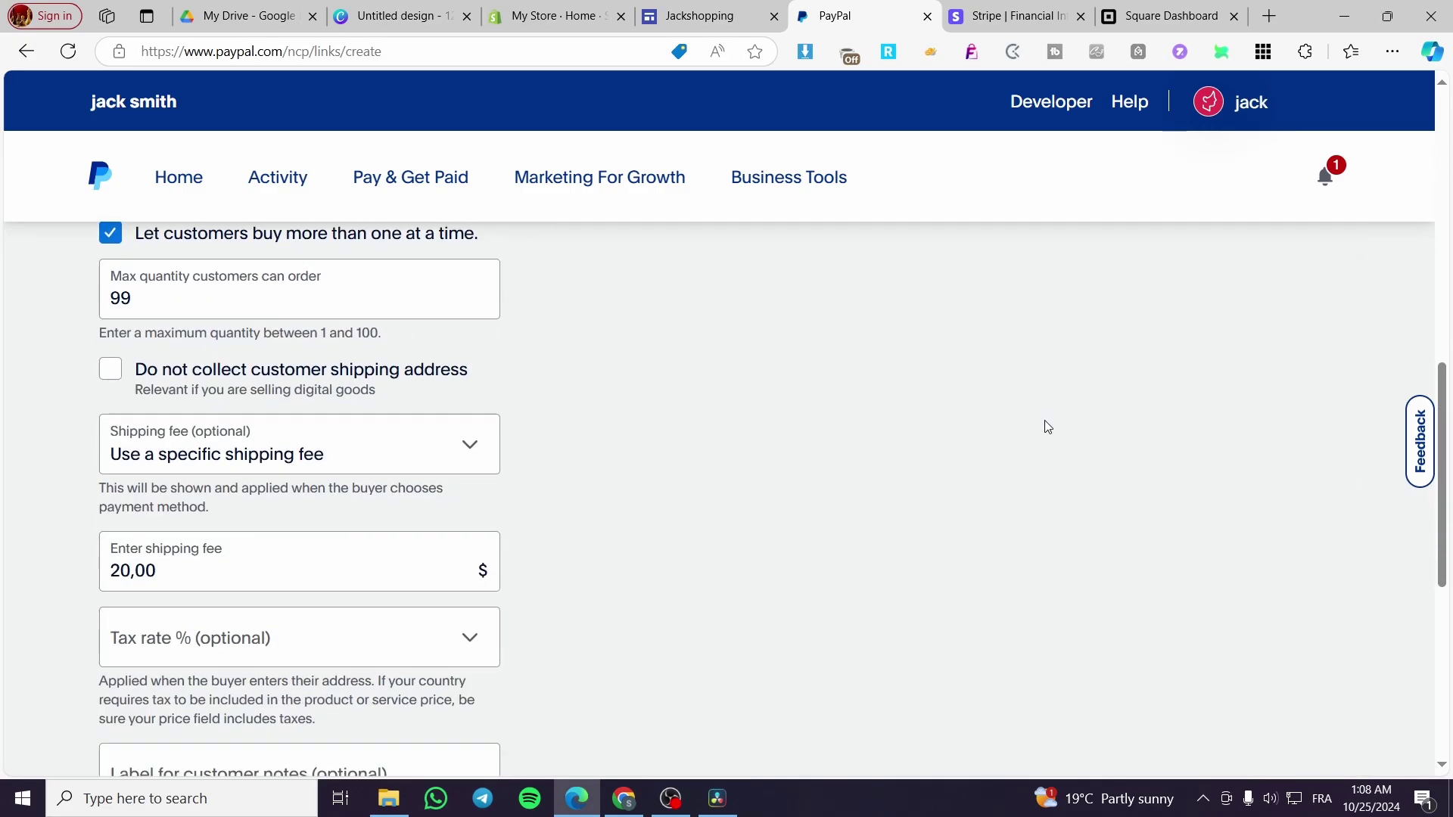
pyautogui.scroll(-2, 1016, 450)
pyautogui.scroll(20, 1005, 447)
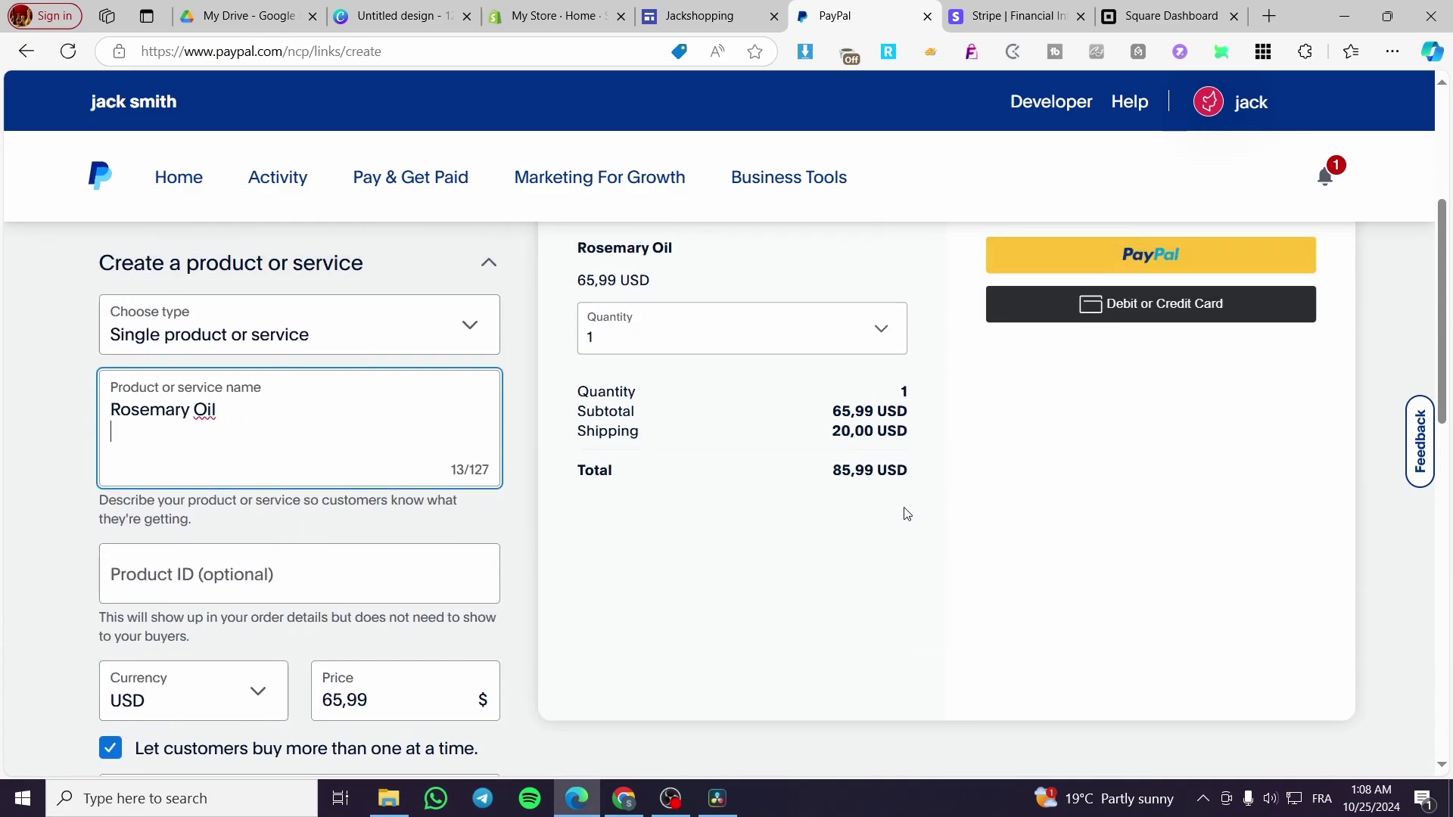
pyautogui.click(1303, 303)
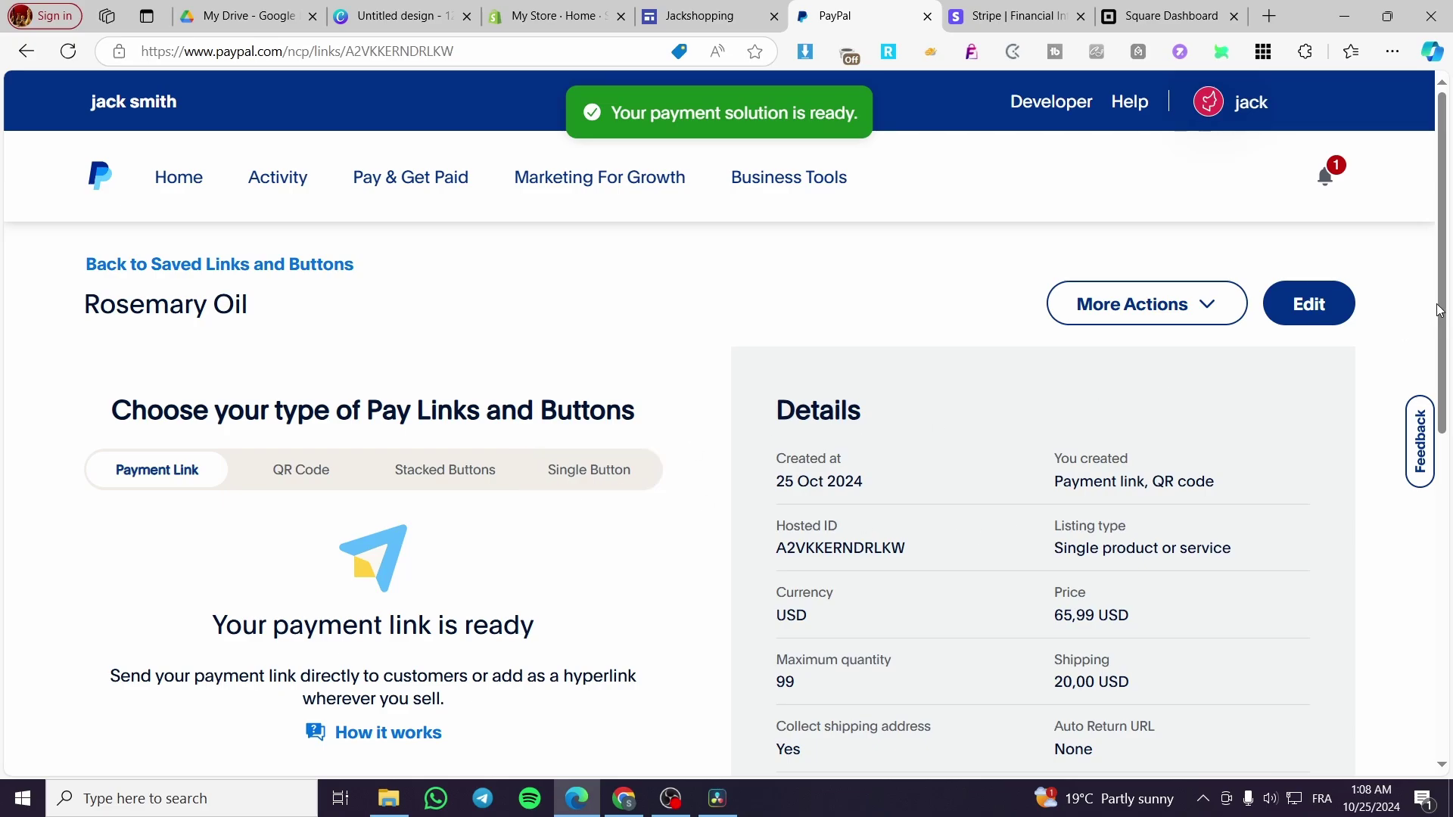
# Review the finished link's details and checkout preview, and copy the Rosemary Oil product link.
pyautogui.scroll(-4, 1299, 344)
pyautogui.scroll(-3, 1299, 344)
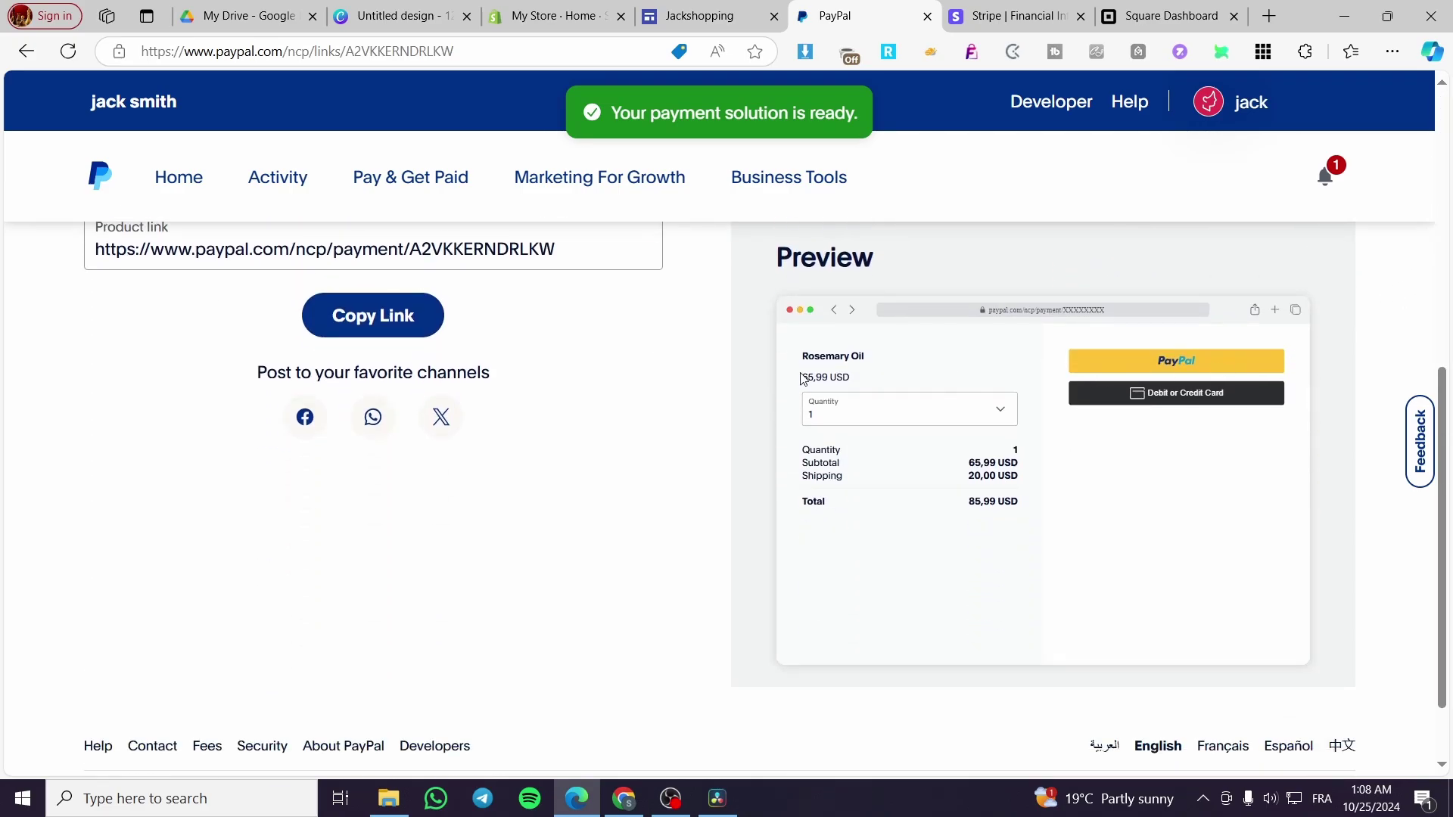
pyautogui.scroll(4, 878, 376)
pyautogui.click(378, 598)
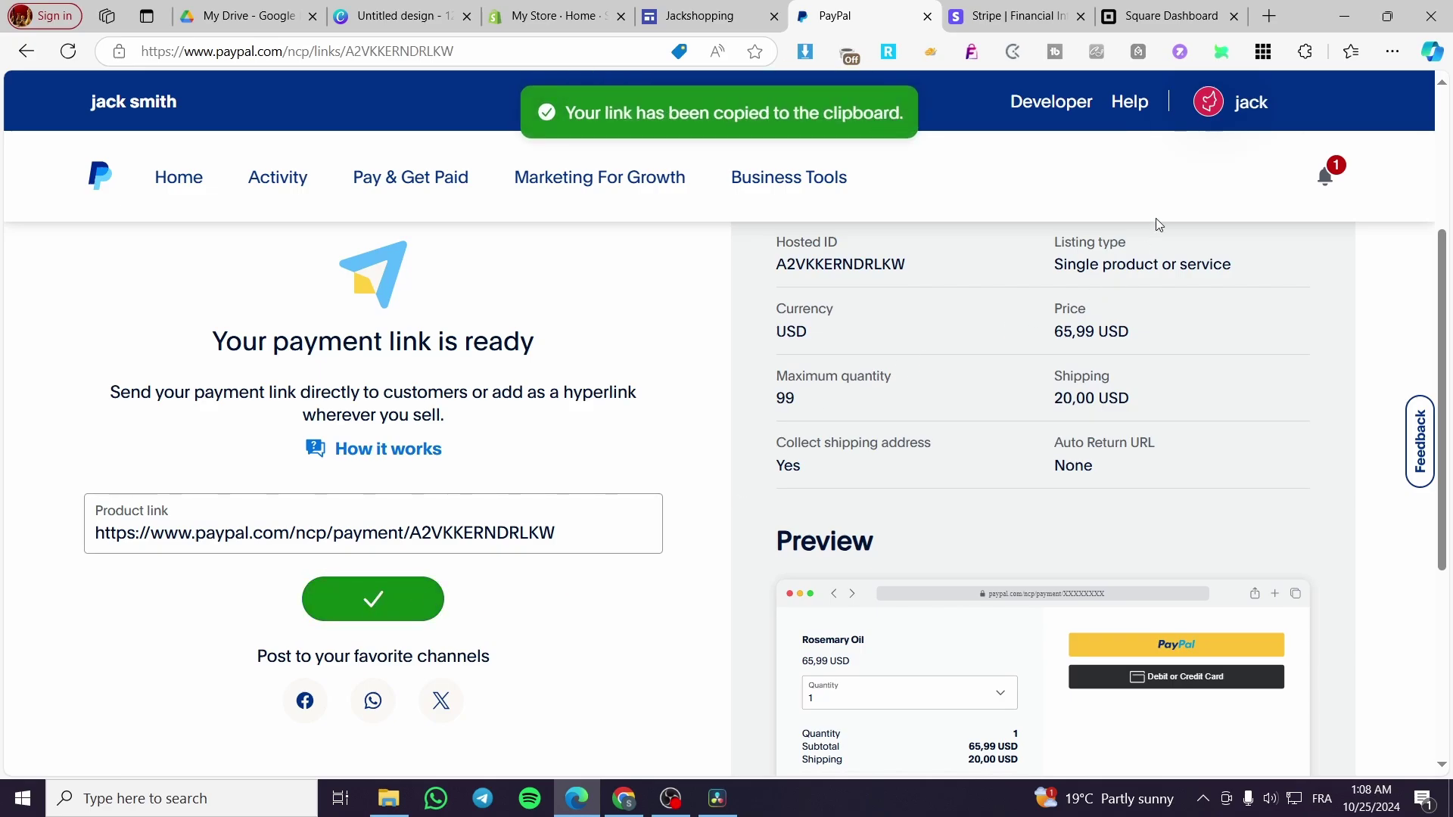
# Switch to the Jackshopping site and replace the link of the oil's "Buy Now $65.99" button with the copied PayPal link.
pyautogui.click(699, 16)
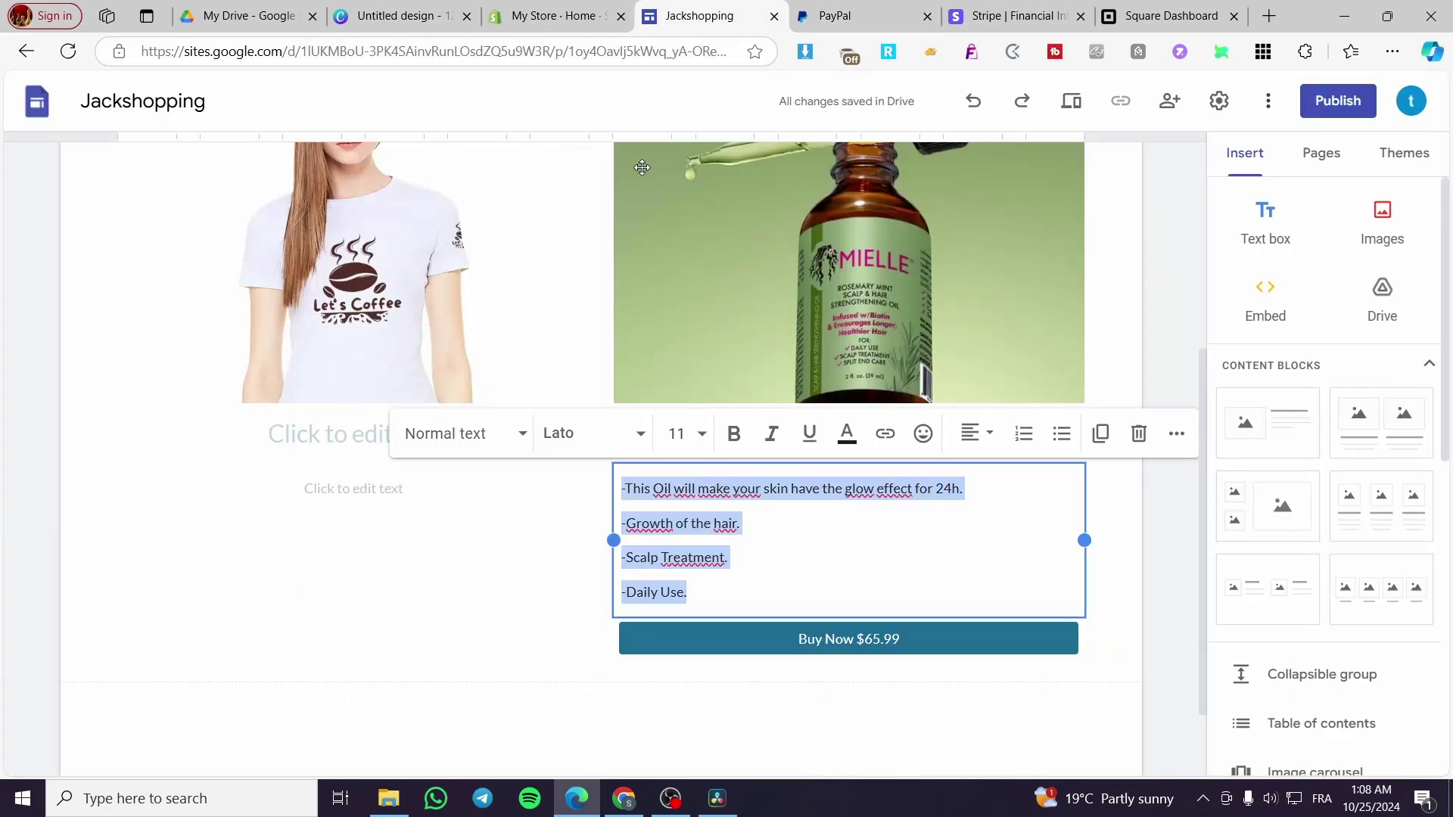
pyautogui.scroll(3, 1105, 545)
pyautogui.click(1165, 545)
pyautogui.scroll(-3, 1165, 545)
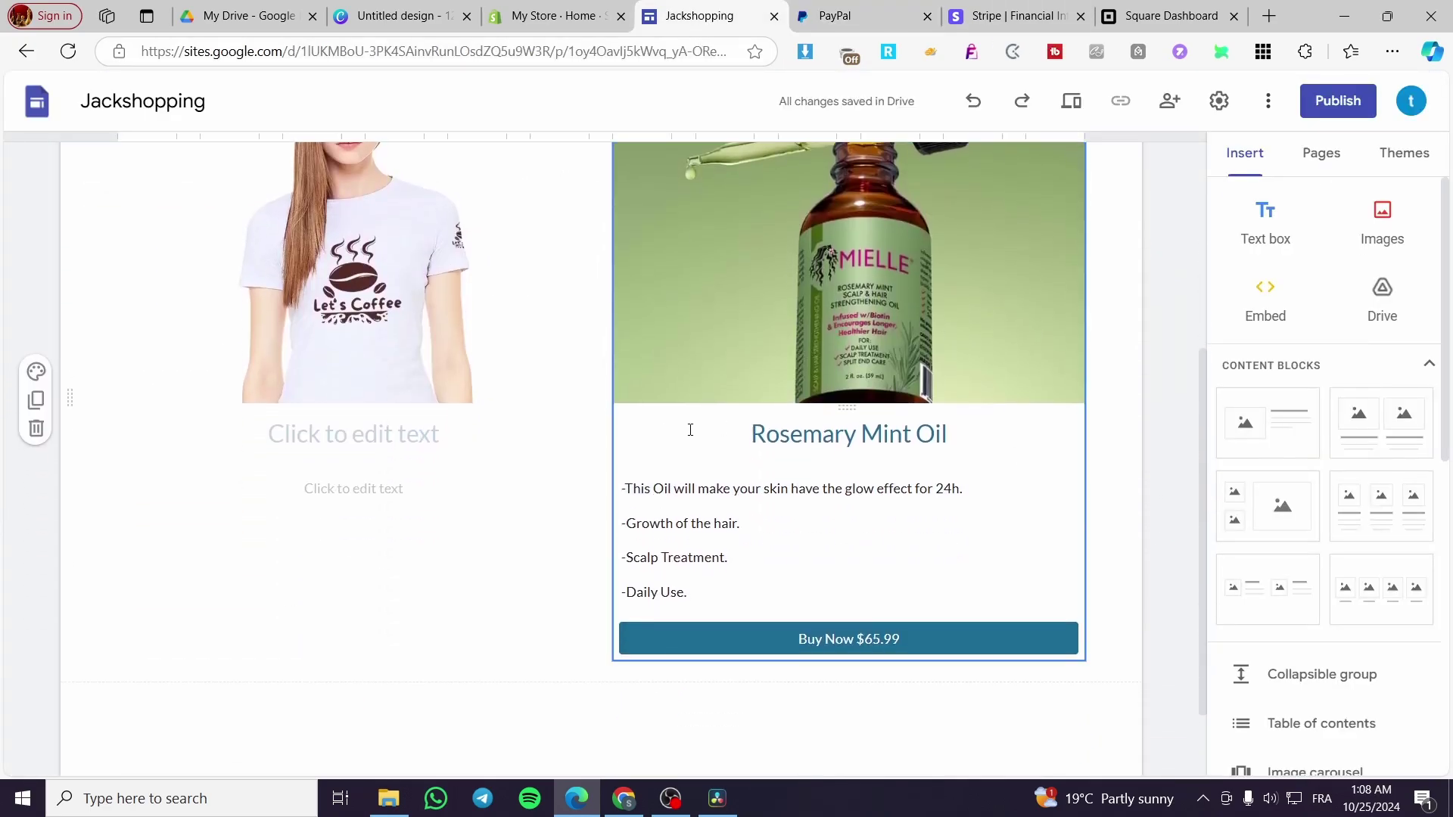
pyautogui.click(849, 650)
pyautogui.doubleClick(849, 651)
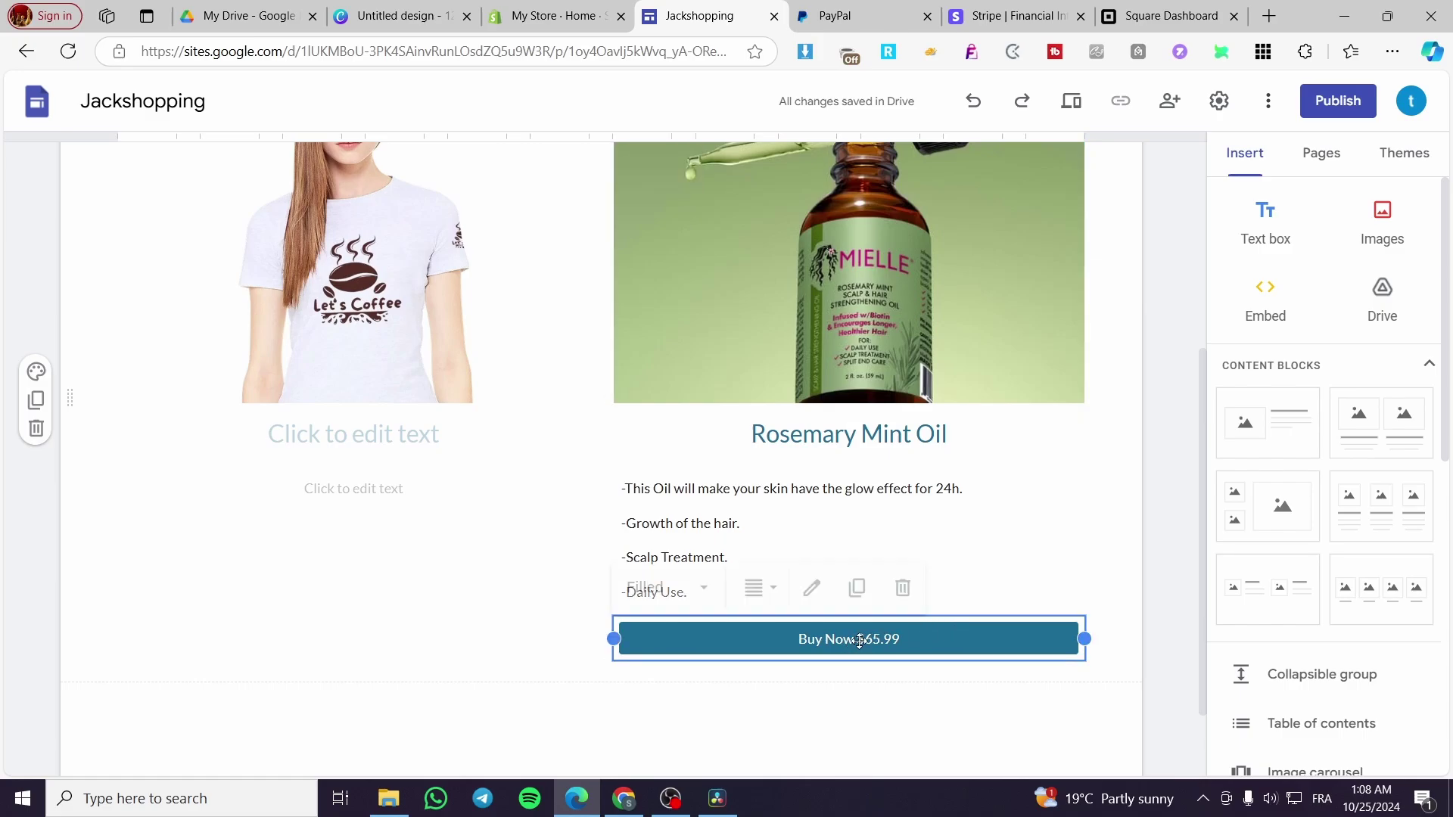
pyautogui.click(638, 463)
pyautogui.hotkey('ctrl', 'a')
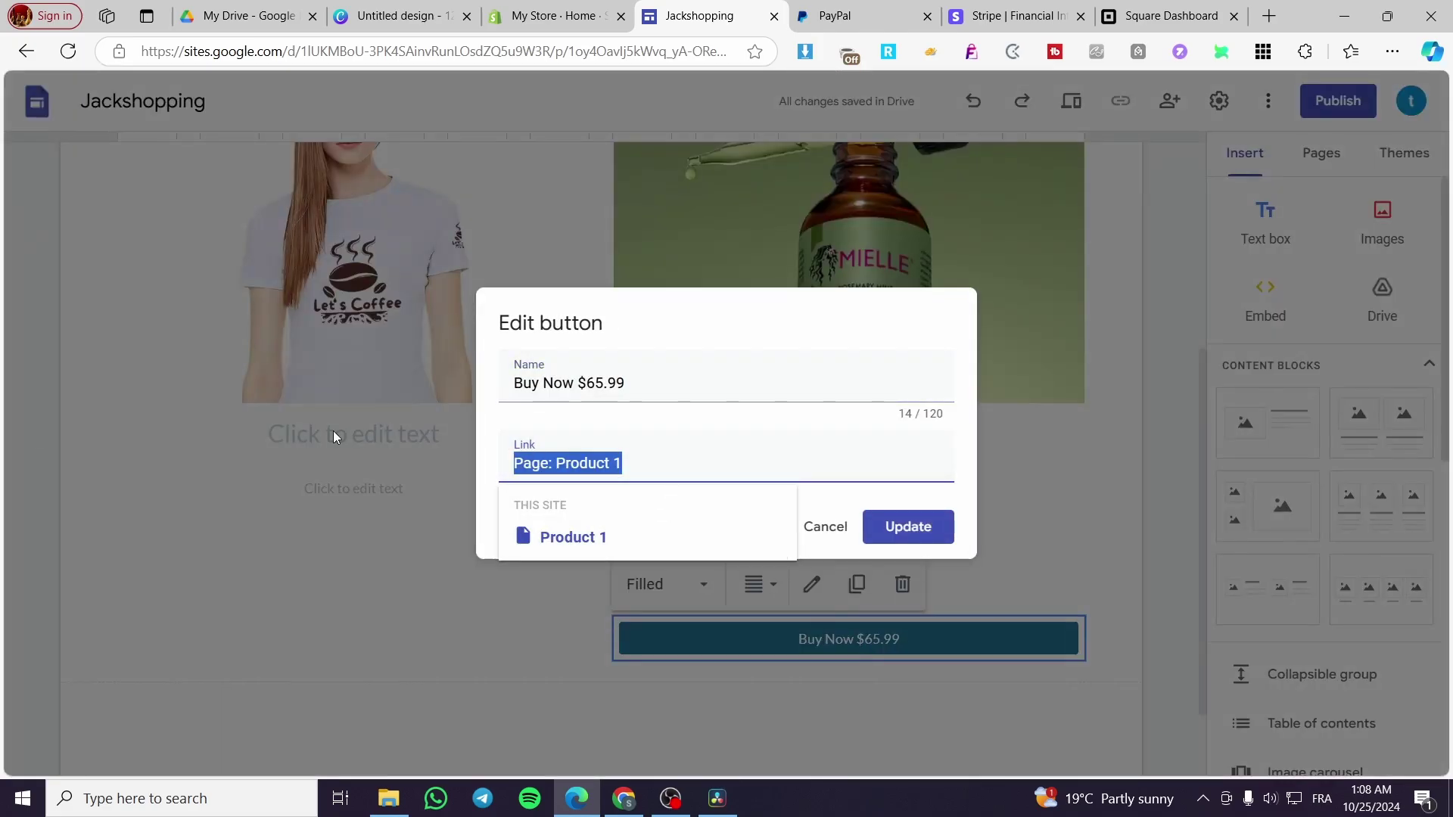
pyautogui.press('BackSpace')
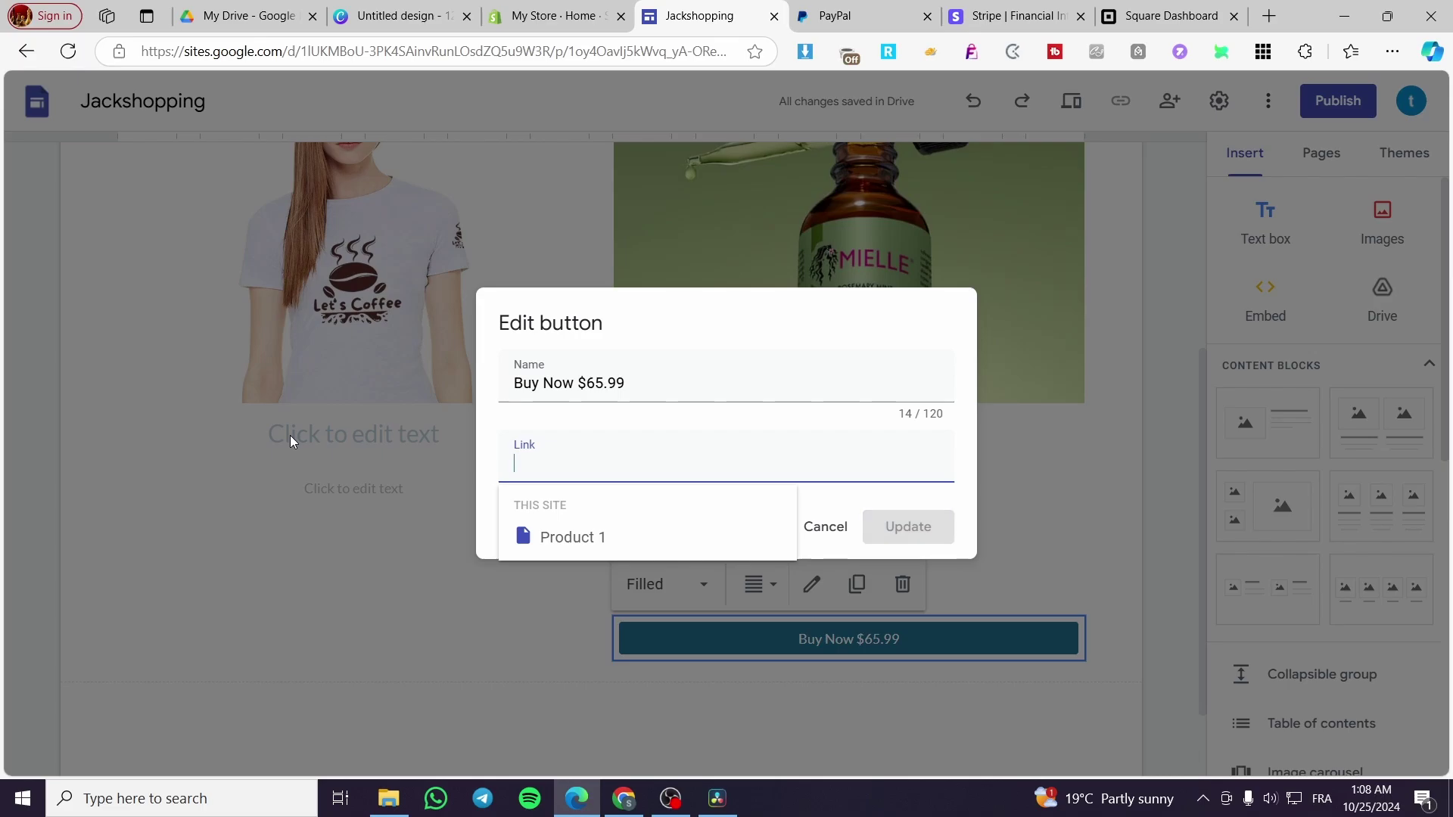
pyautogui.hotkey('ctrl', 'v')
pyautogui.click(925, 529)
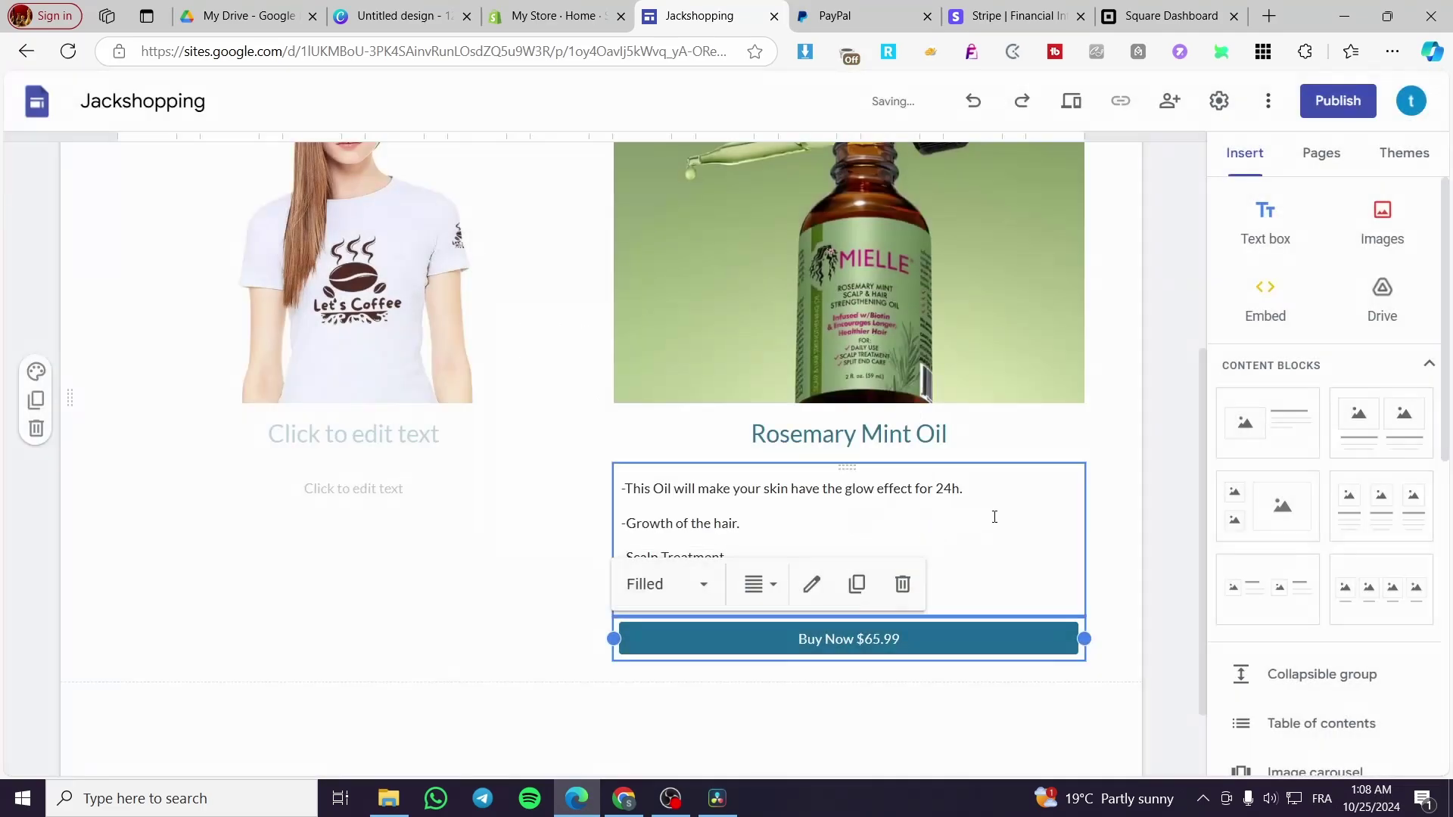
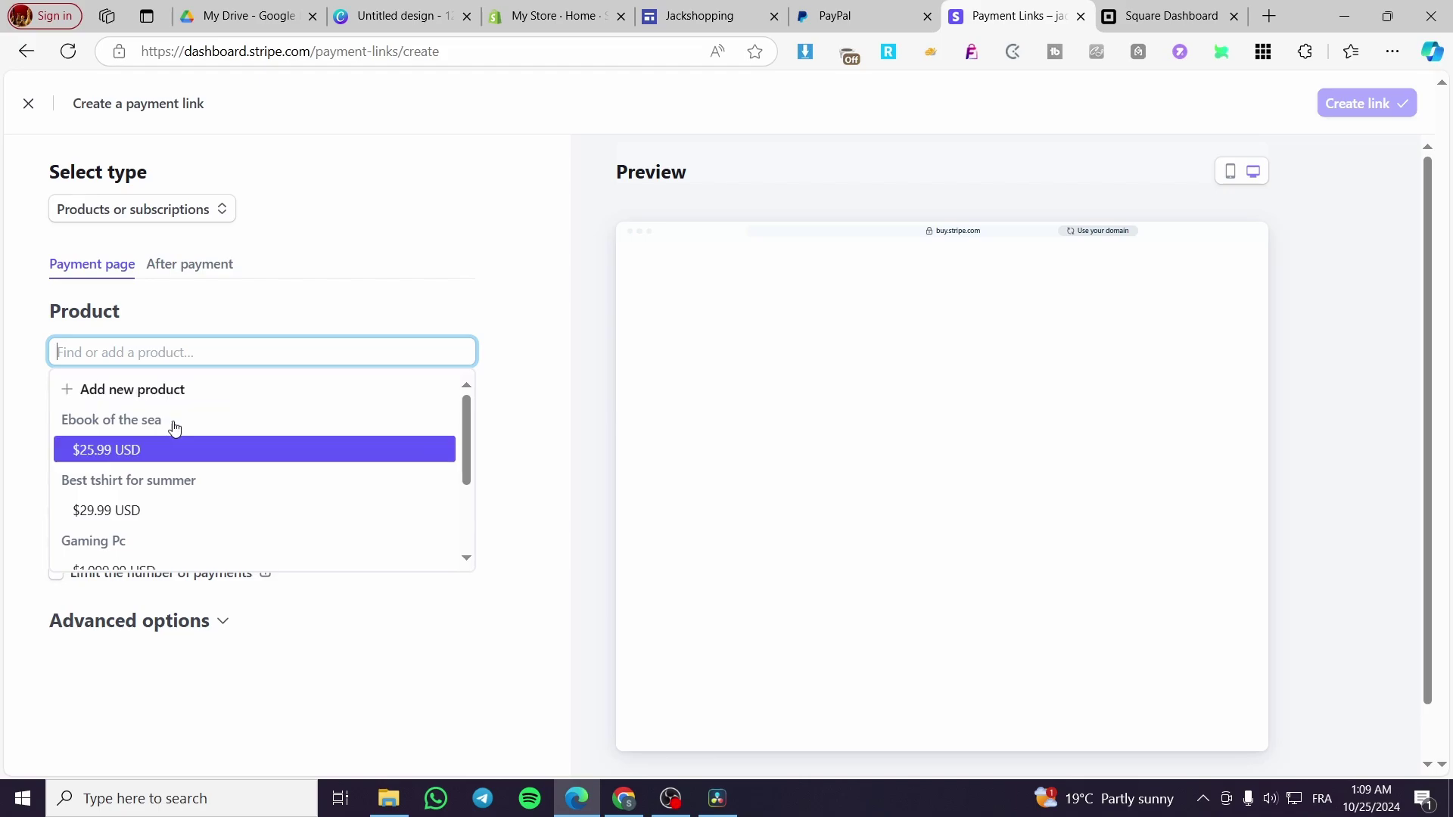
# Look through the existing products available for a new Stripe payment link, and leave the form without creating one.
pyautogui.scroll(-2, 180, 443)
pyautogui.scroll(2, 215, 553)
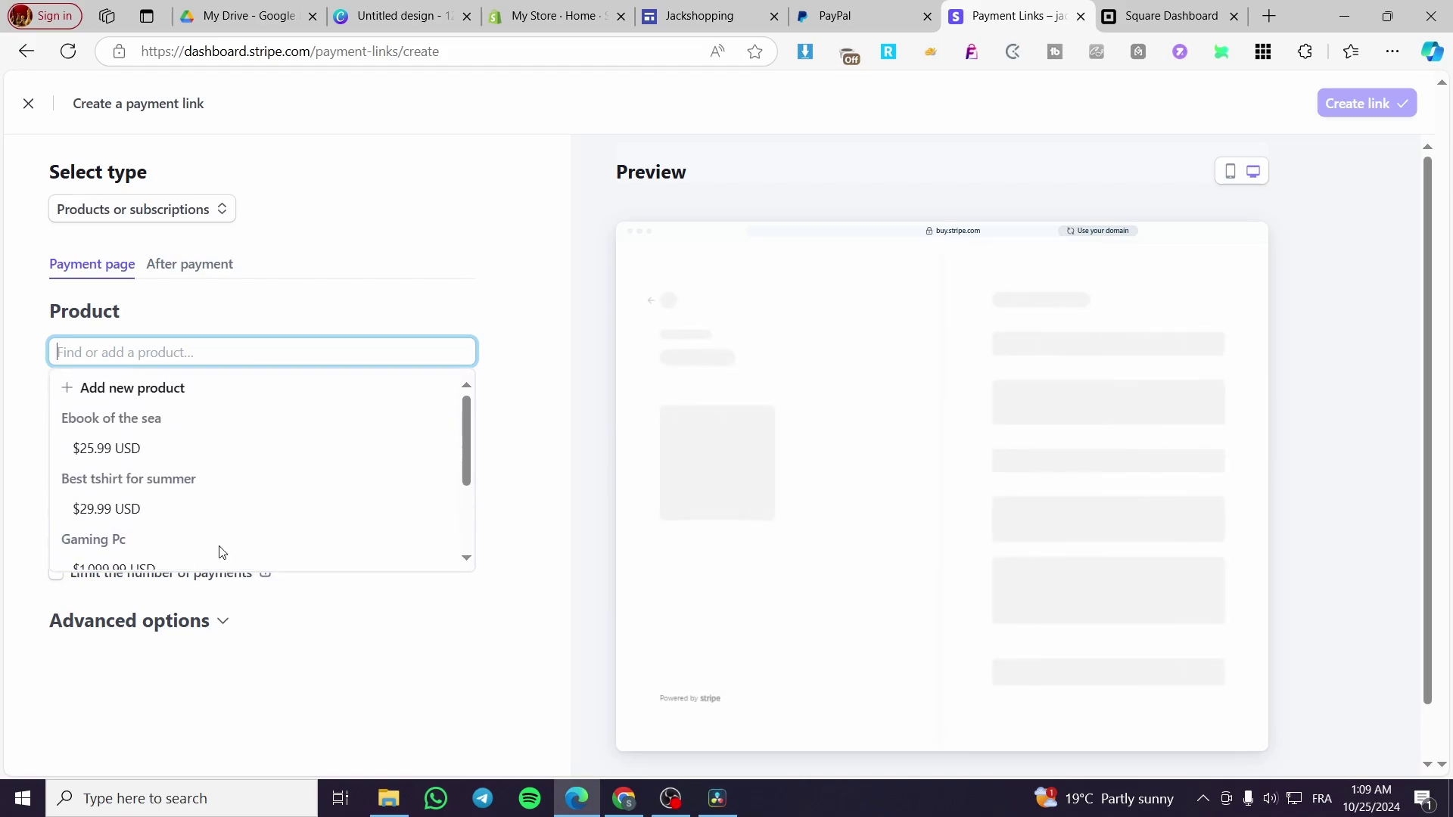
pyautogui.scroll(-2, 220, 453)
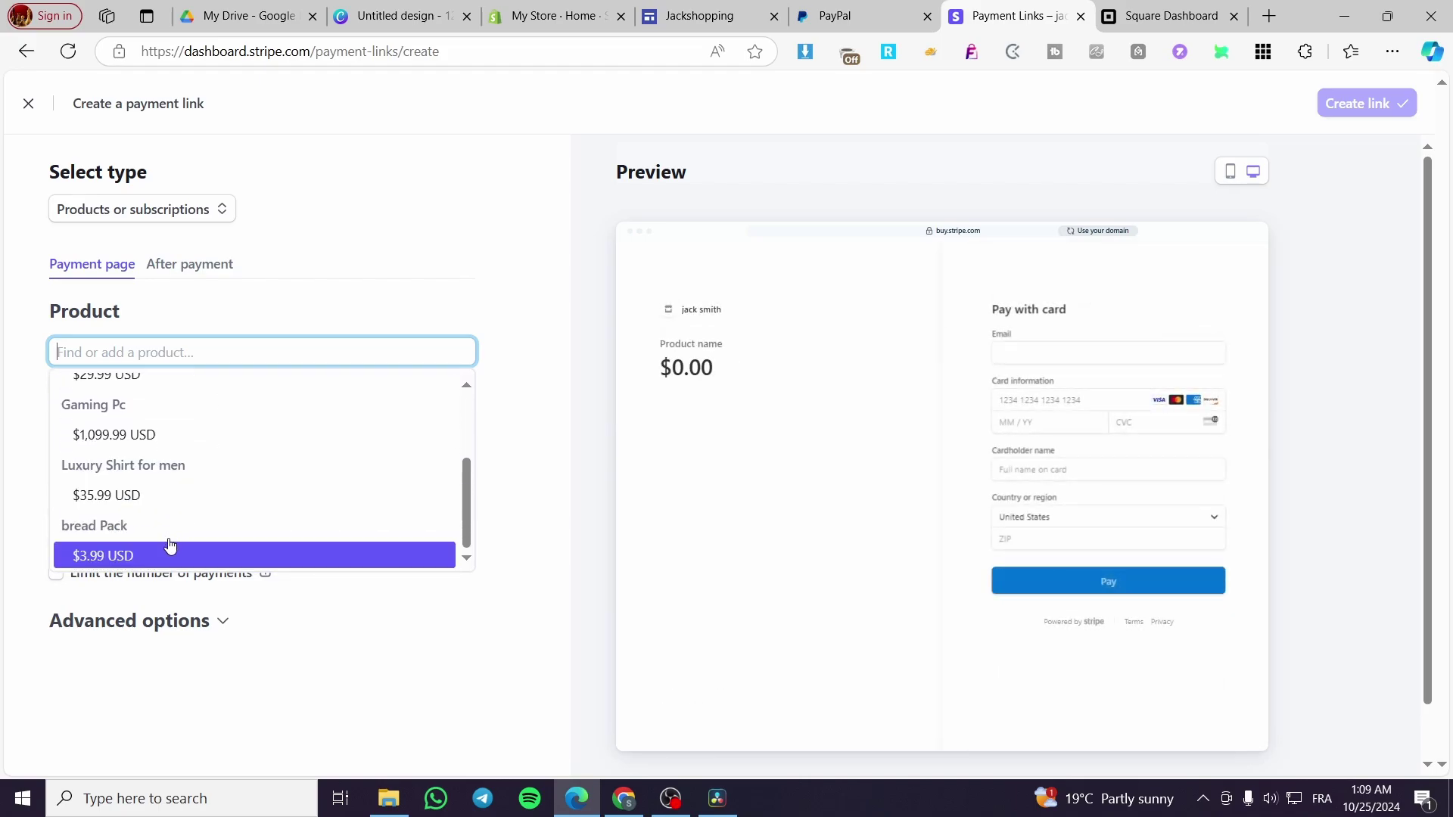
pyautogui.scroll(3, 179, 509)
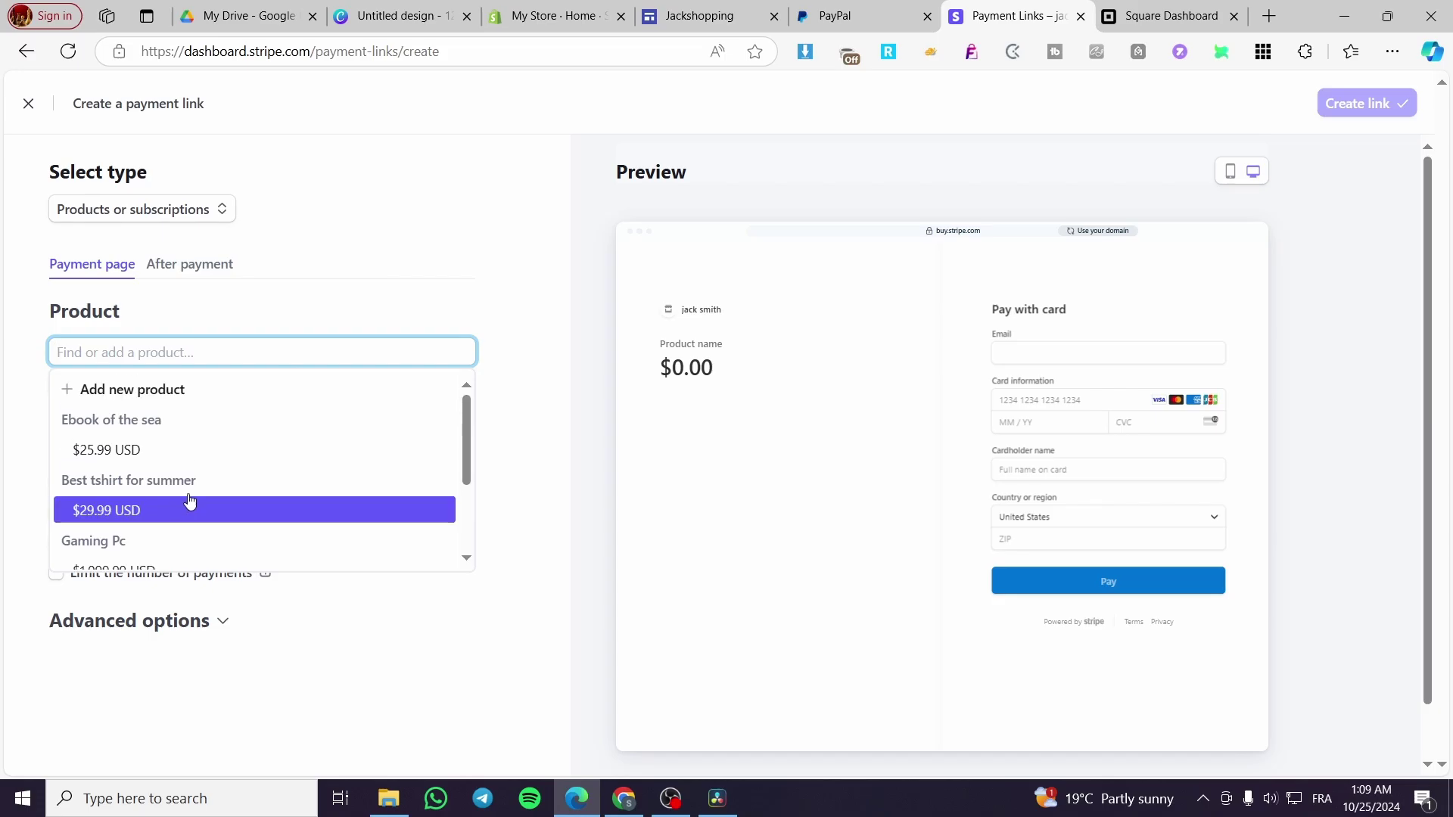
pyautogui.click(30, 105)
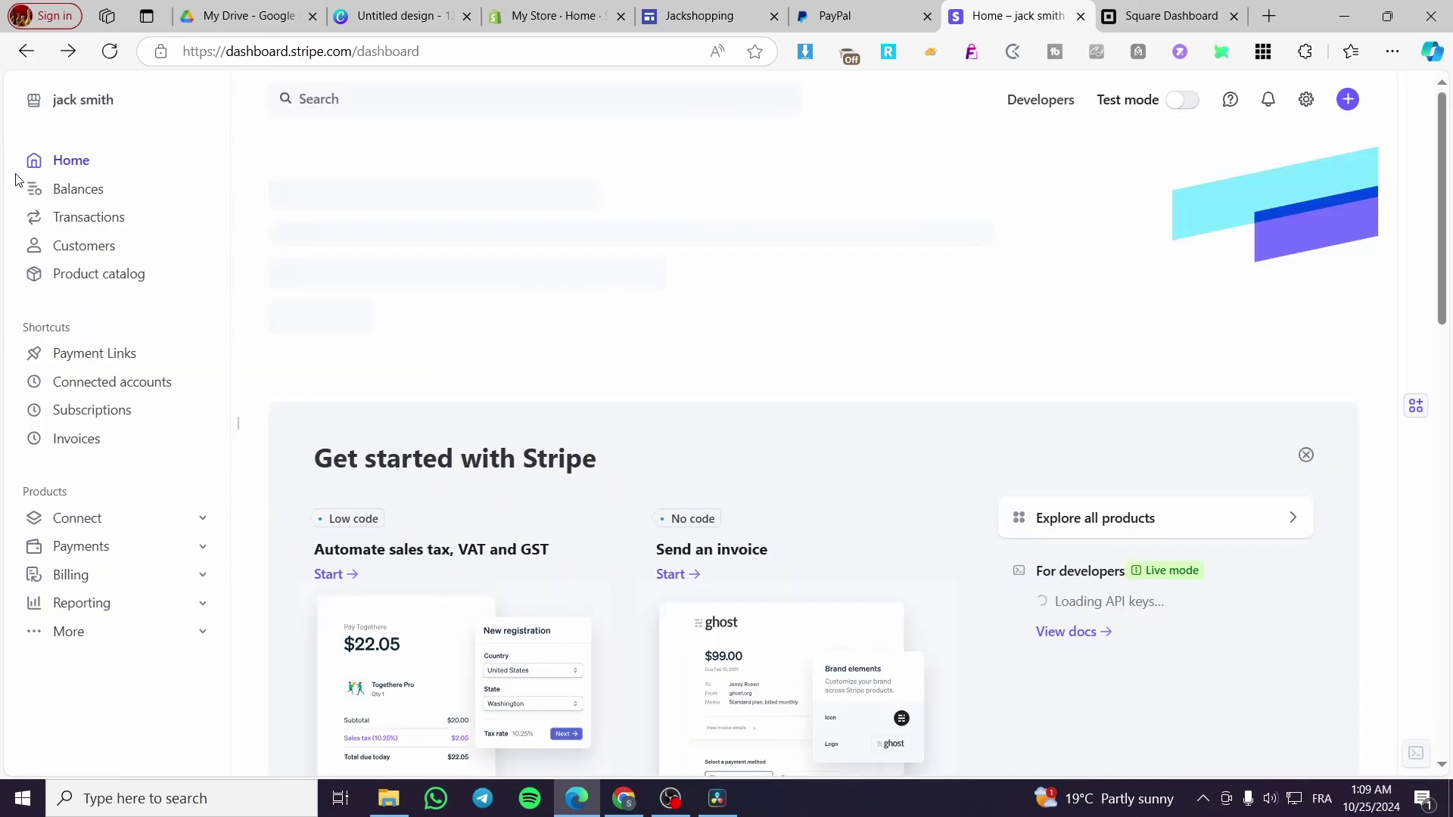
# Examine the Stripe account choices, including the other business, sandboxes and the option to create a new account.
pyautogui.click(90, 99)
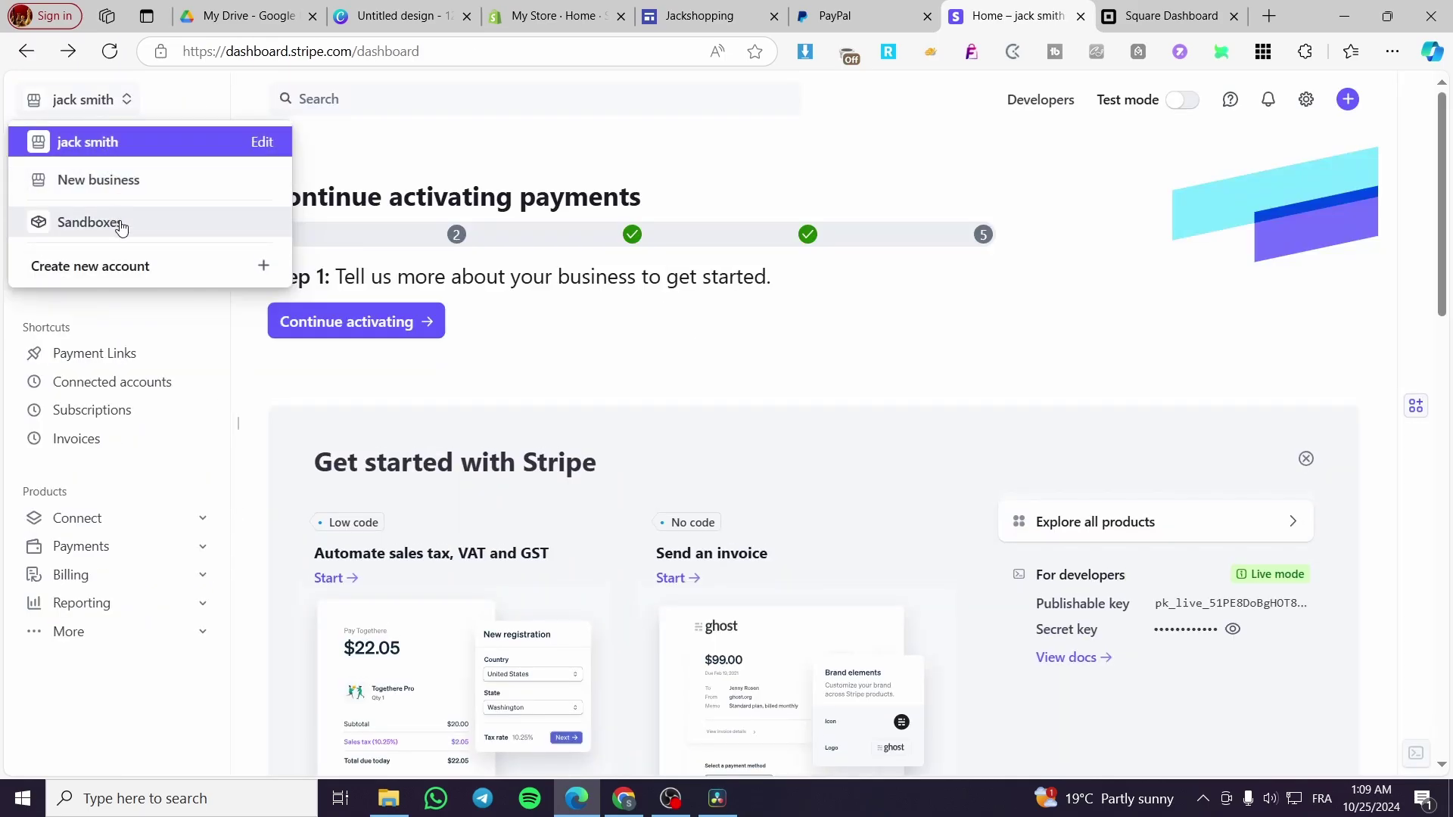
pyautogui.press('Escape')
pyautogui.click(90, 100)
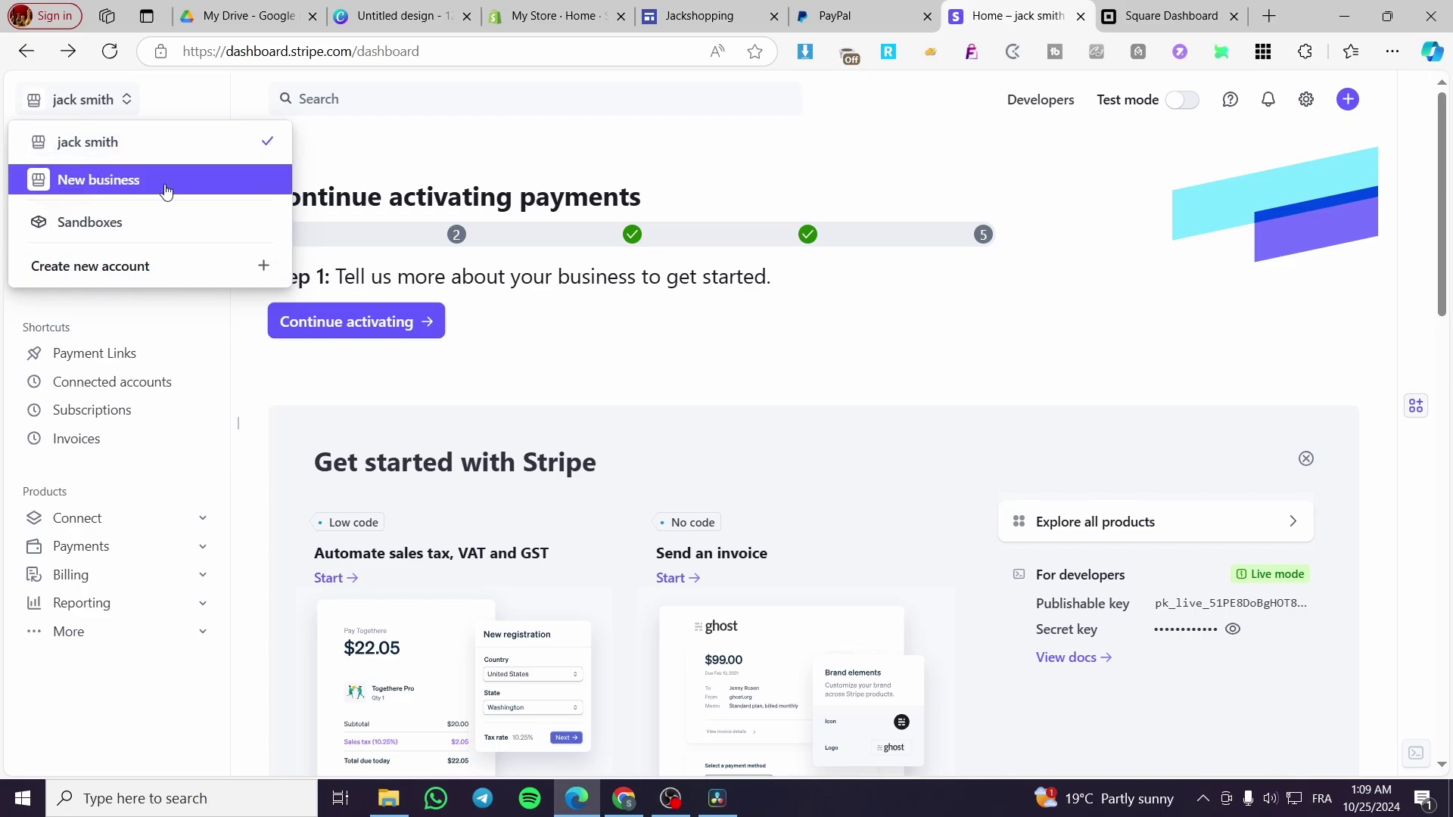
pyautogui.click(243, 265)
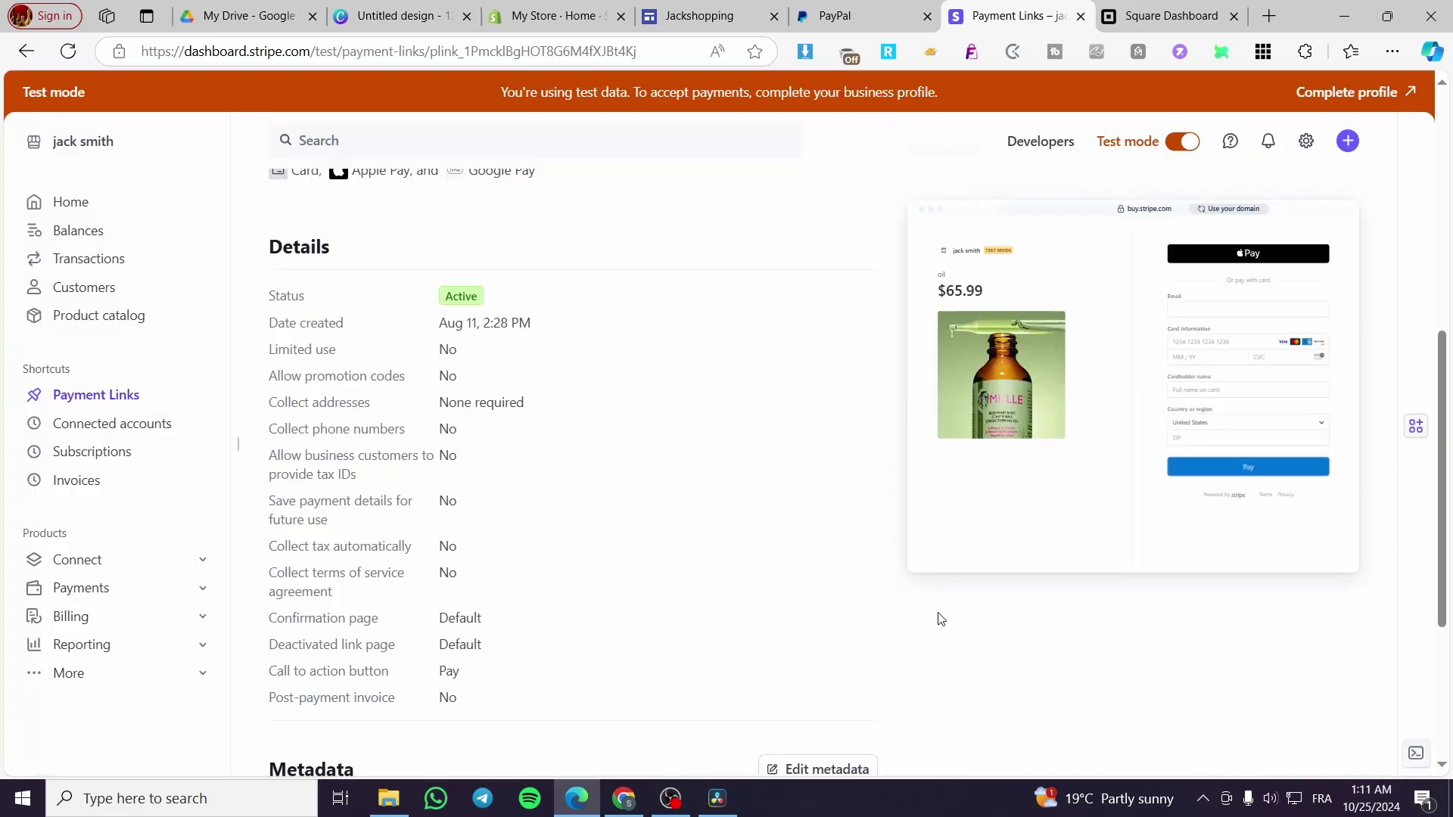
# Review the existing Stripe test payment link for the $65.99 oil and copy its URL.
pyautogui.scroll(7, 938, 615)
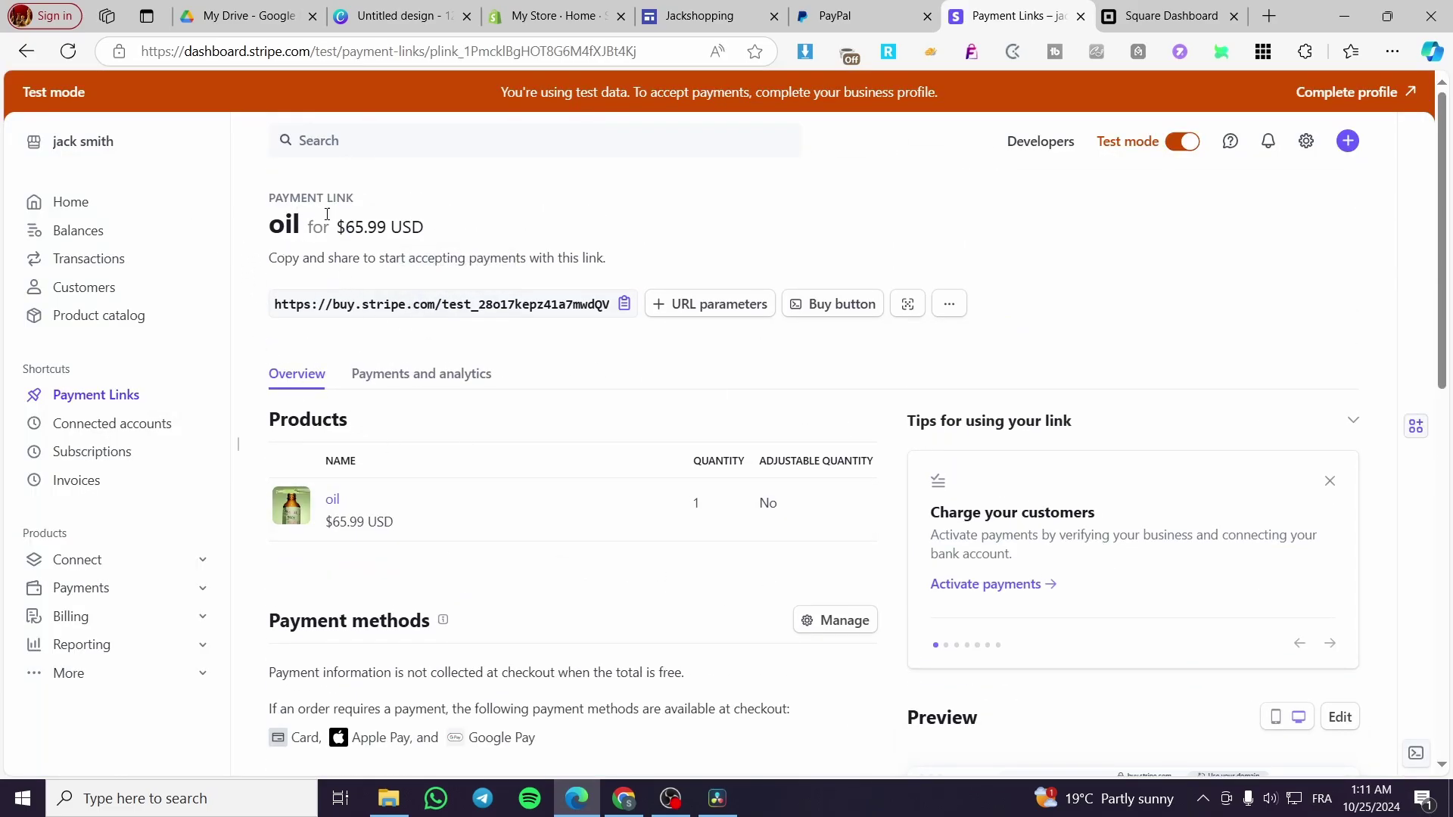
pyautogui.scroll(-5, 1103, 597)
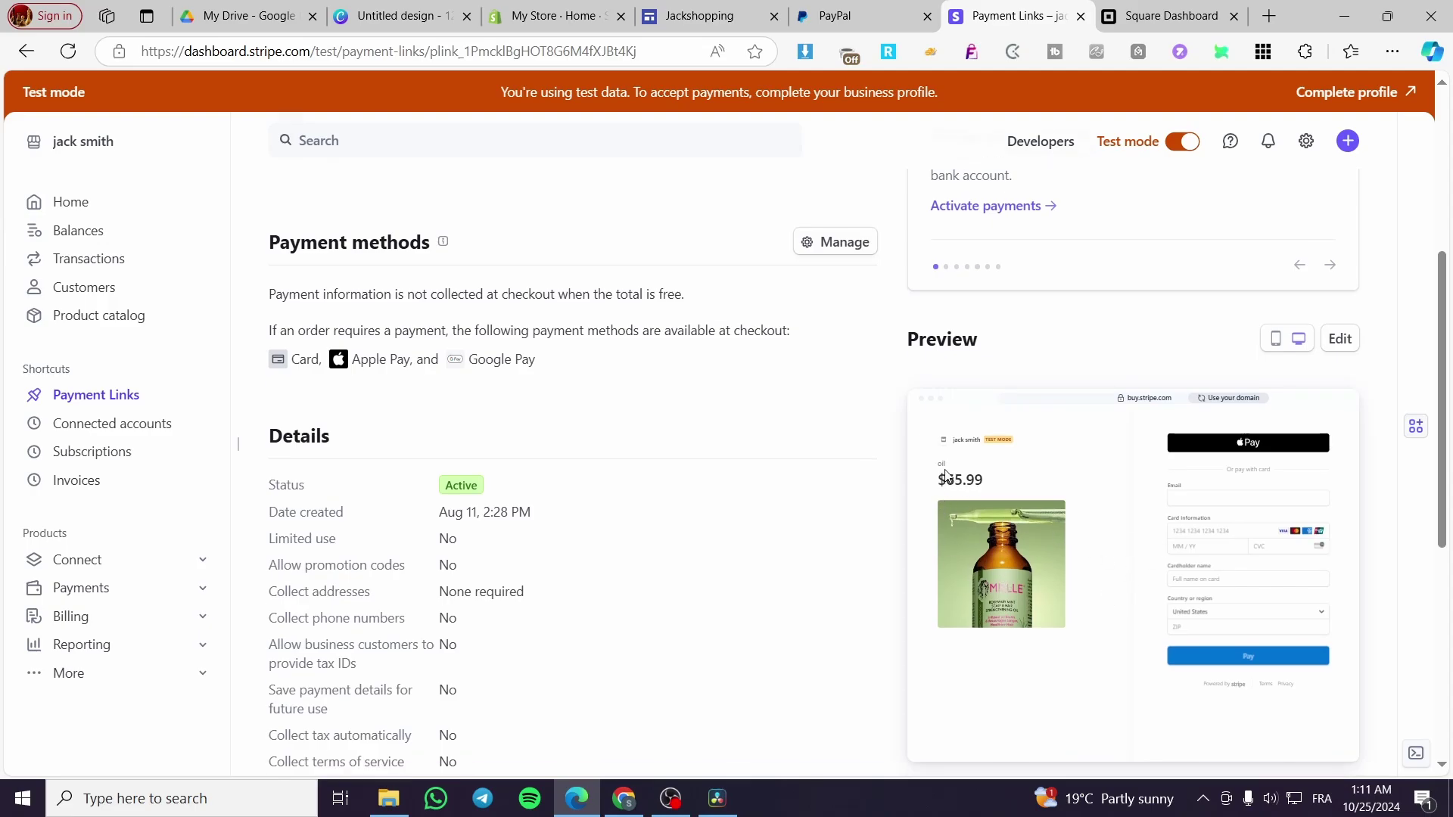
pyautogui.scroll(5, 556, 520)
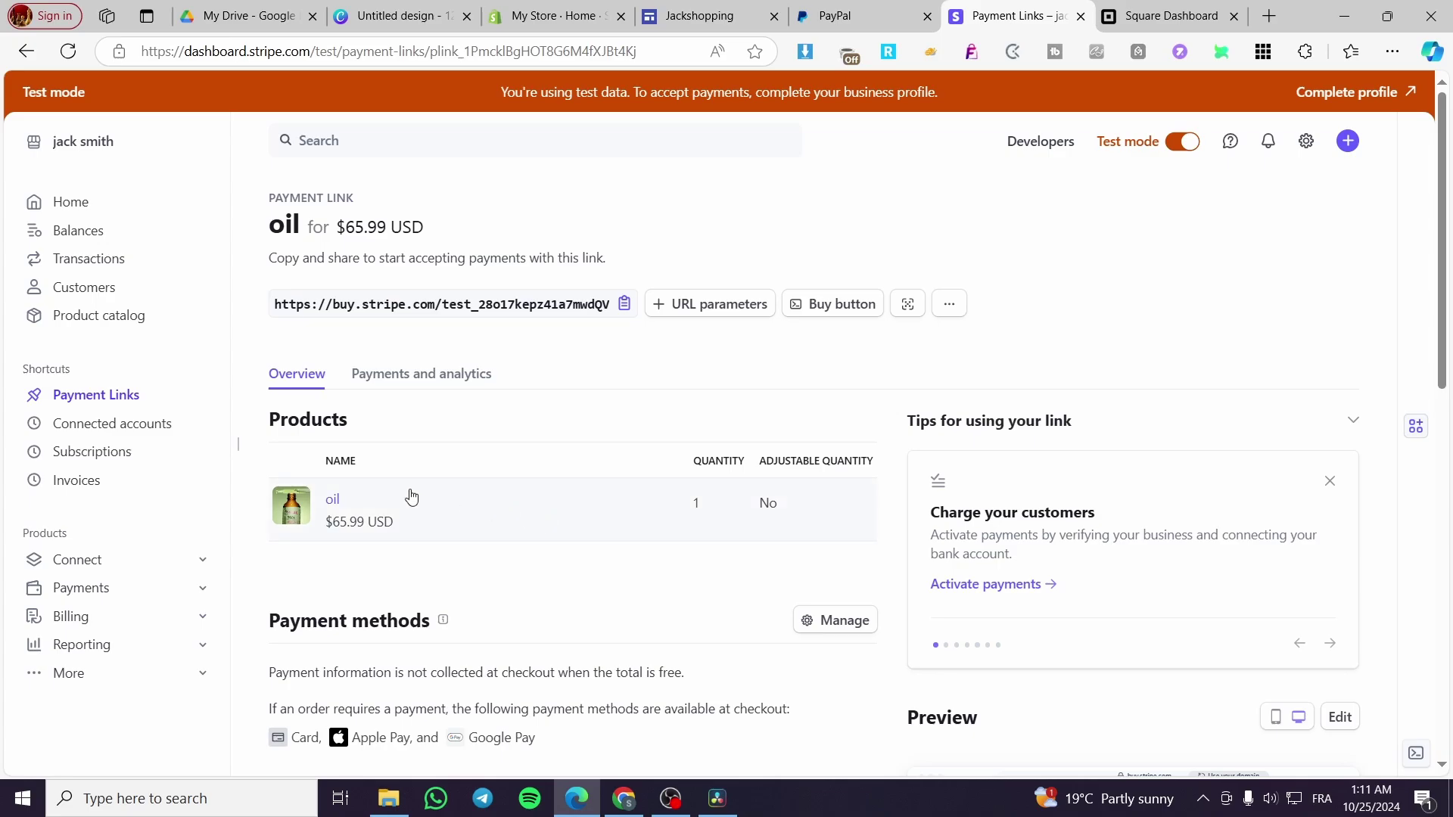
pyautogui.click(624, 305)
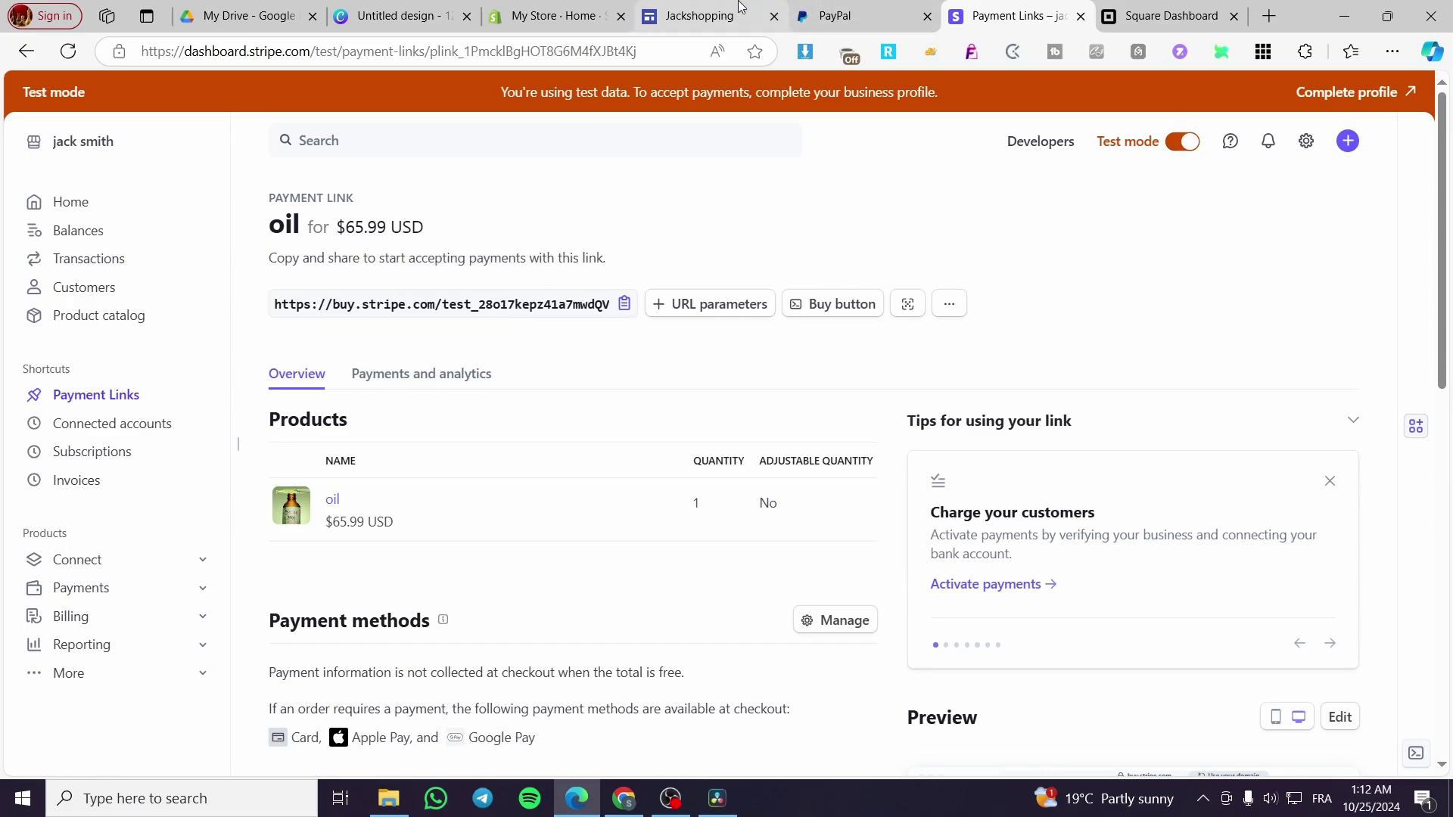
pyautogui.click(693, 16)
pyautogui.click(976, 10)
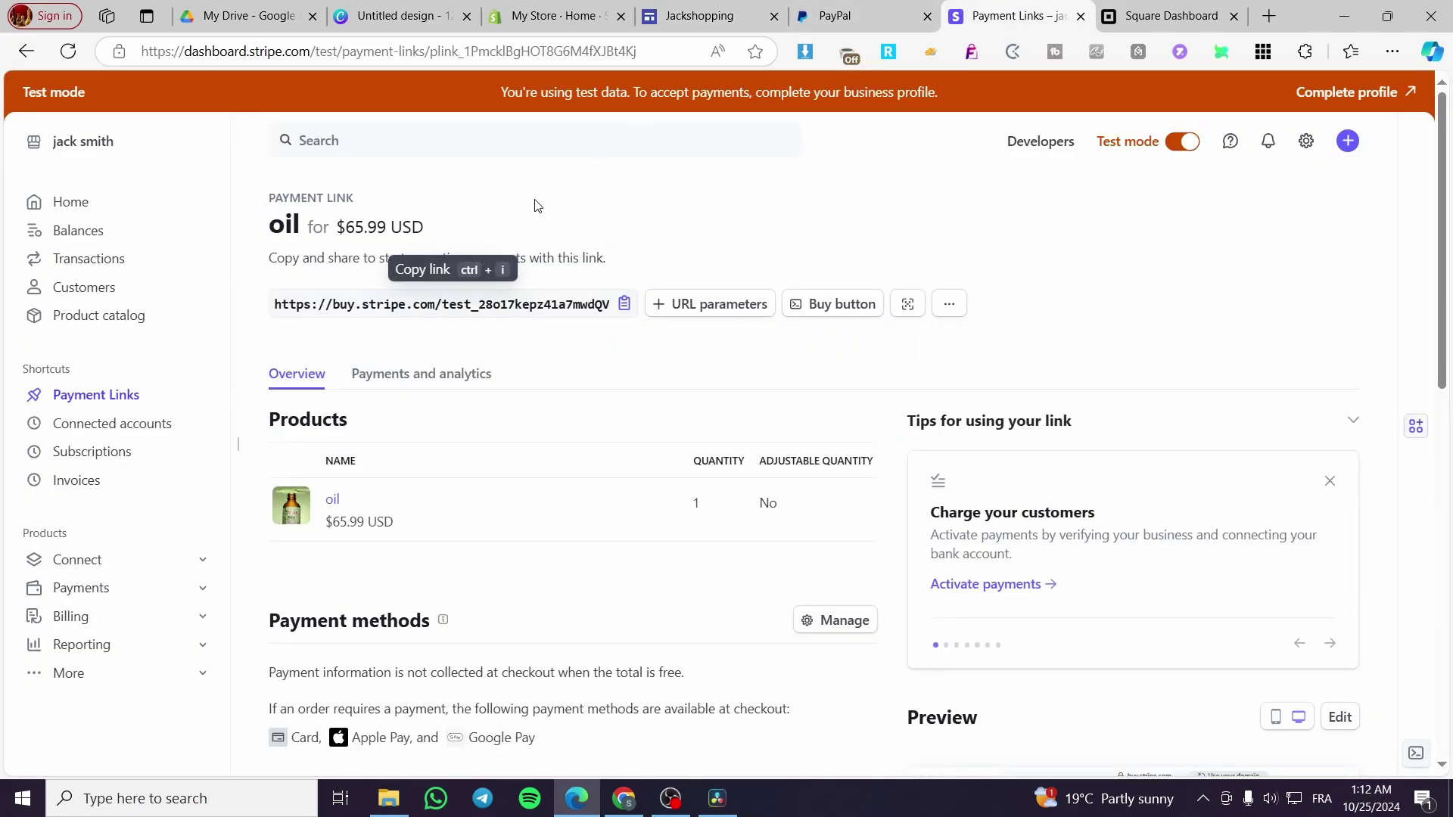
# Start a new test-mode payment link in Stripe and add the existing oil product at $65.99 USD.
pyautogui.click(86, 203)
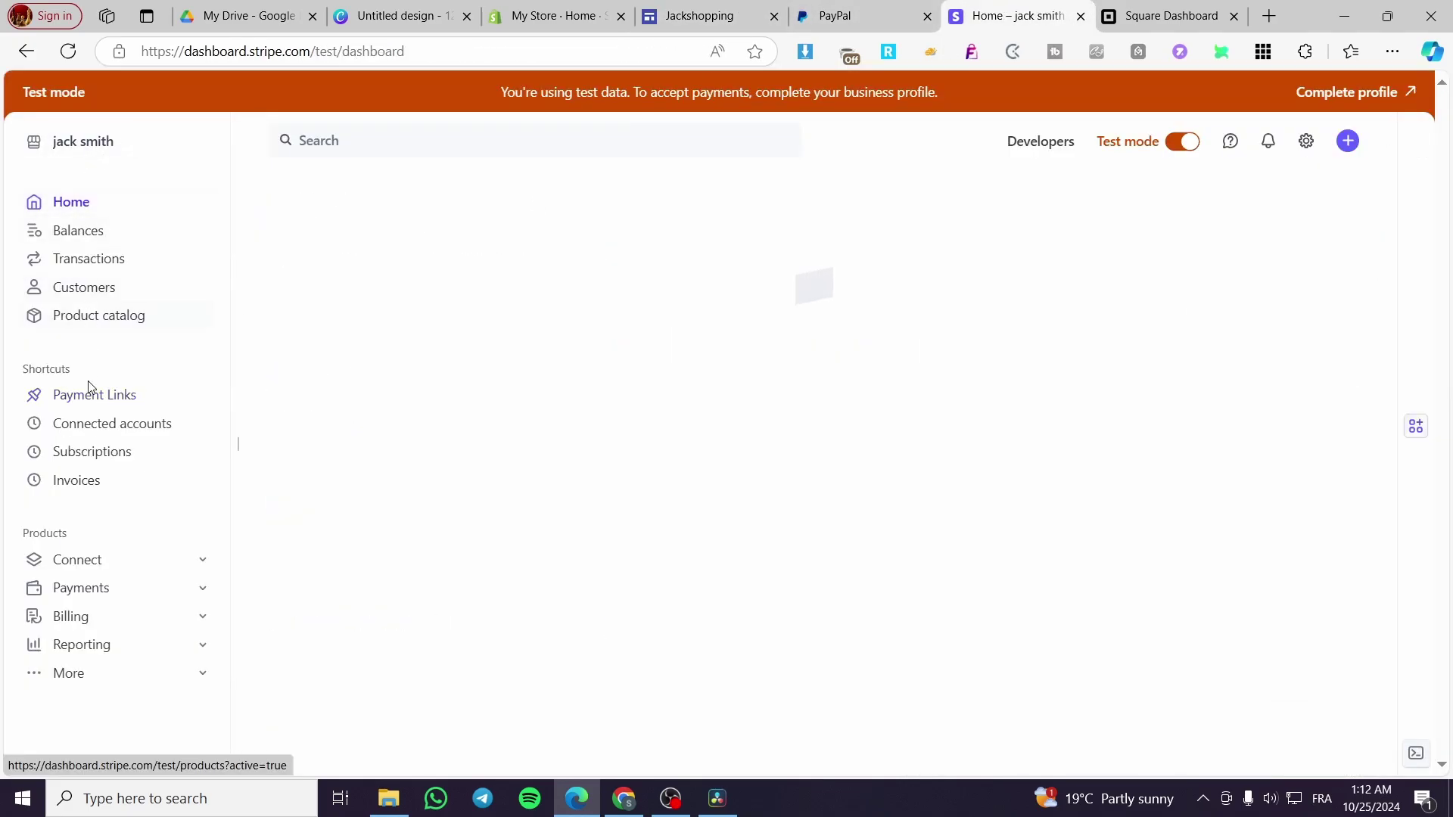
pyautogui.click(89, 394)
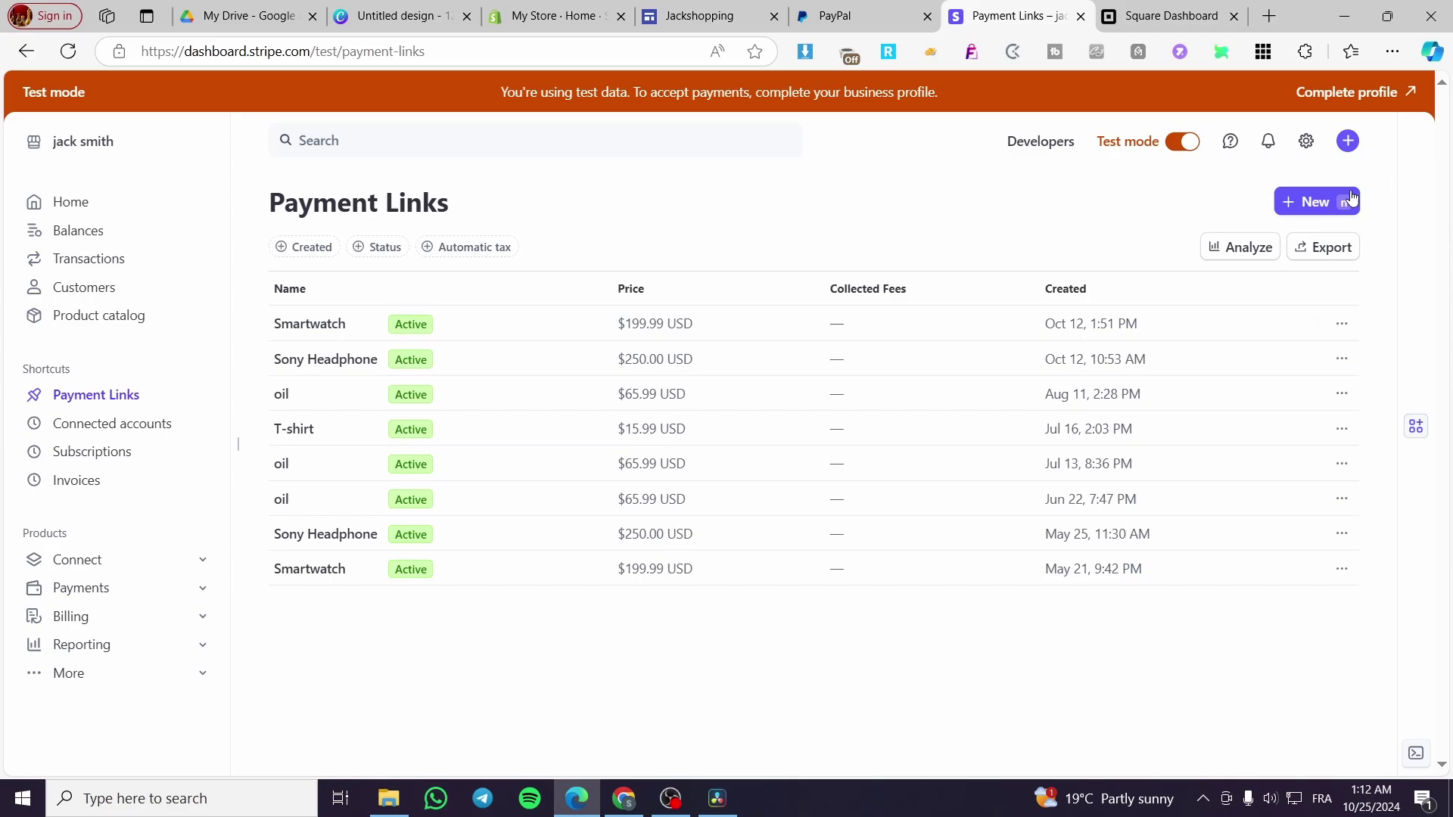
pyautogui.click(1311, 202)
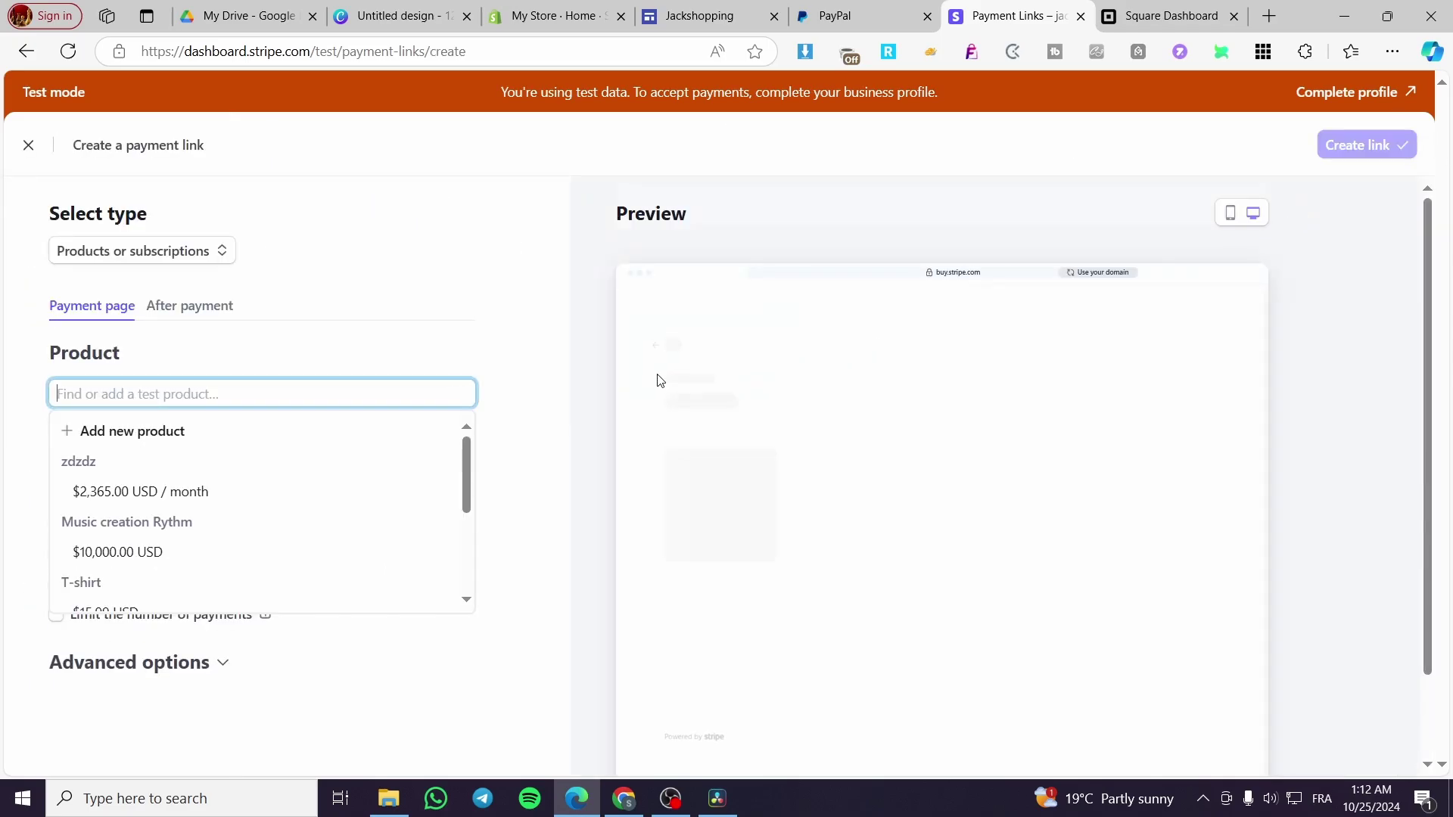
pyautogui.scroll(-5, 256, 509)
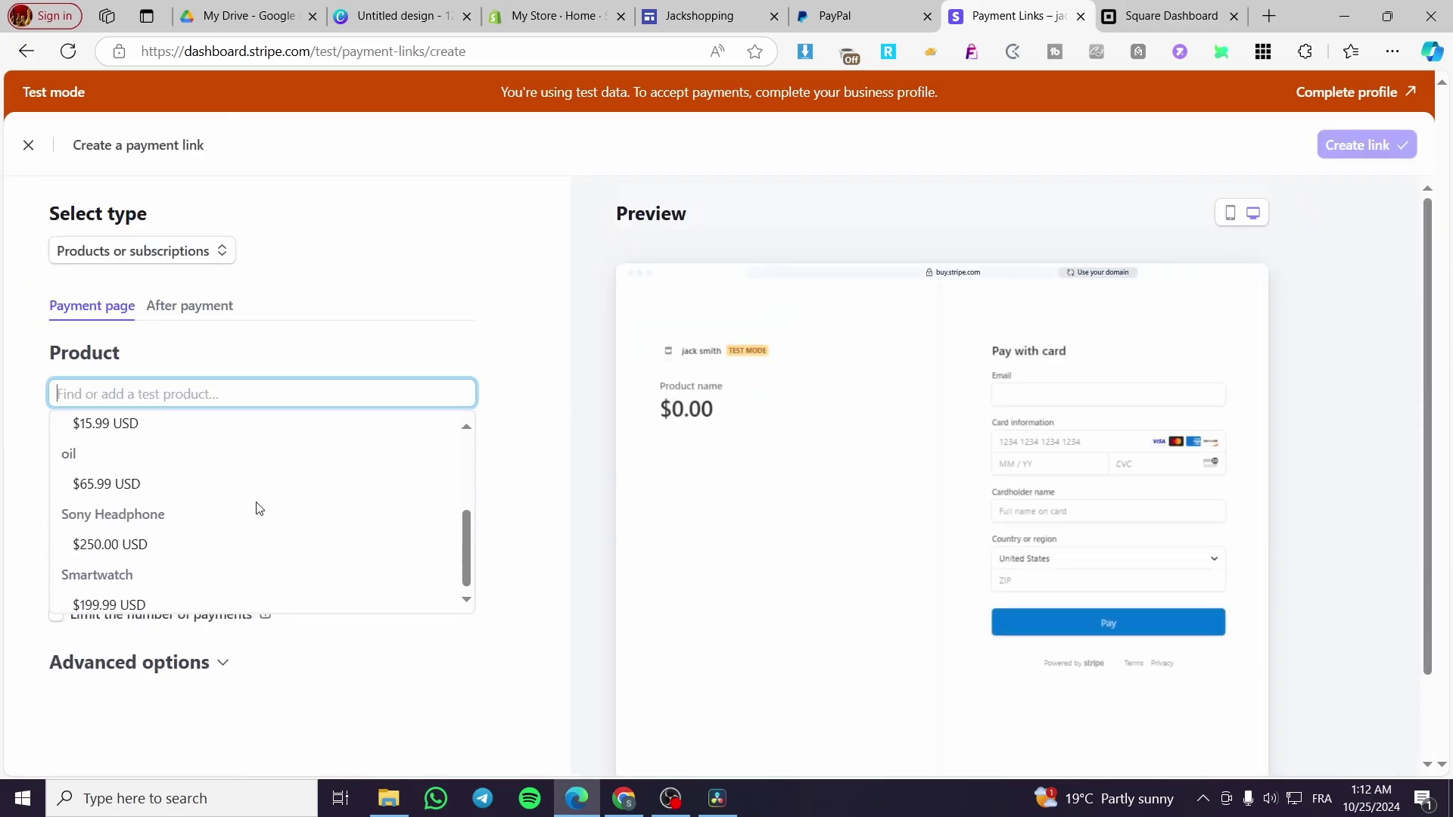
pyautogui.click(157, 487)
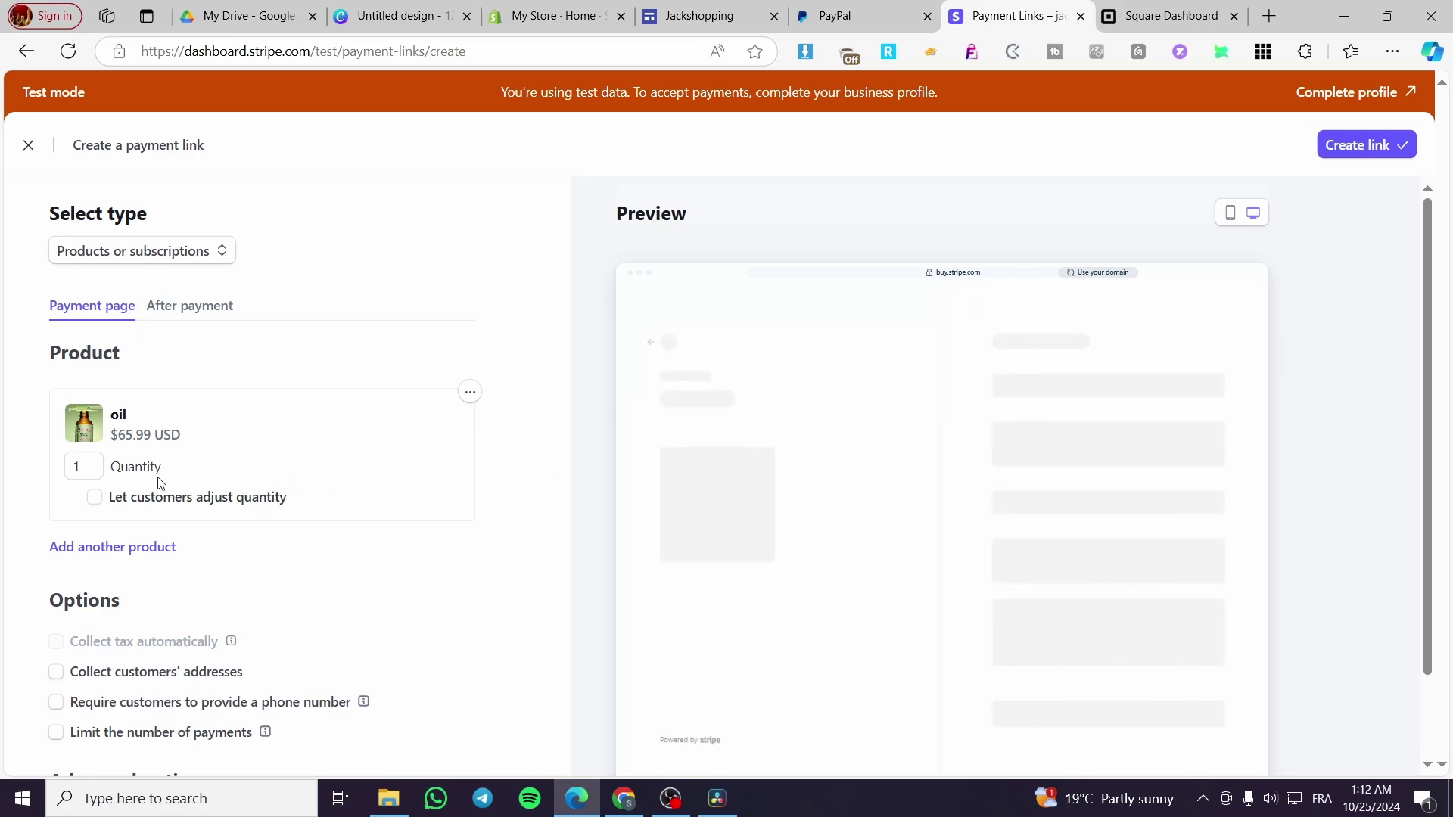
# Allow customers to adjust the oil quantity on the payment link and check the available link types.
pyautogui.click(94, 496)
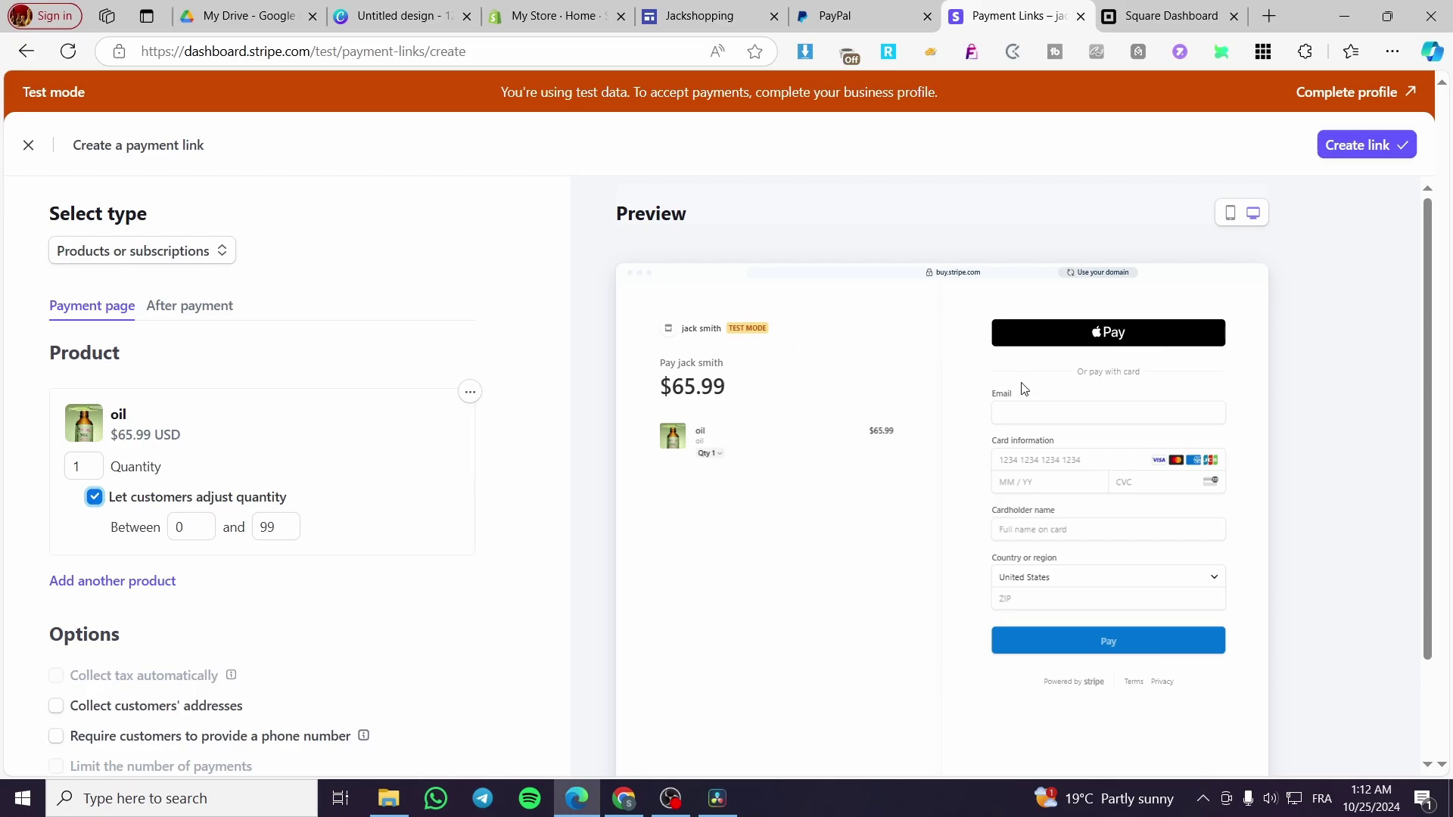
pyautogui.scroll(-2, 253, 616)
pyautogui.scroll(2, 253, 603)
pyautogui.click(114, 252)
pyautogui.click(104, 253)
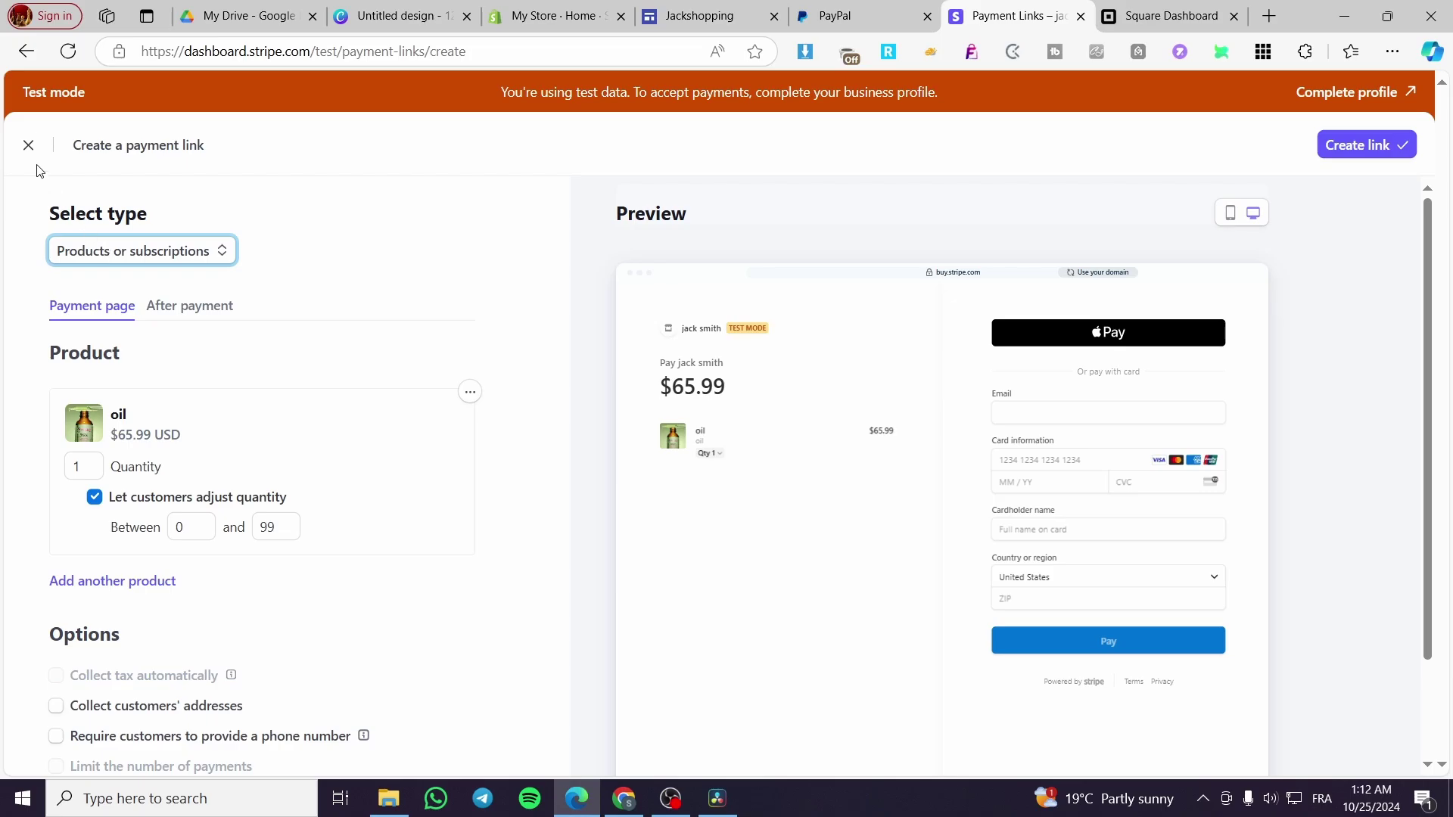
# Remove the oil product from the payment link and add it again at $65.99 USD.
pyautogui.click(470, 391)
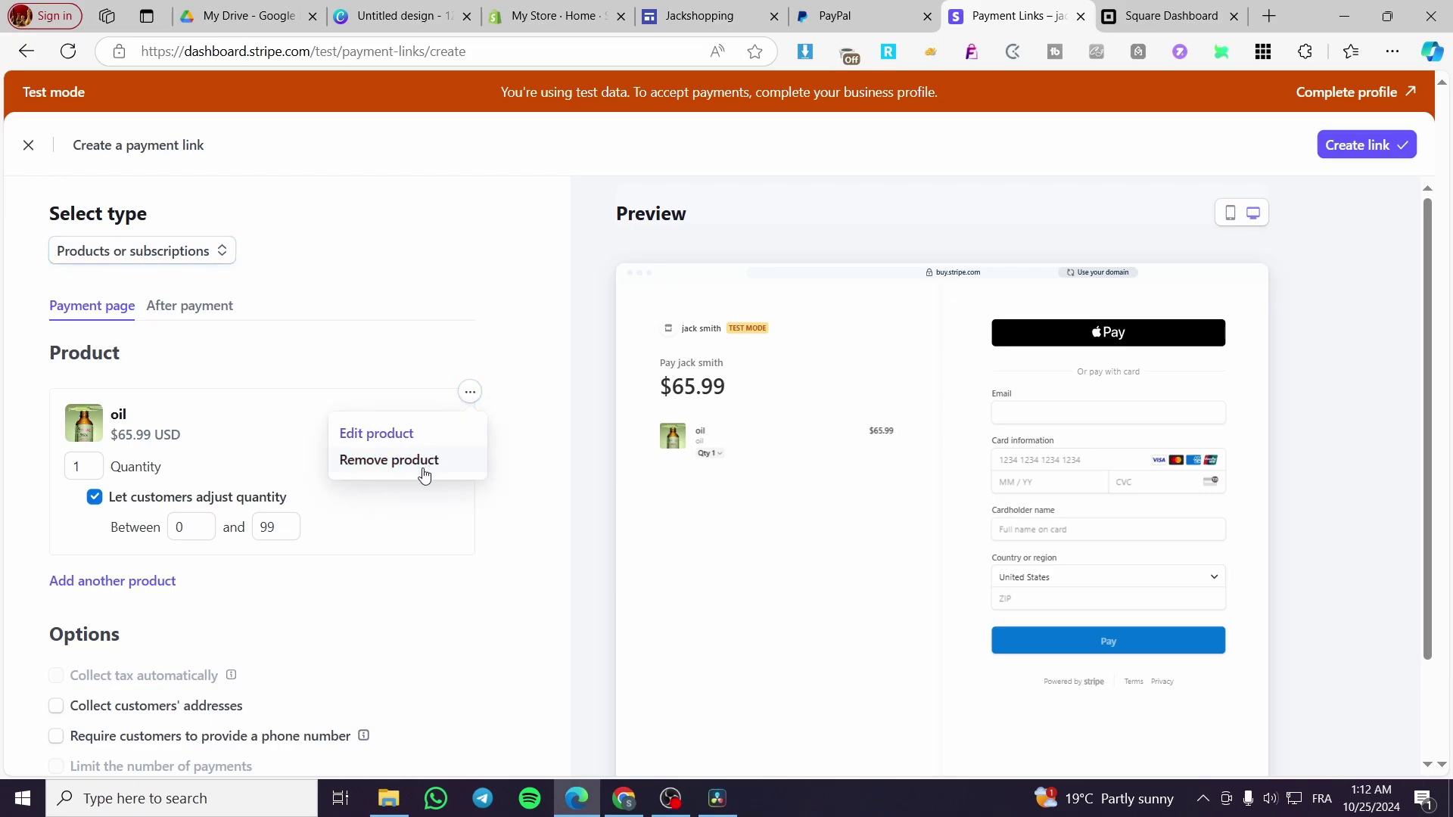
pyautogui.click(423, 460)
pyautogui.click(103, 401)
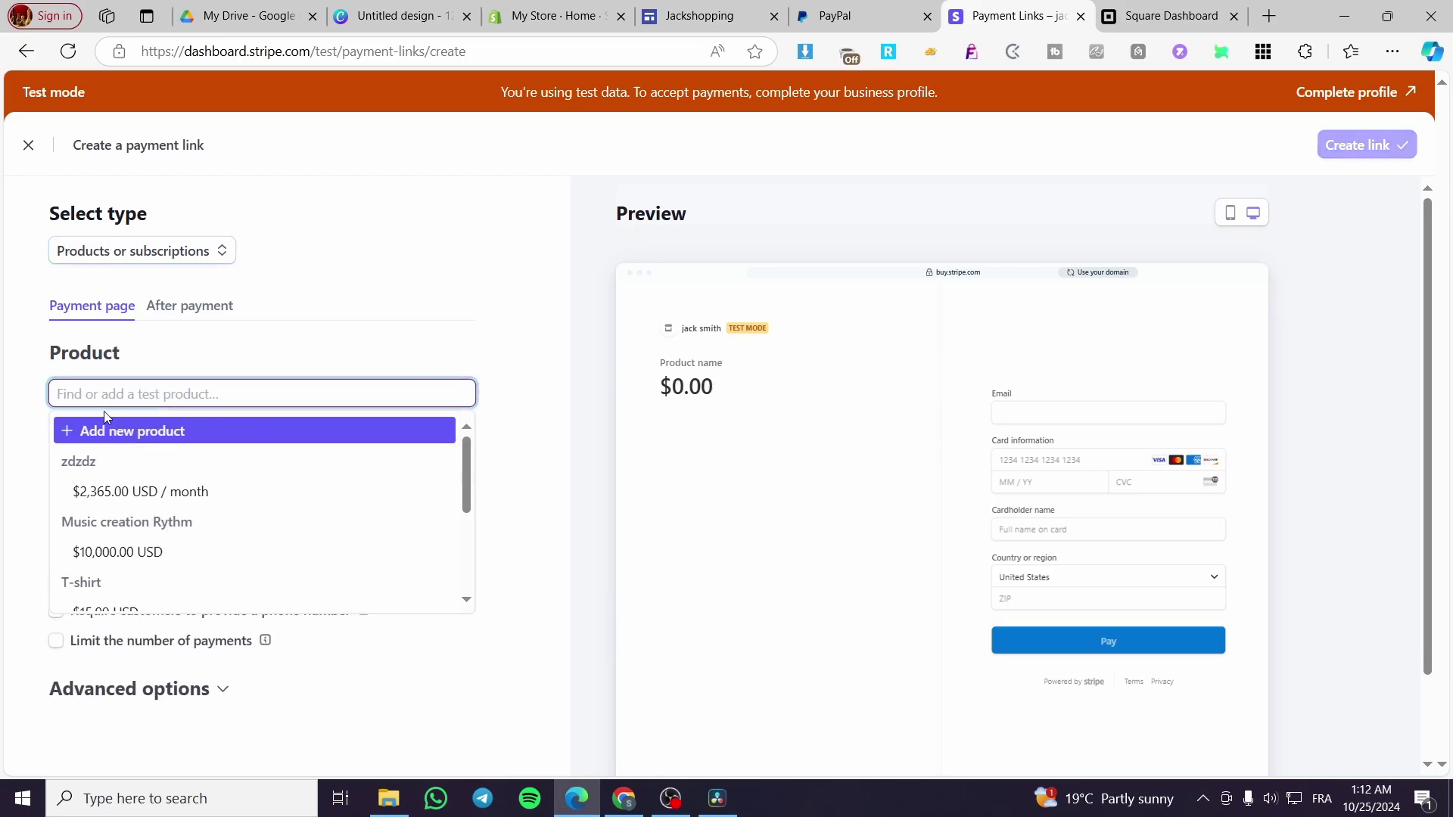
pyautogui.scroll(-5, 149, 557)
pyautogui.click(117, 472)
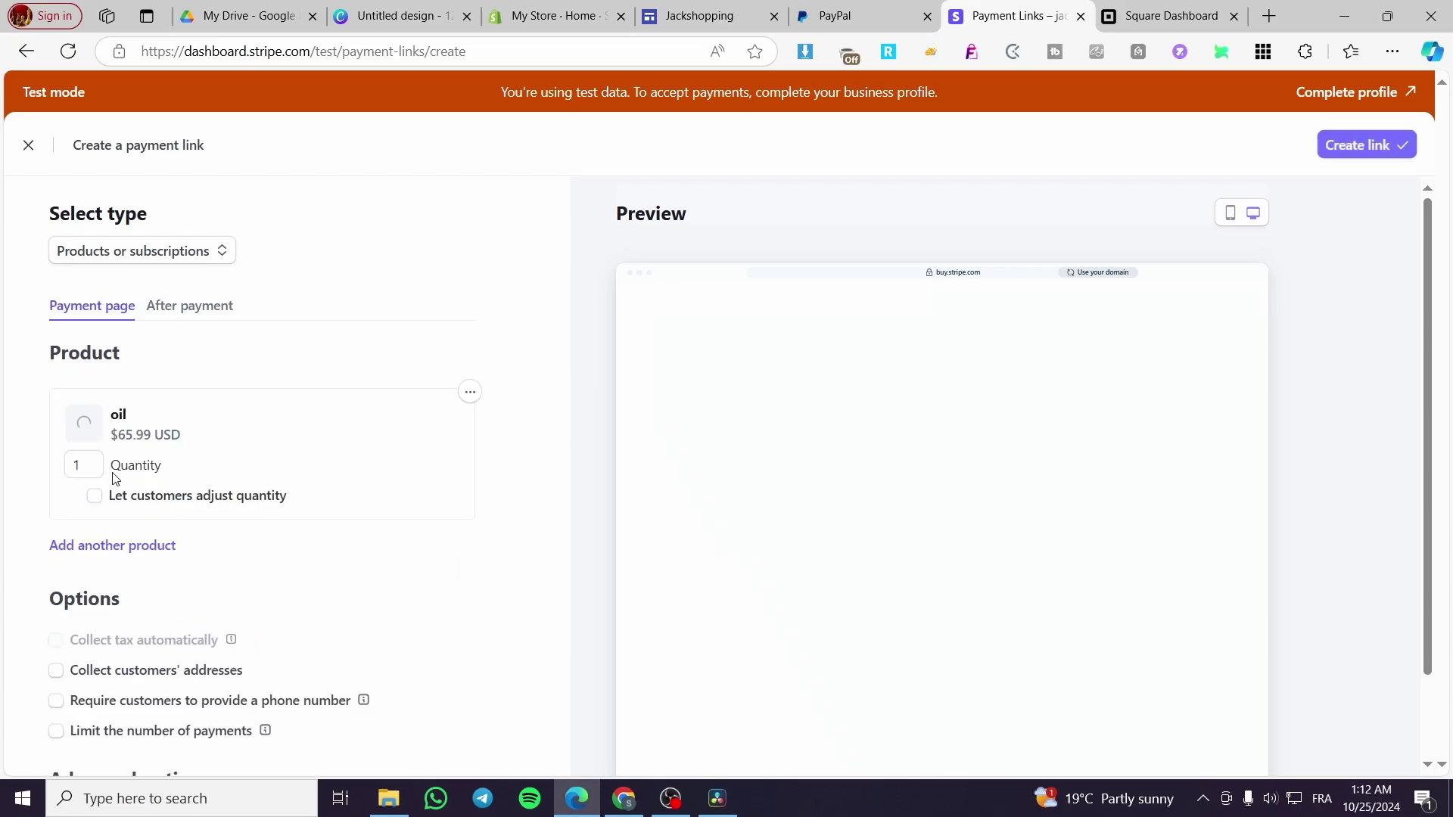
# Review the oil product's name, description, image, extra options and pricing, and cancel the edit.
pyautogui.click(469, 393)
pyautogui.click(467, 434)
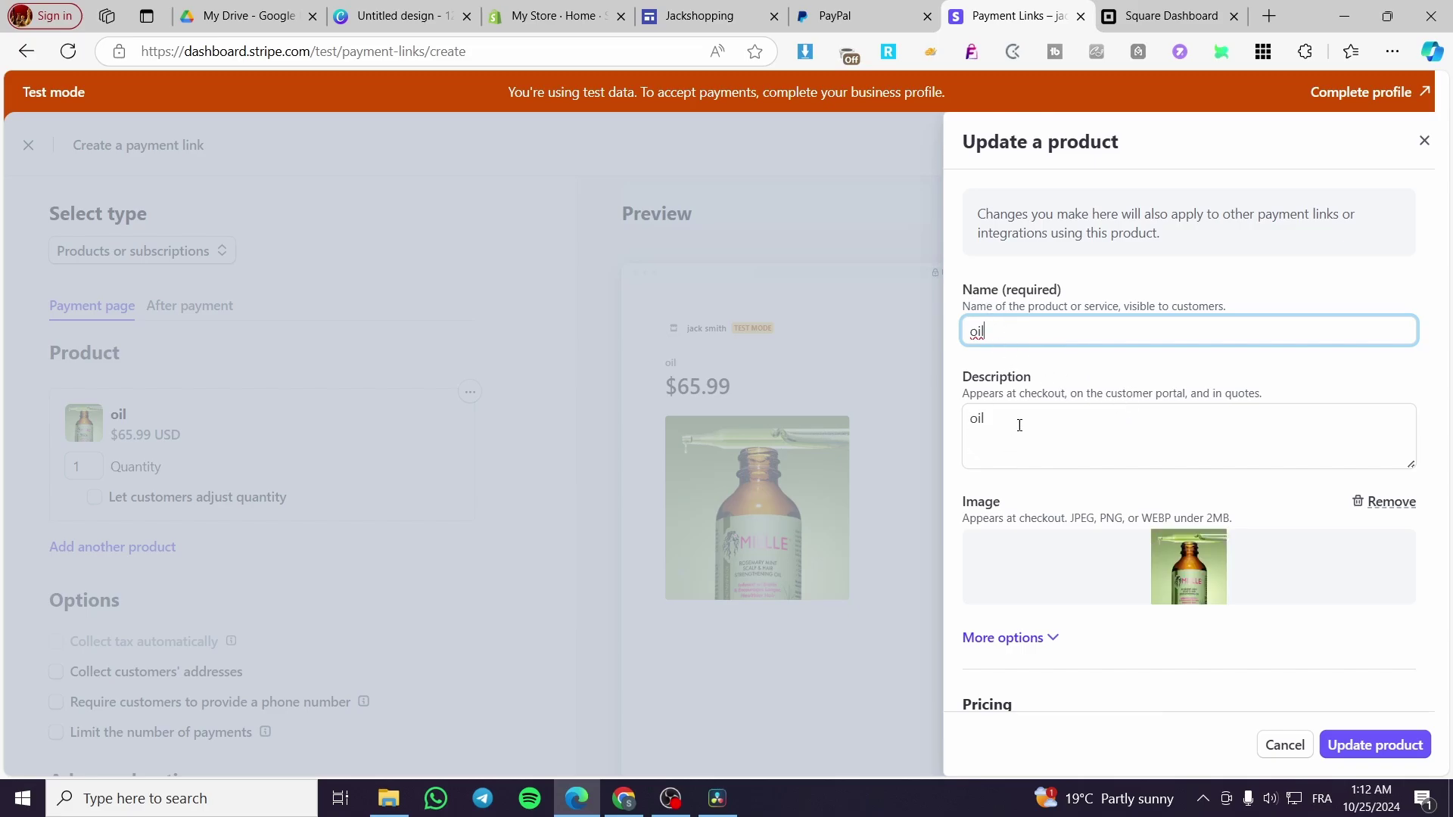
pyautogui.scroll(-1, 987, 381)
pyautogui.scroll(-1, 1058, 337)
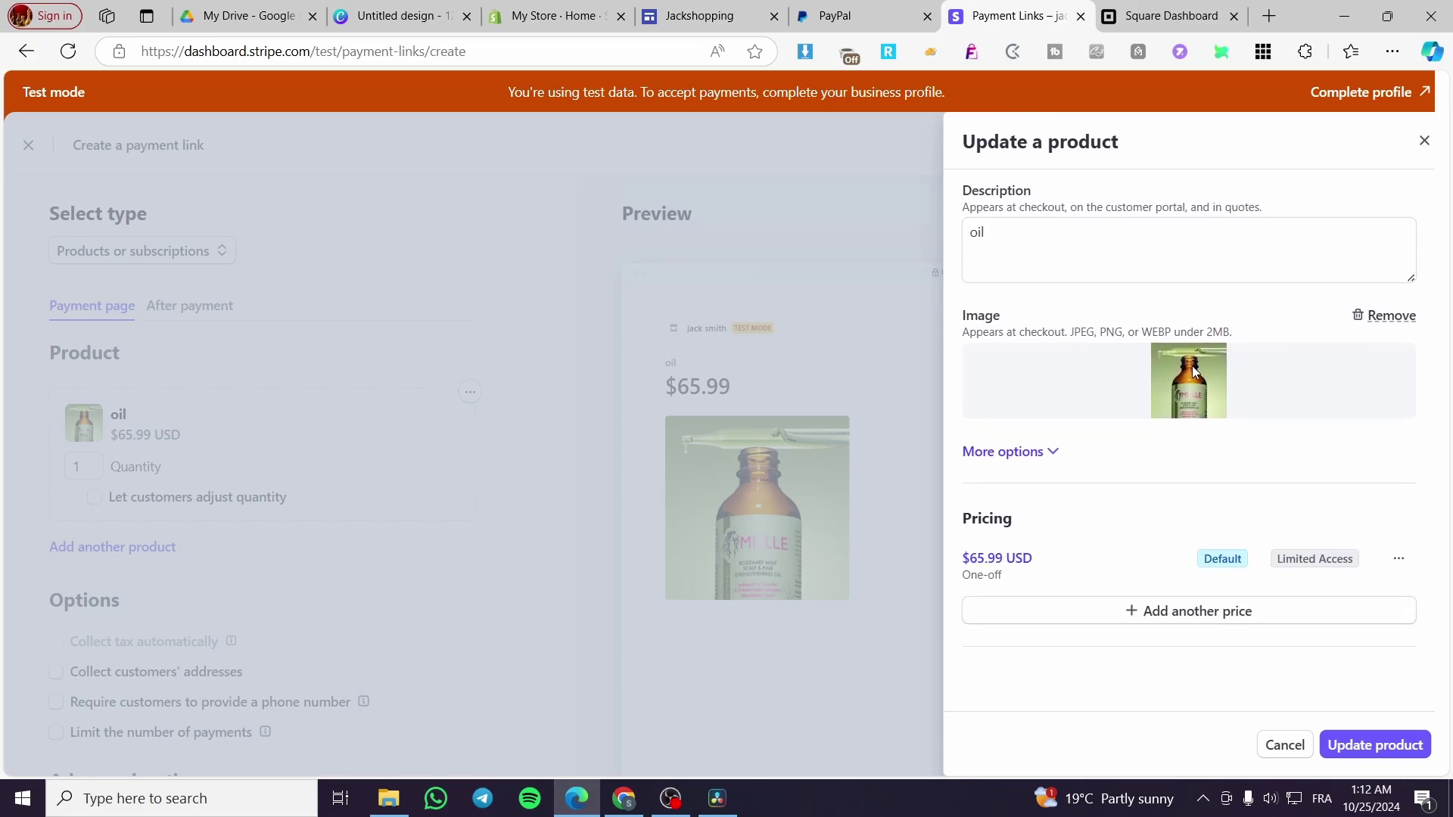
pyautogui.click(1014, 452)
pyautogui.click(1050, 458)
pyautogui.rightClick(1294, 748)
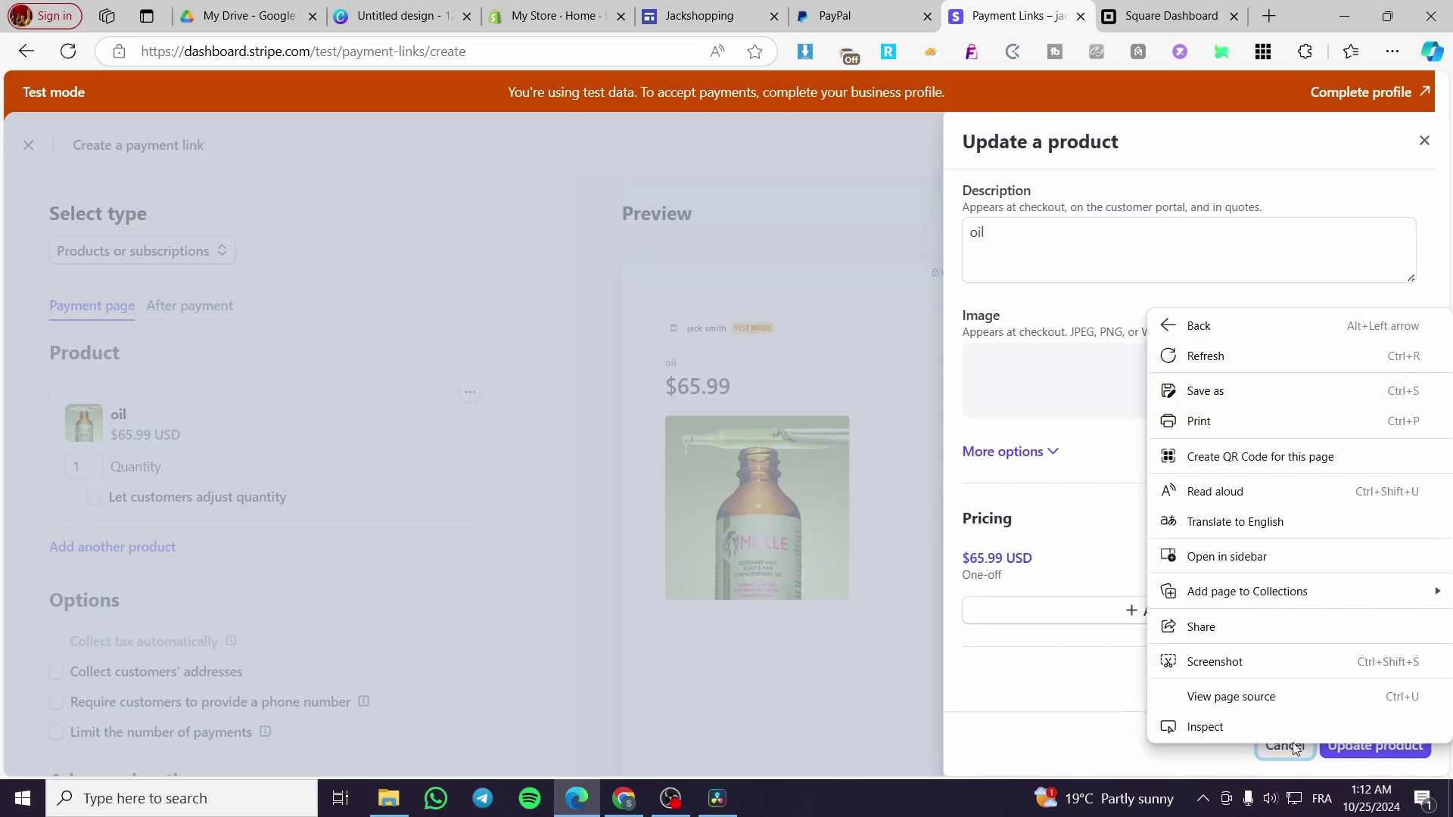
pyautogui.click(1176, 757)
pyautogui.click(1279, 746)
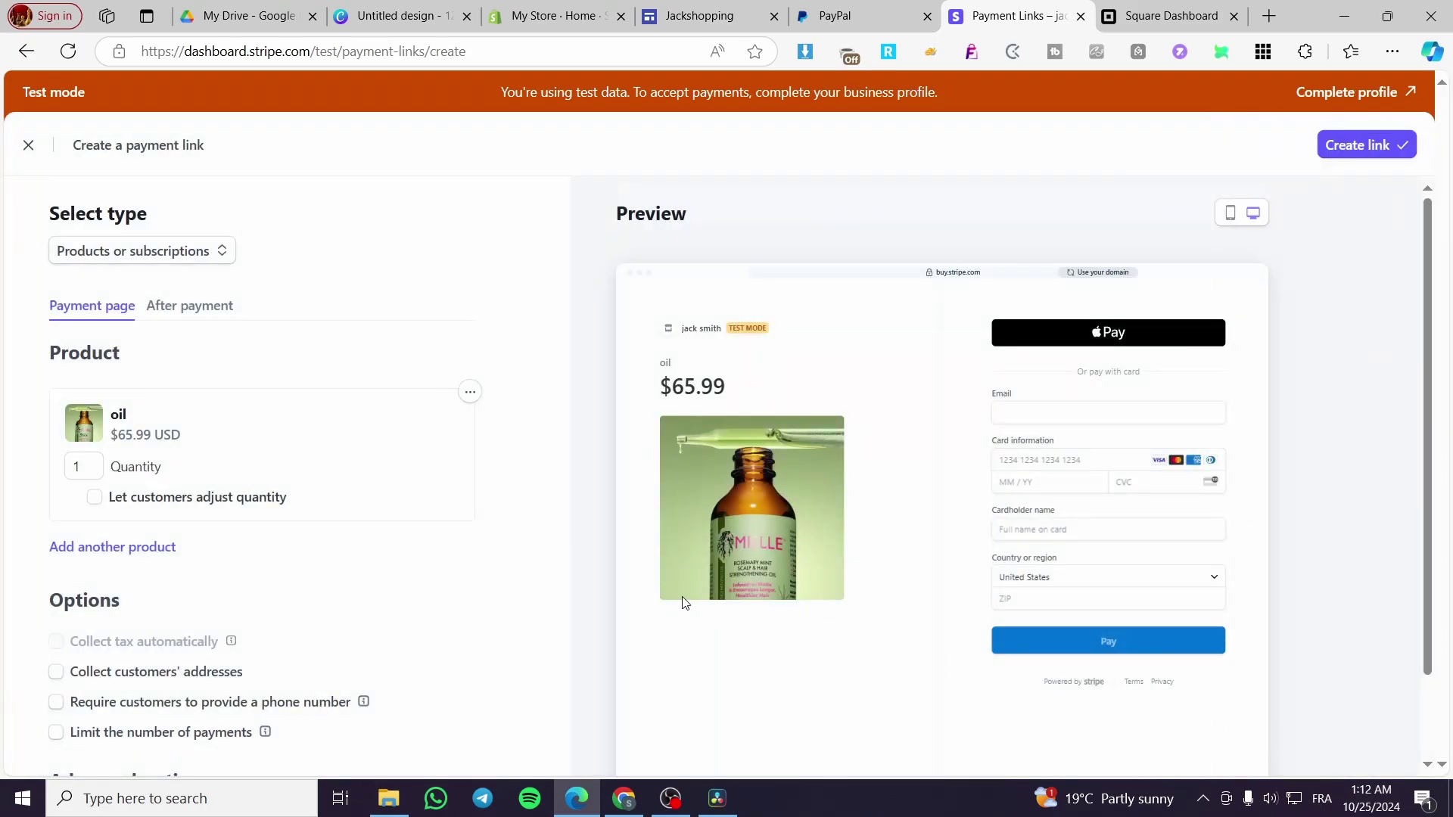
# Review the payment link's optional and advanced settings below the oil product.
pyautogui.scroll(-2, 451, 548)
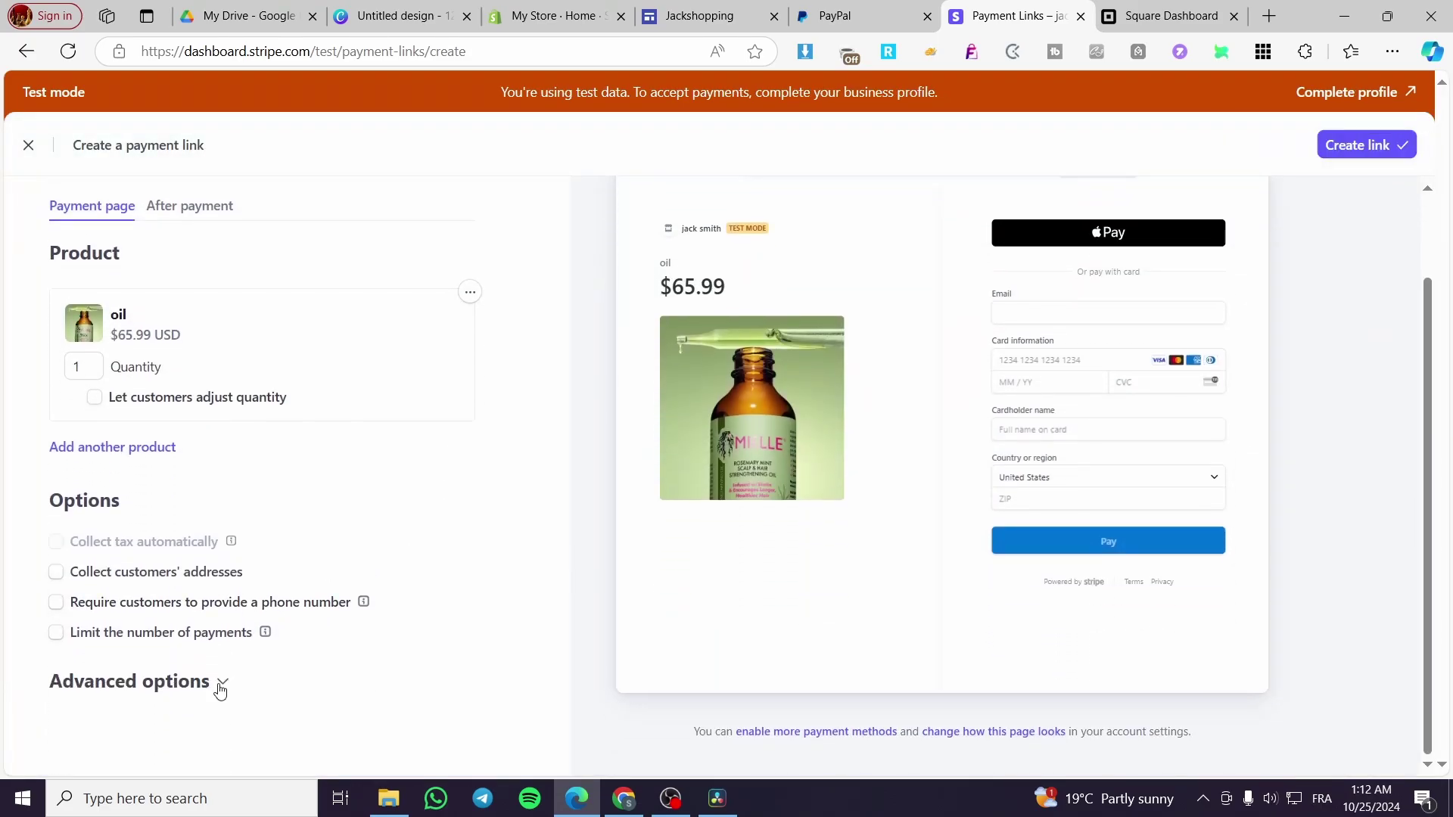
pyautogui.click(220, 685)
pyautogui.scroll(-3, 280, 681)
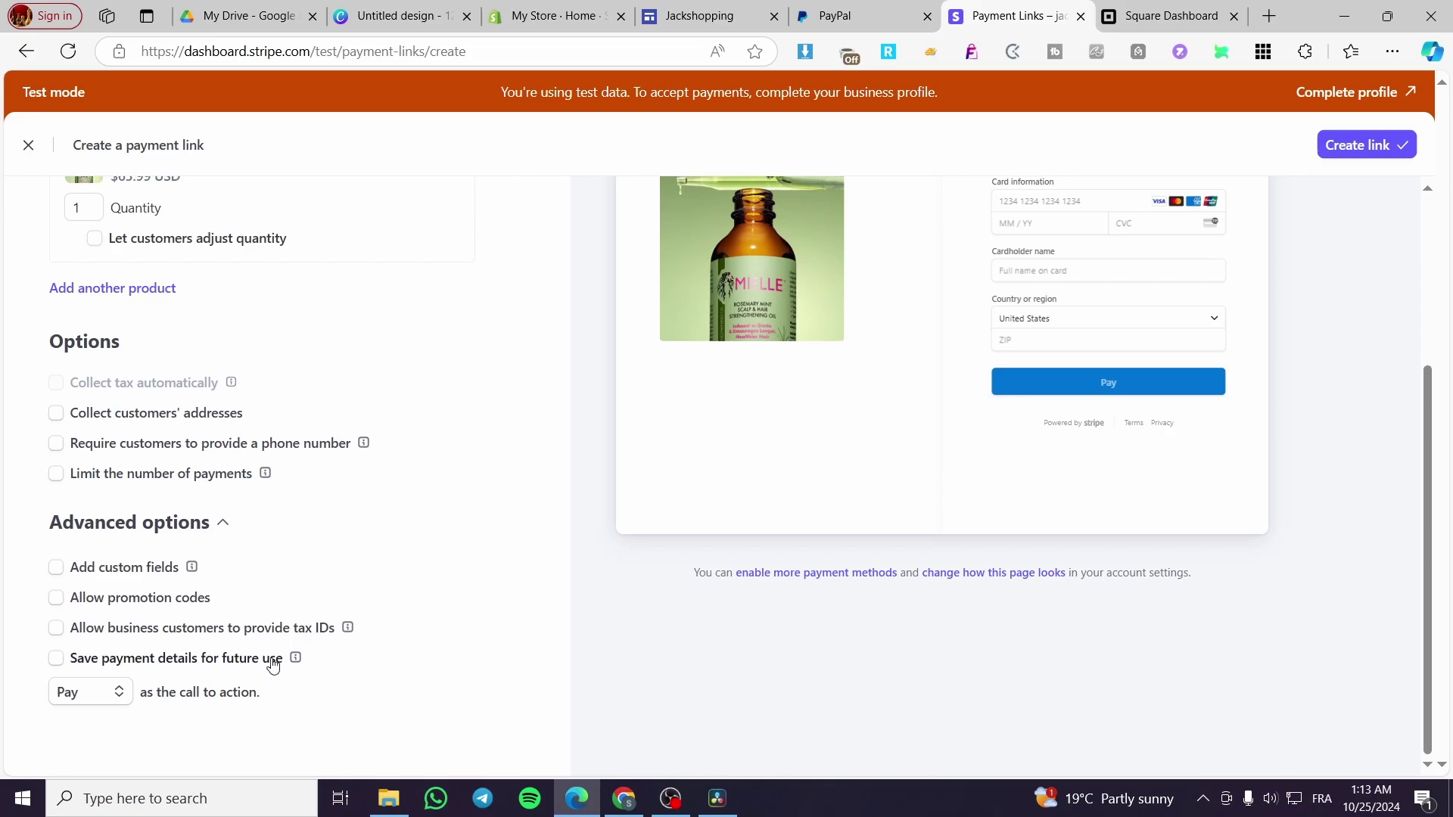
pyautogui.scroll(5, 810, 437)
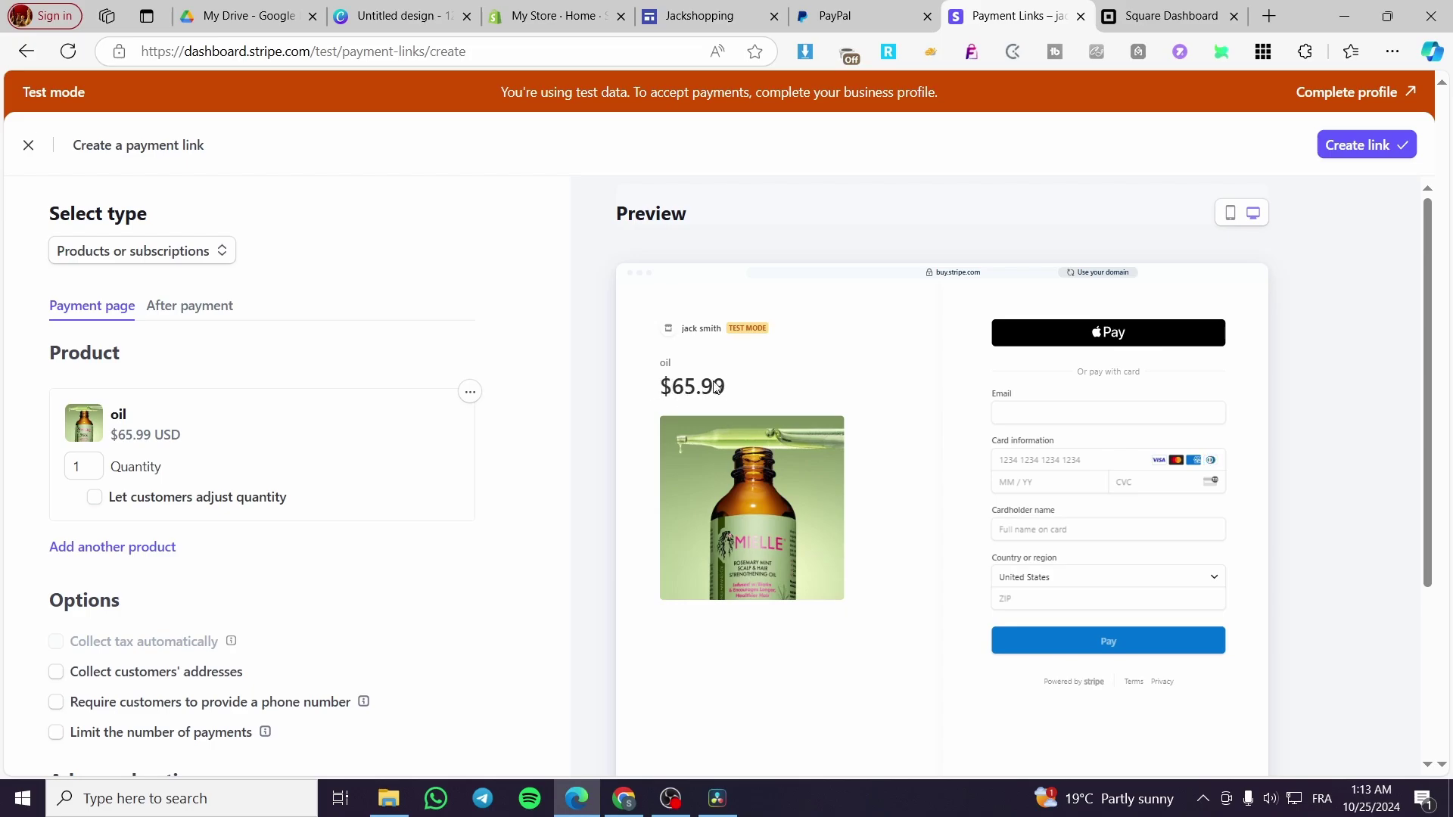
# Update the oil product's description to "oil ($65.99+$20Shipping)".
pyautogui.click(469, 392)
pyautogui.click(428, 437)
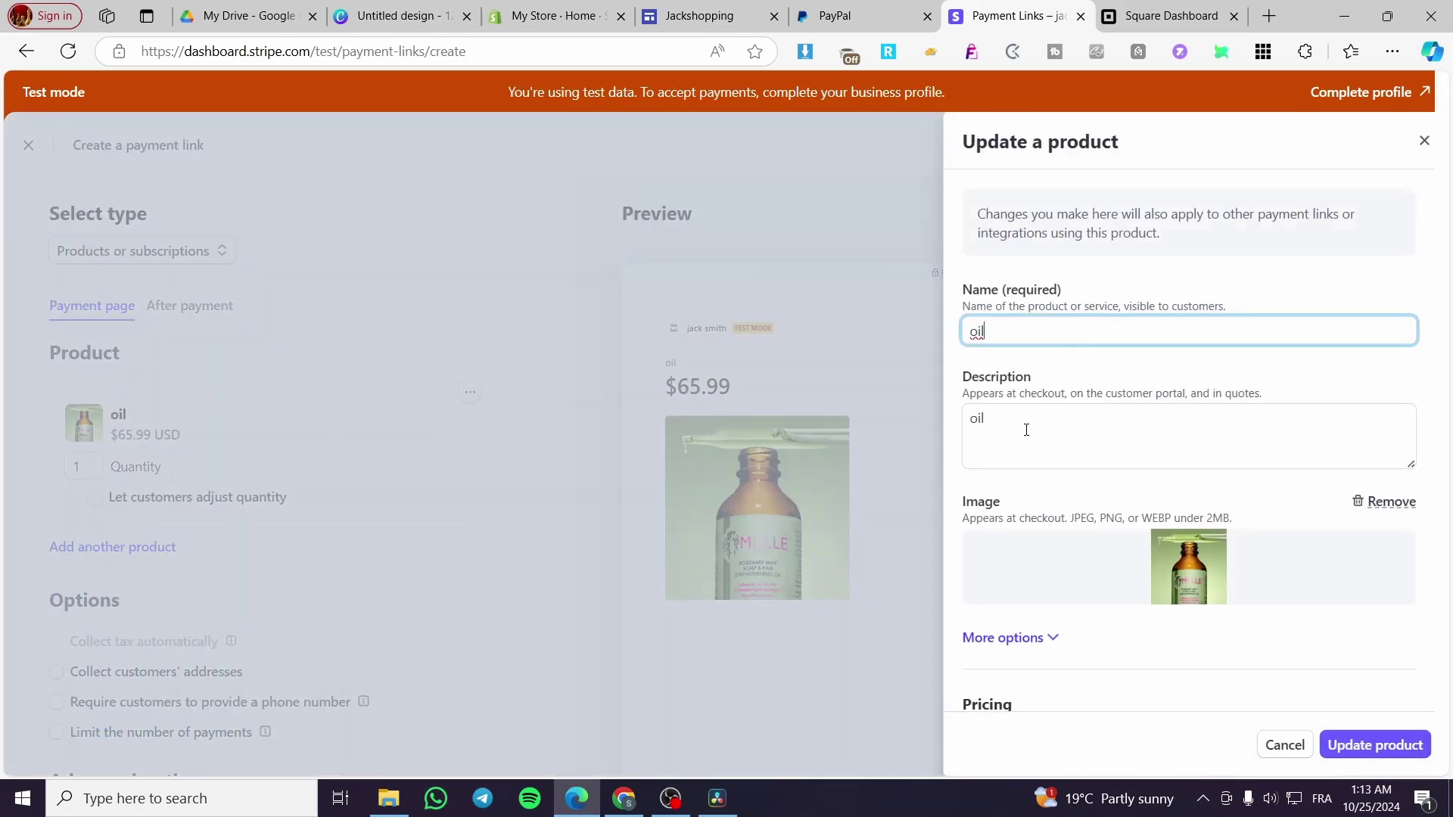
pyautogui.click(1026, 429)
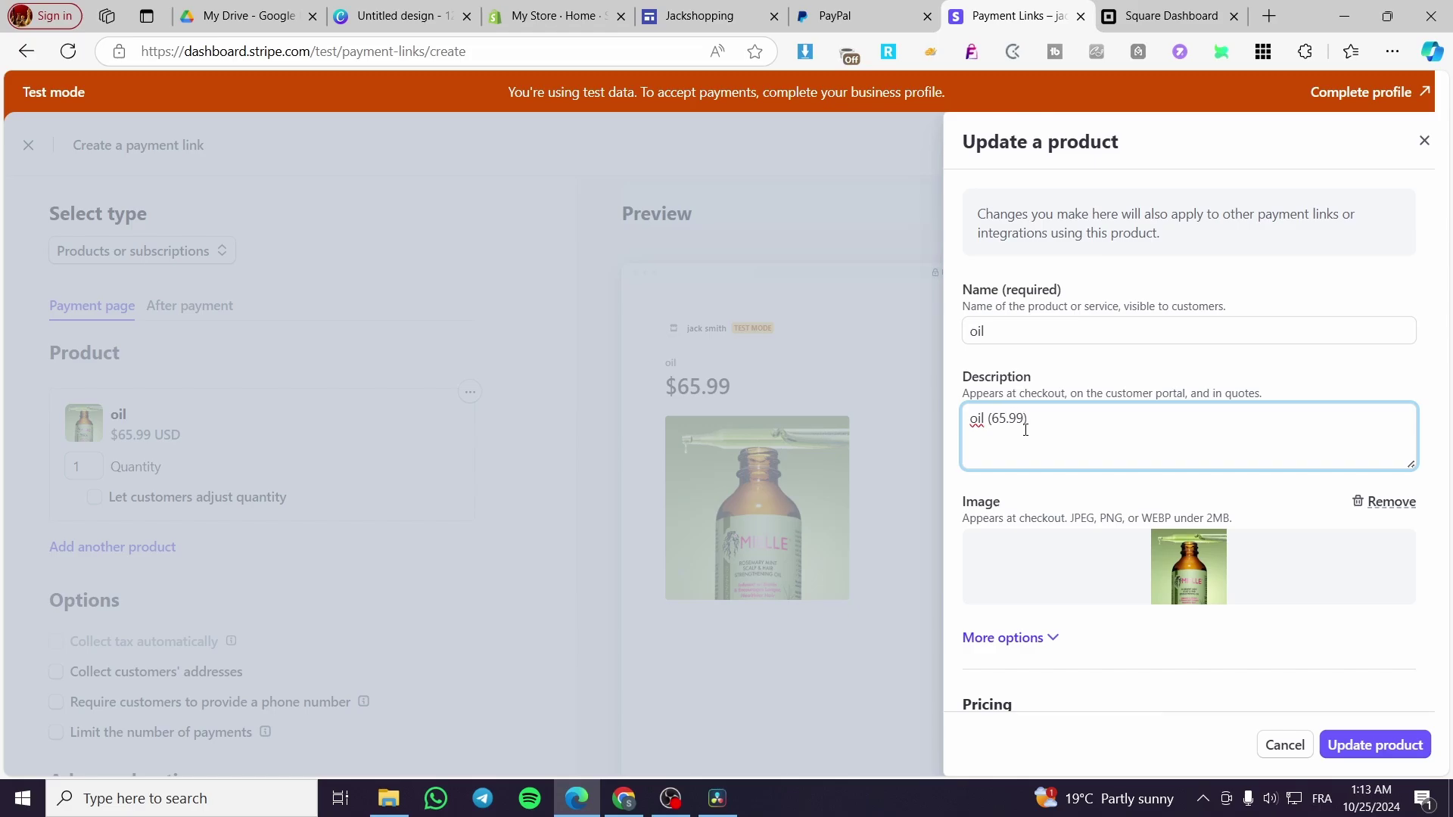
pyautogui.write('£')
pyautogui.write('$')
pyautogui.click(1376, 745)
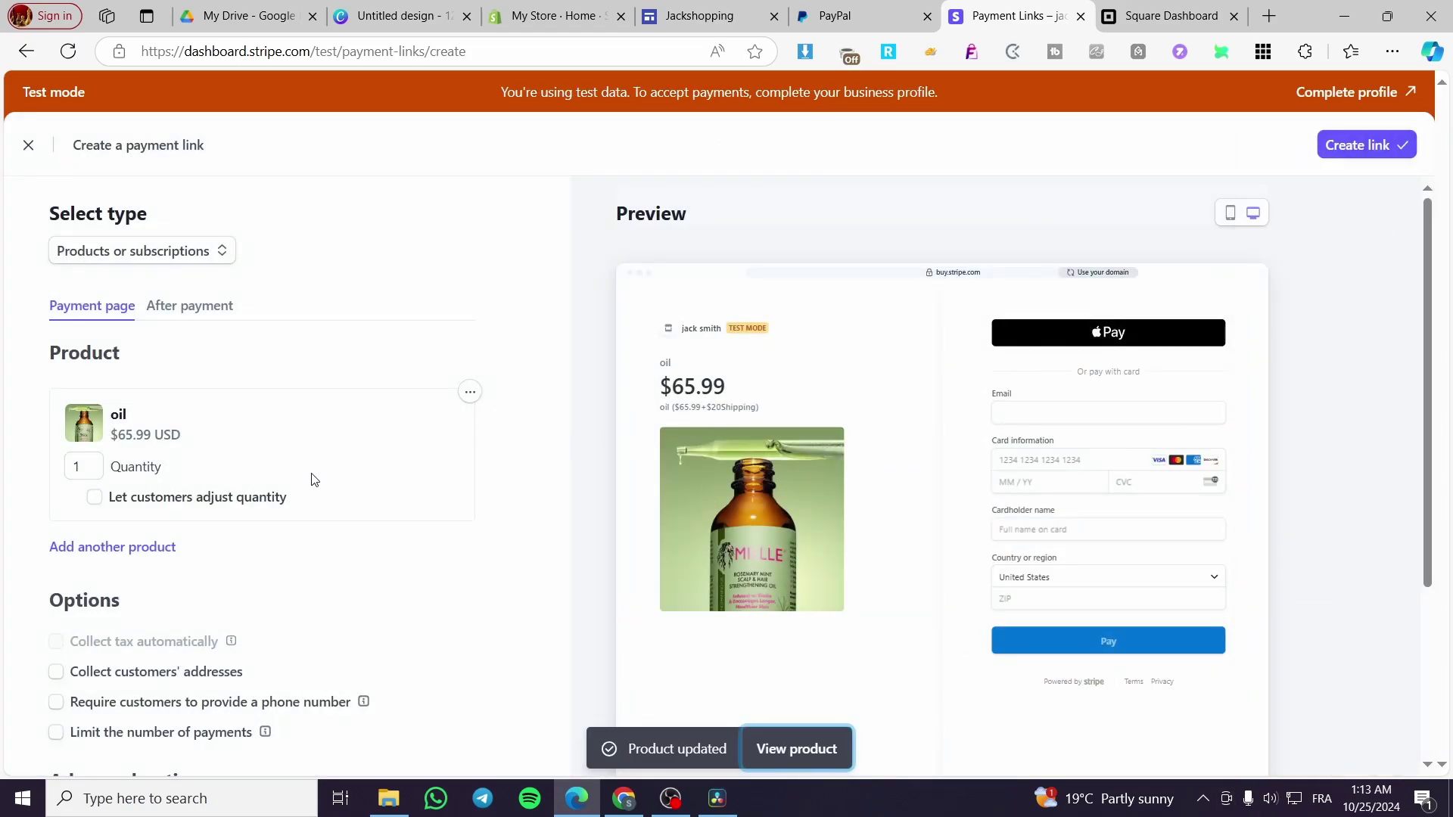
# Examine the price settings of the oil product and leave the price and product editors.
pyautogui.click(470, 391)
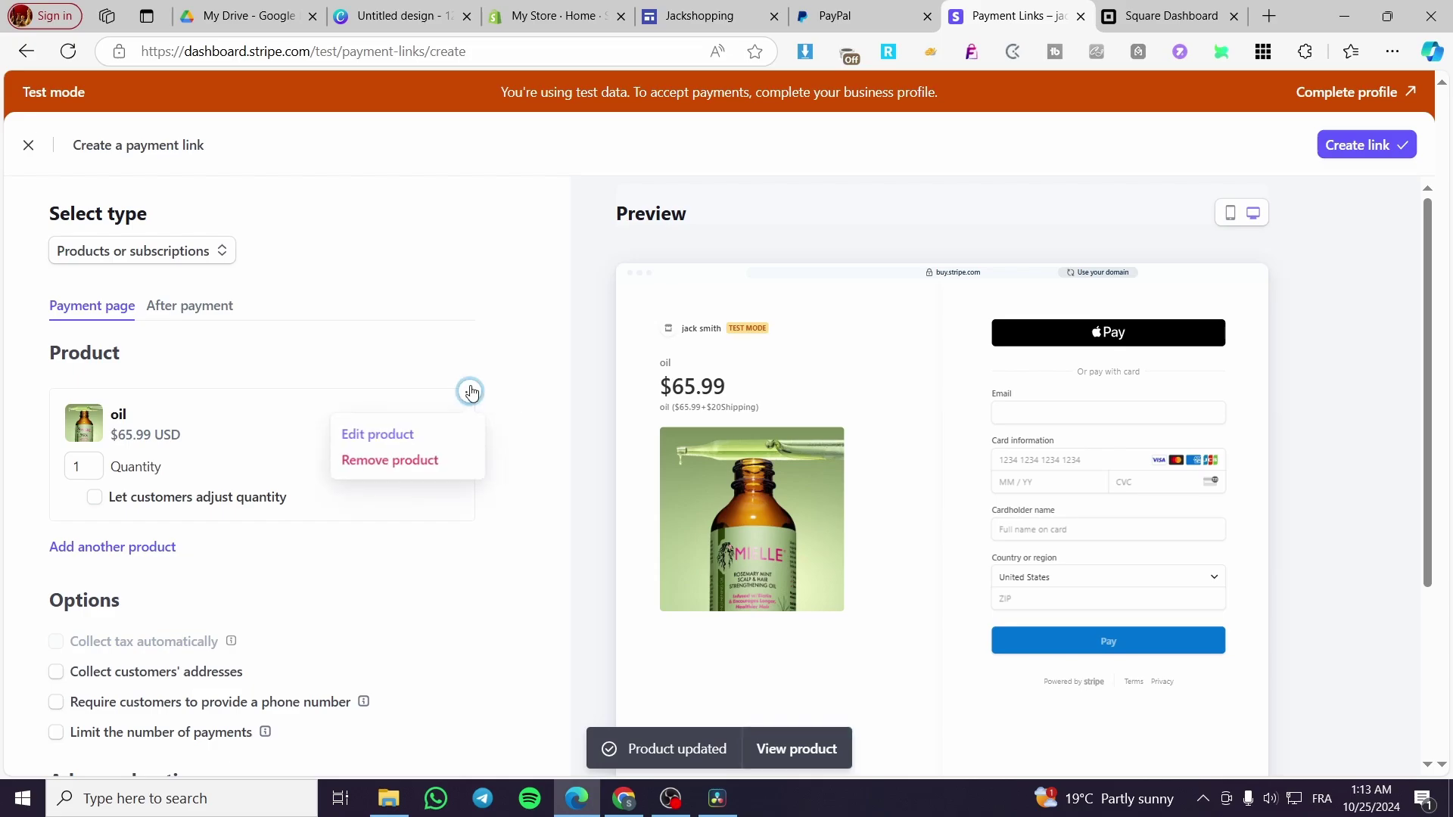
pyautogui.click(418, 436)
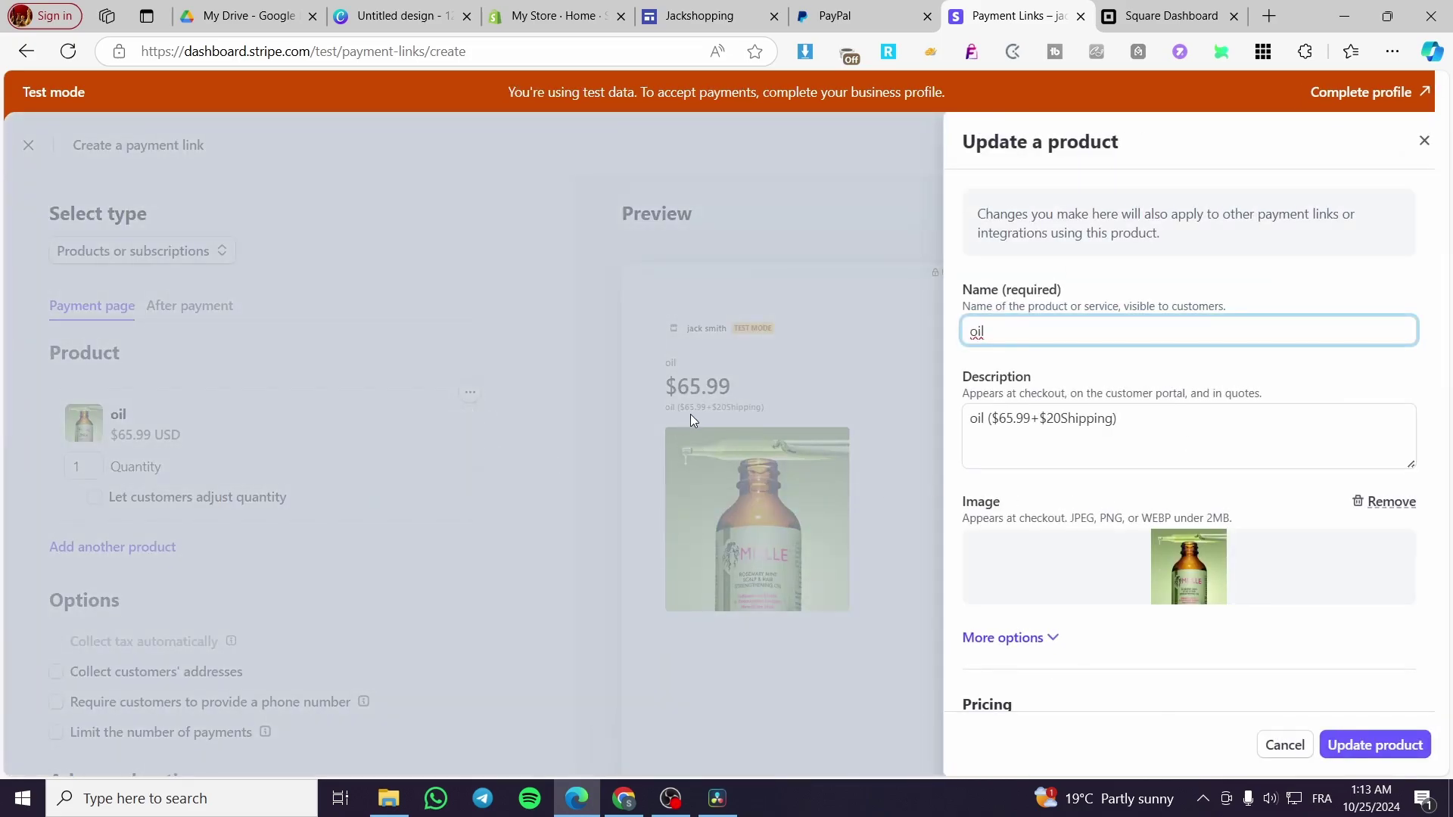
pyautogui.scroll(-3, 1211, 491)
pyautogui.moveTo(1335, 553)
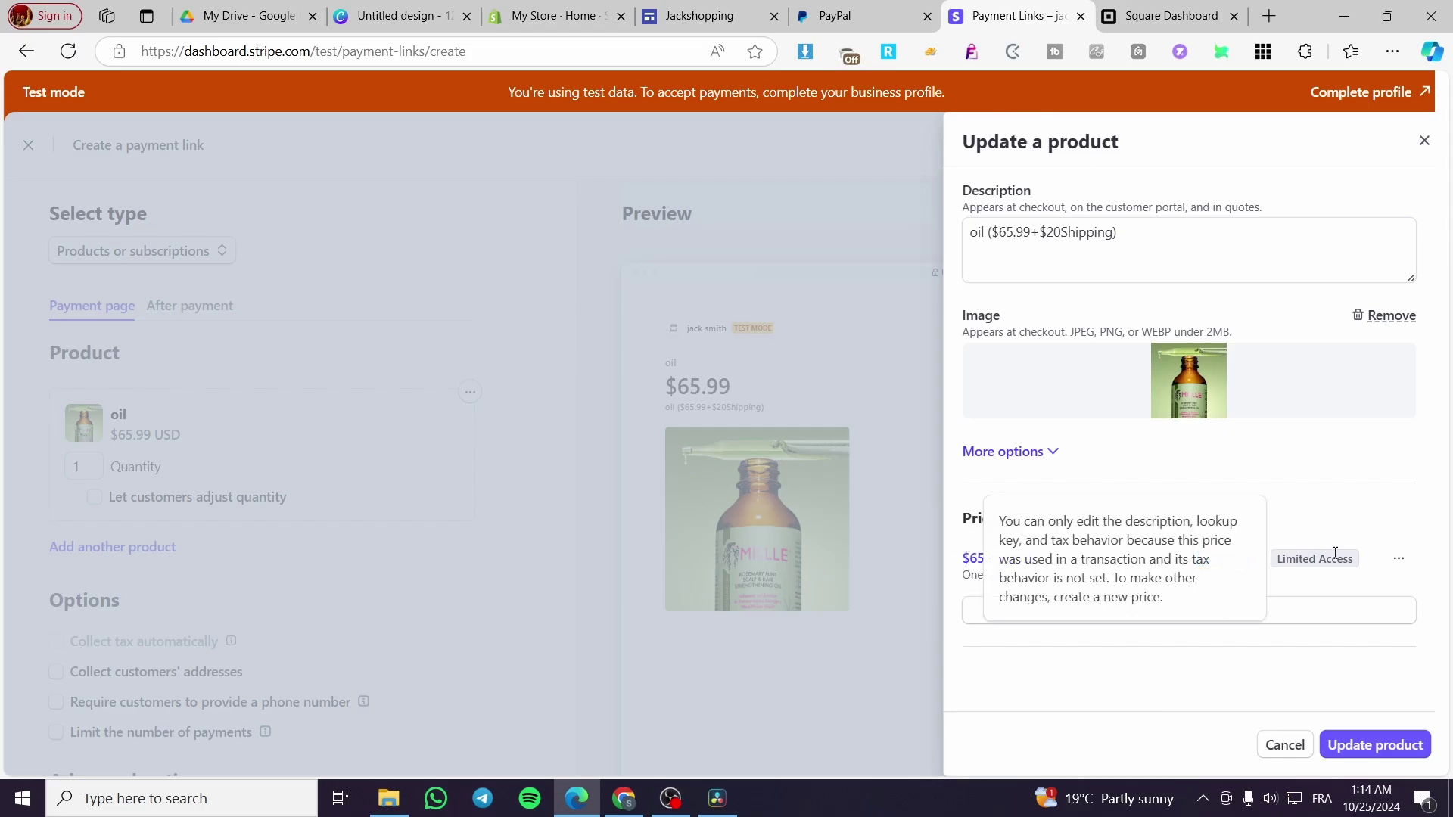
pyautogui.click(1398, 559)
pyautogui.click(1376, 601)
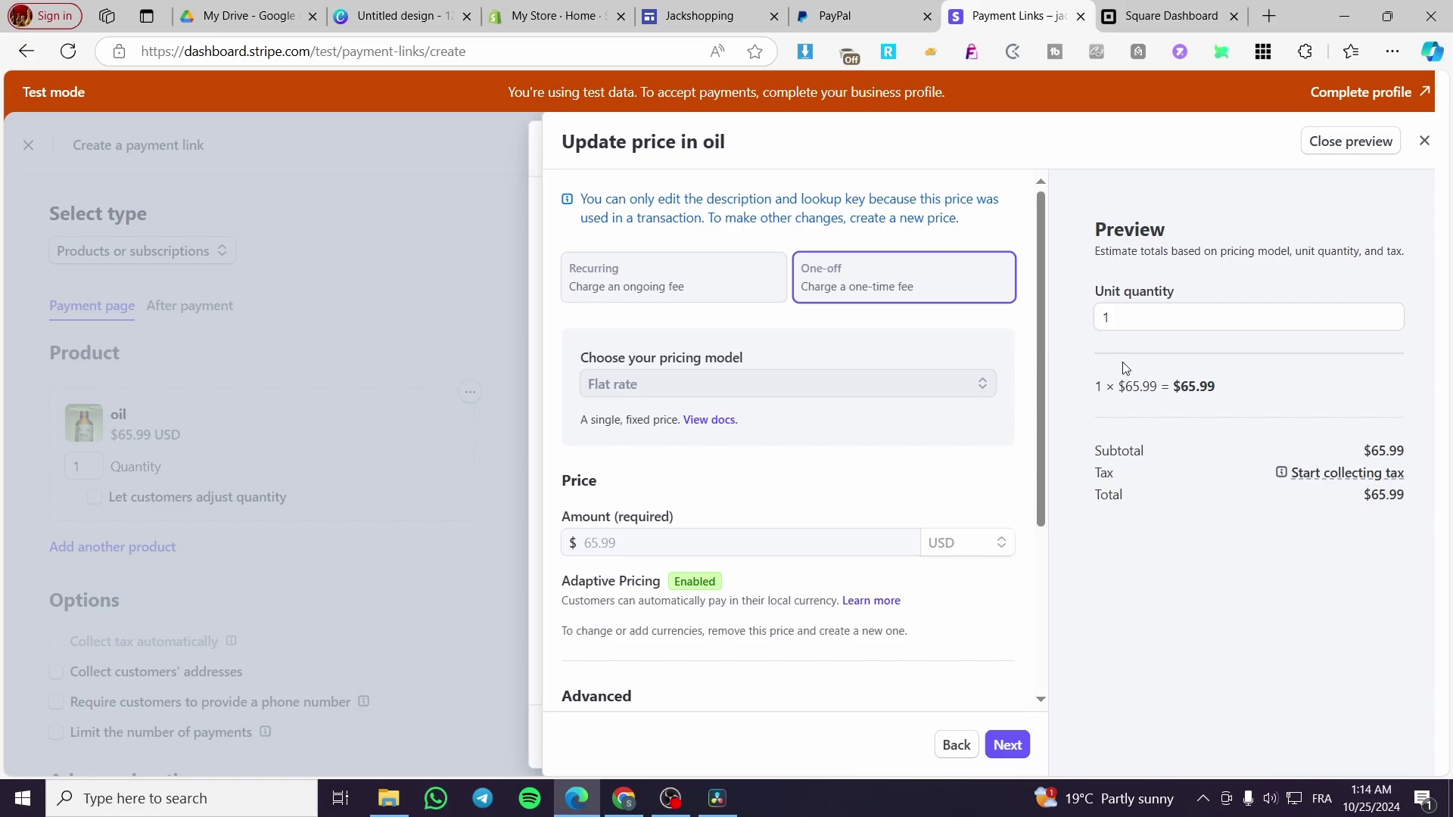
pyautogui.scroll(-3, 817, 579)
pyautogui.scroll(1, 642, 359)
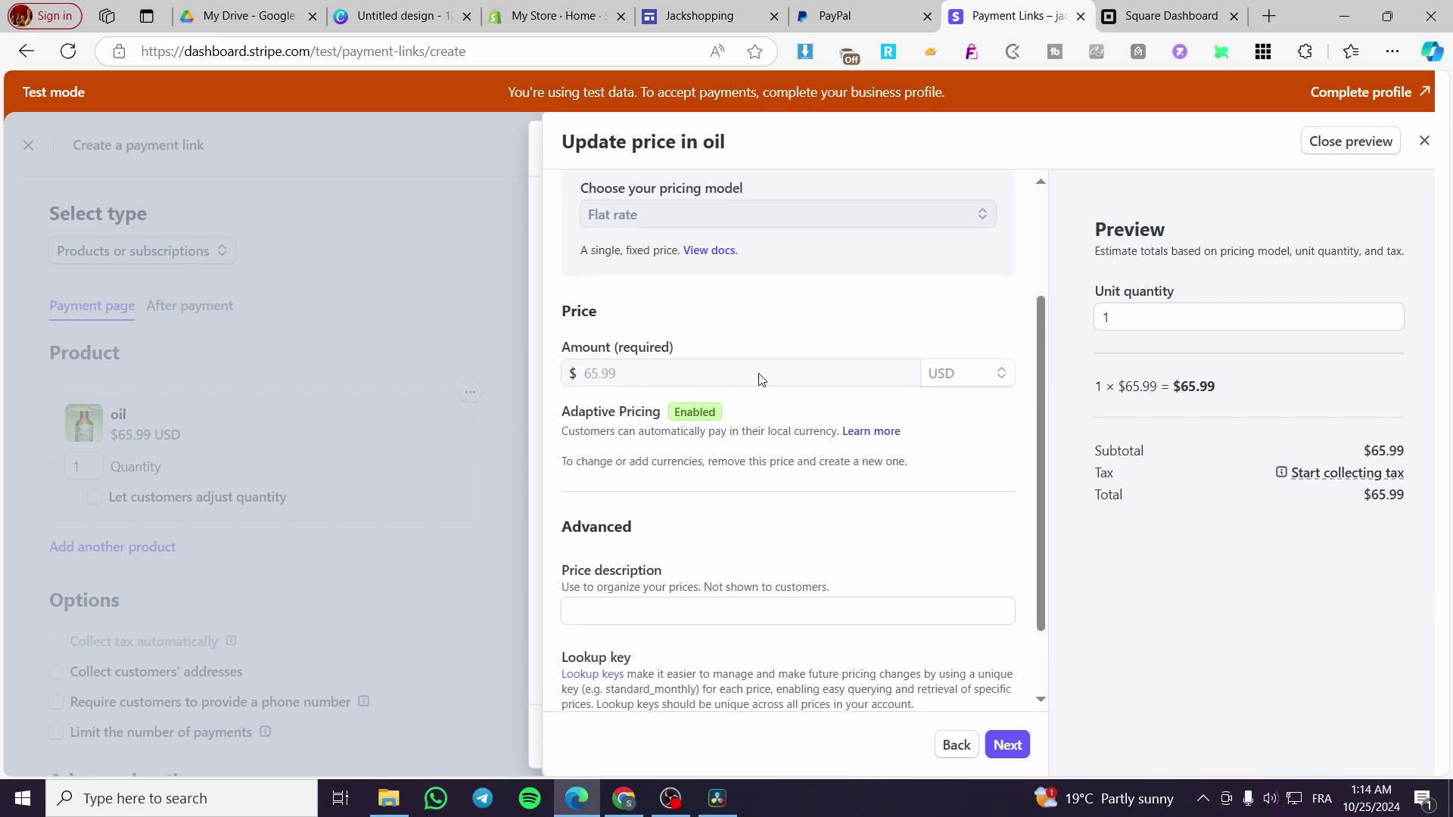
pyautogui.click(957, 745)
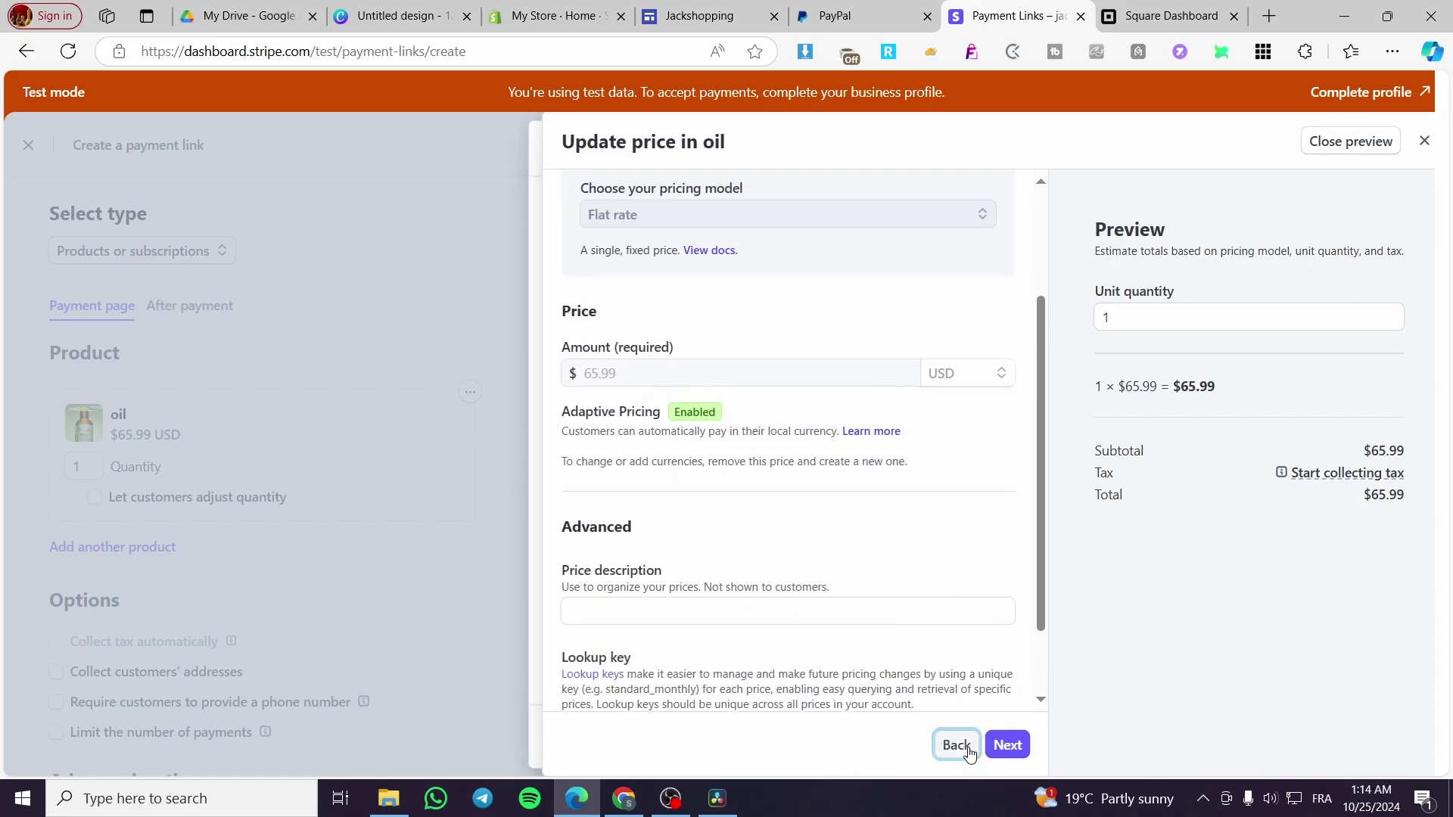
pyautogui.click(1423, 141)
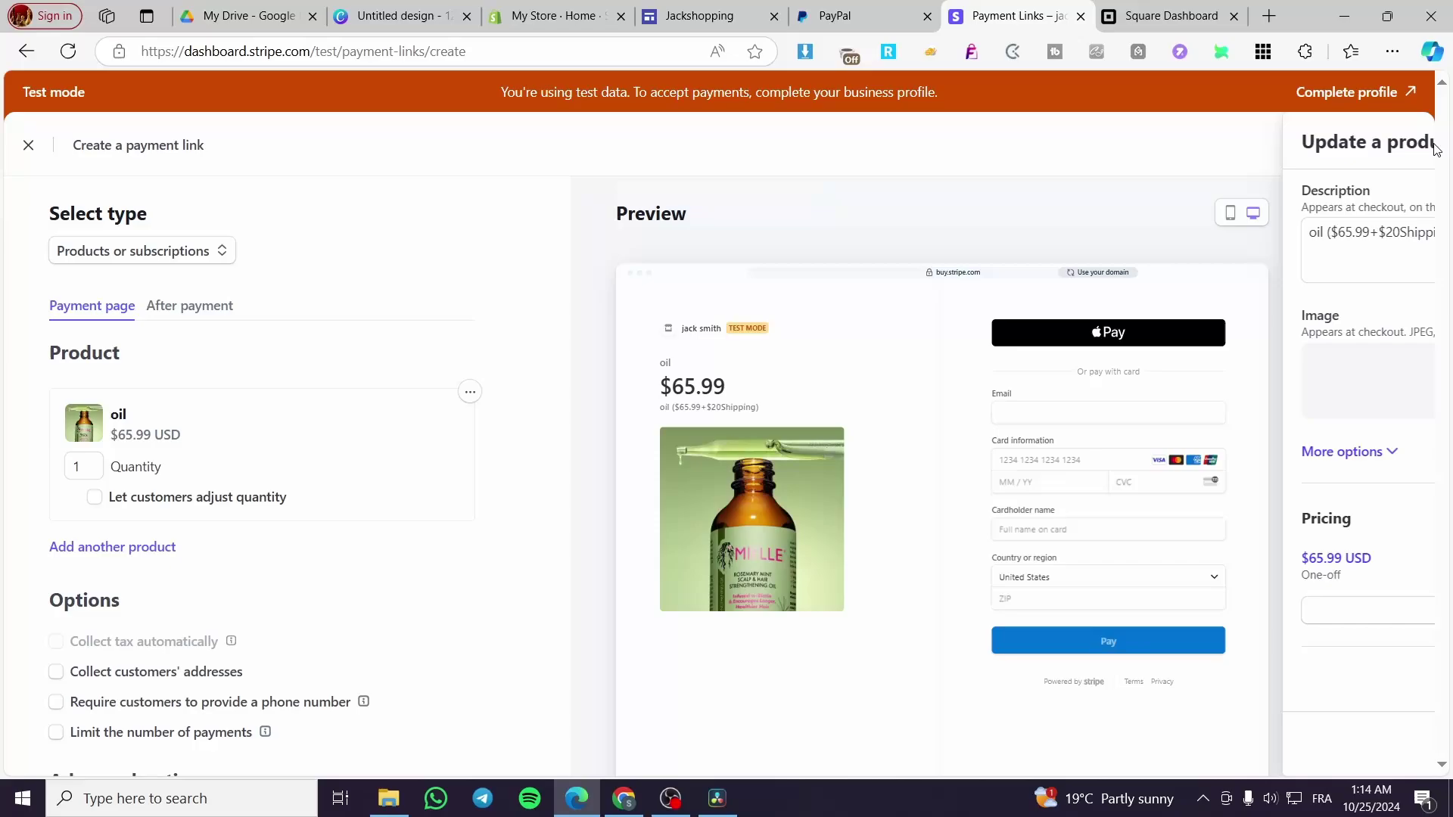
# Switch to the Square dashboard, look through its payment features and open its Payment Links page.
pyautogui.click(1171, 15)
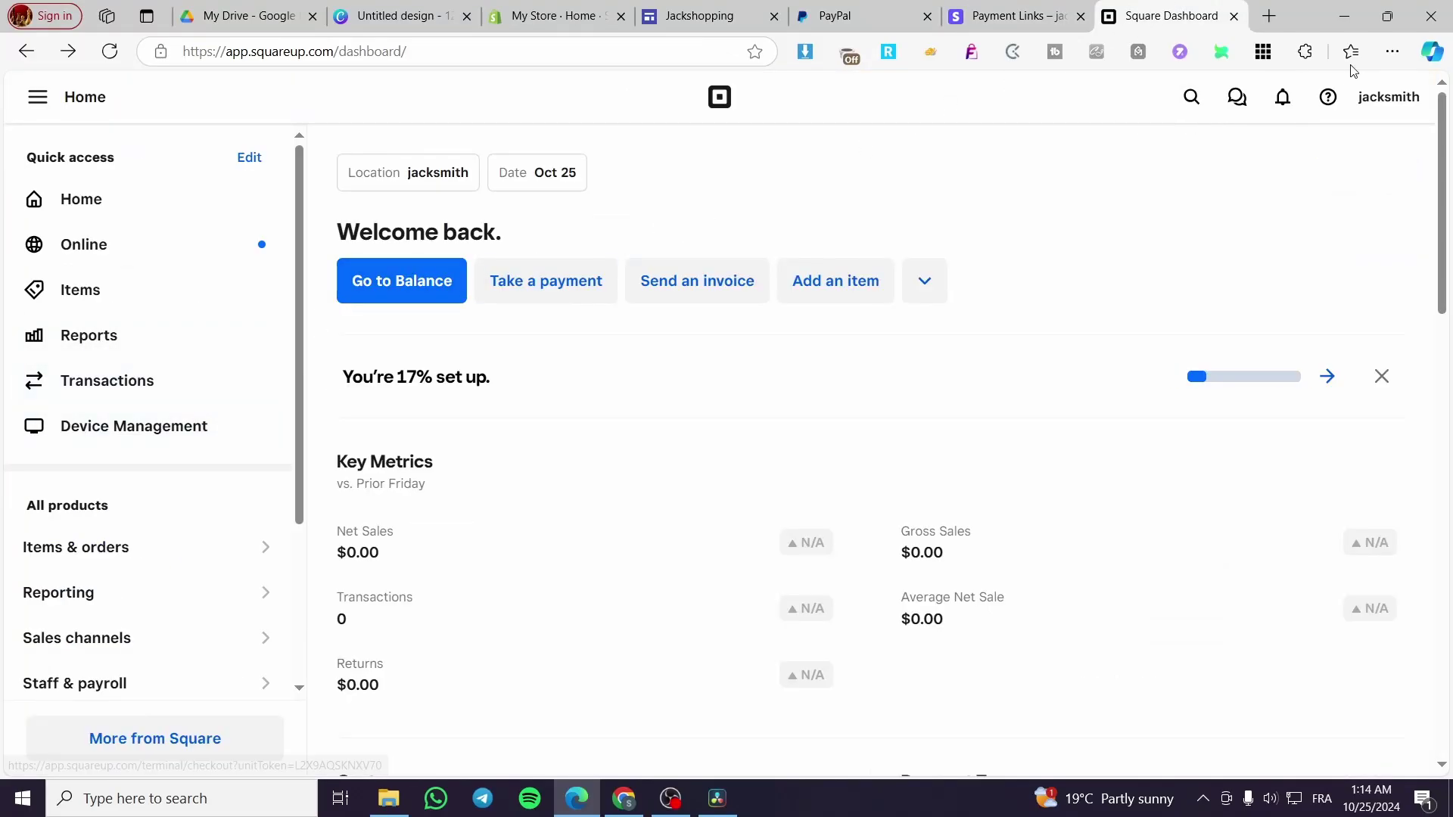
pyautogui.scroll(-3, 525, 360)
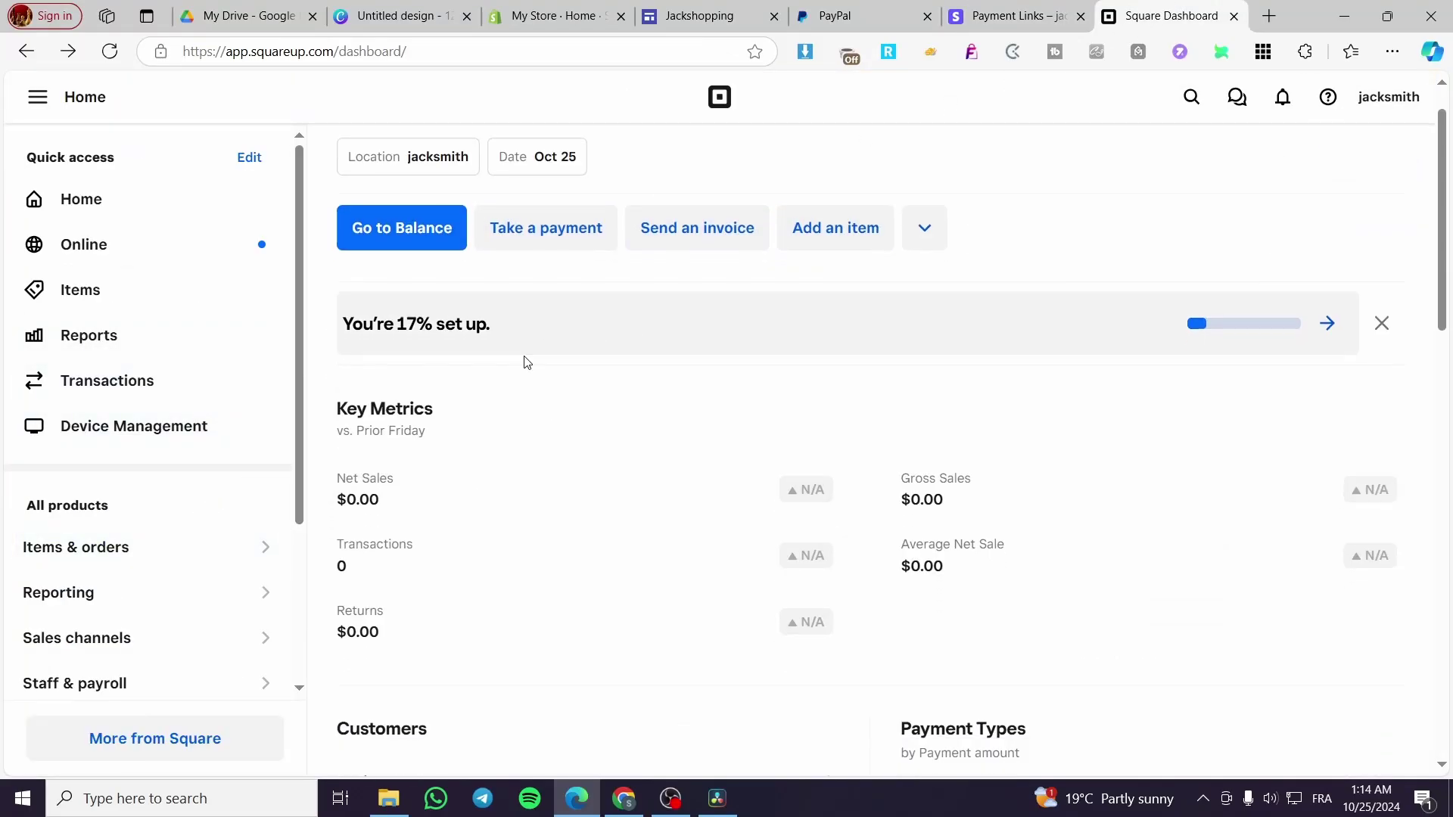
pyautogui.scroll(-1, 215, 509)
pyautogui.scroll(-2, 215, 509)
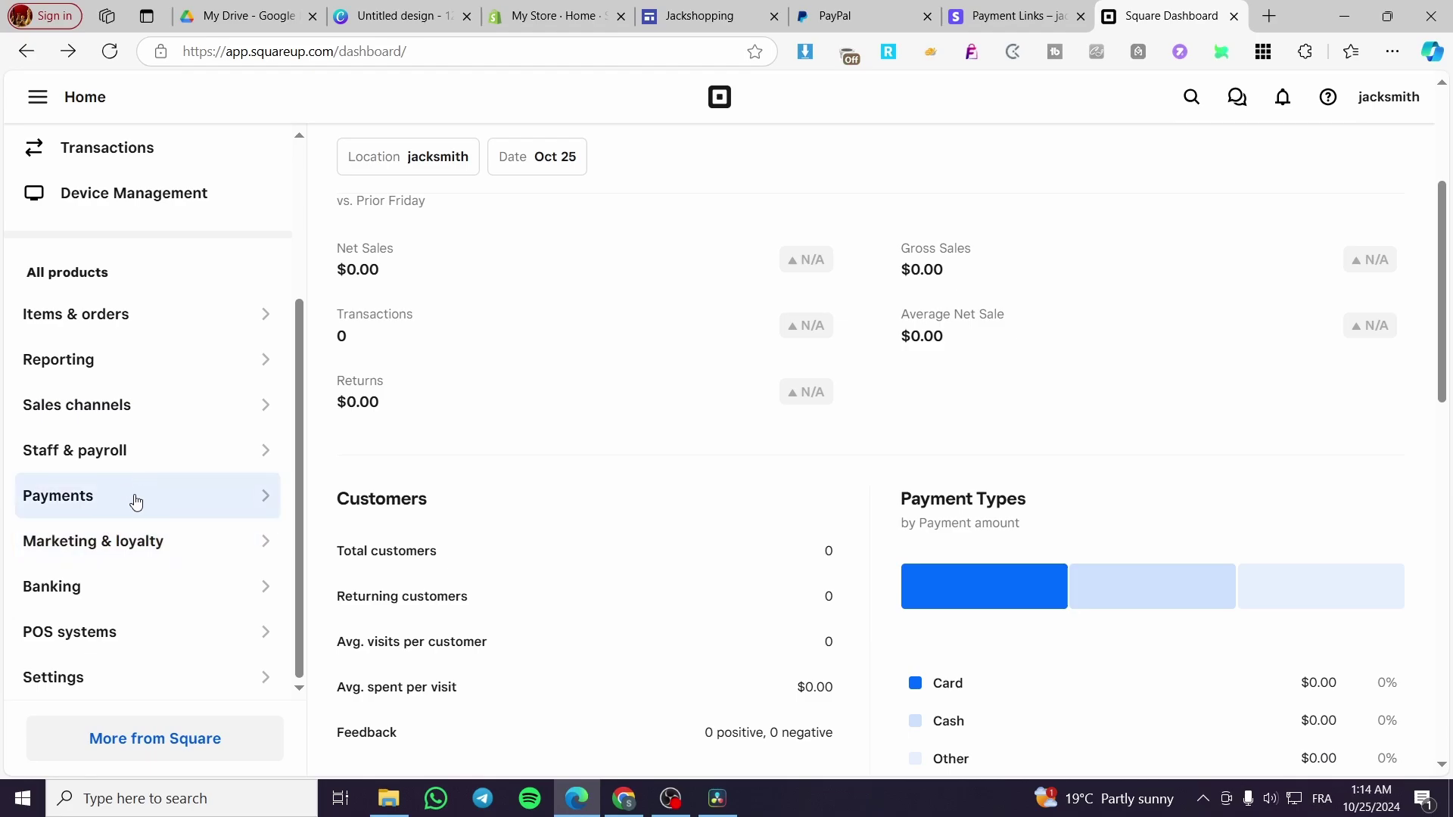
pyautogui.click(134, 500)
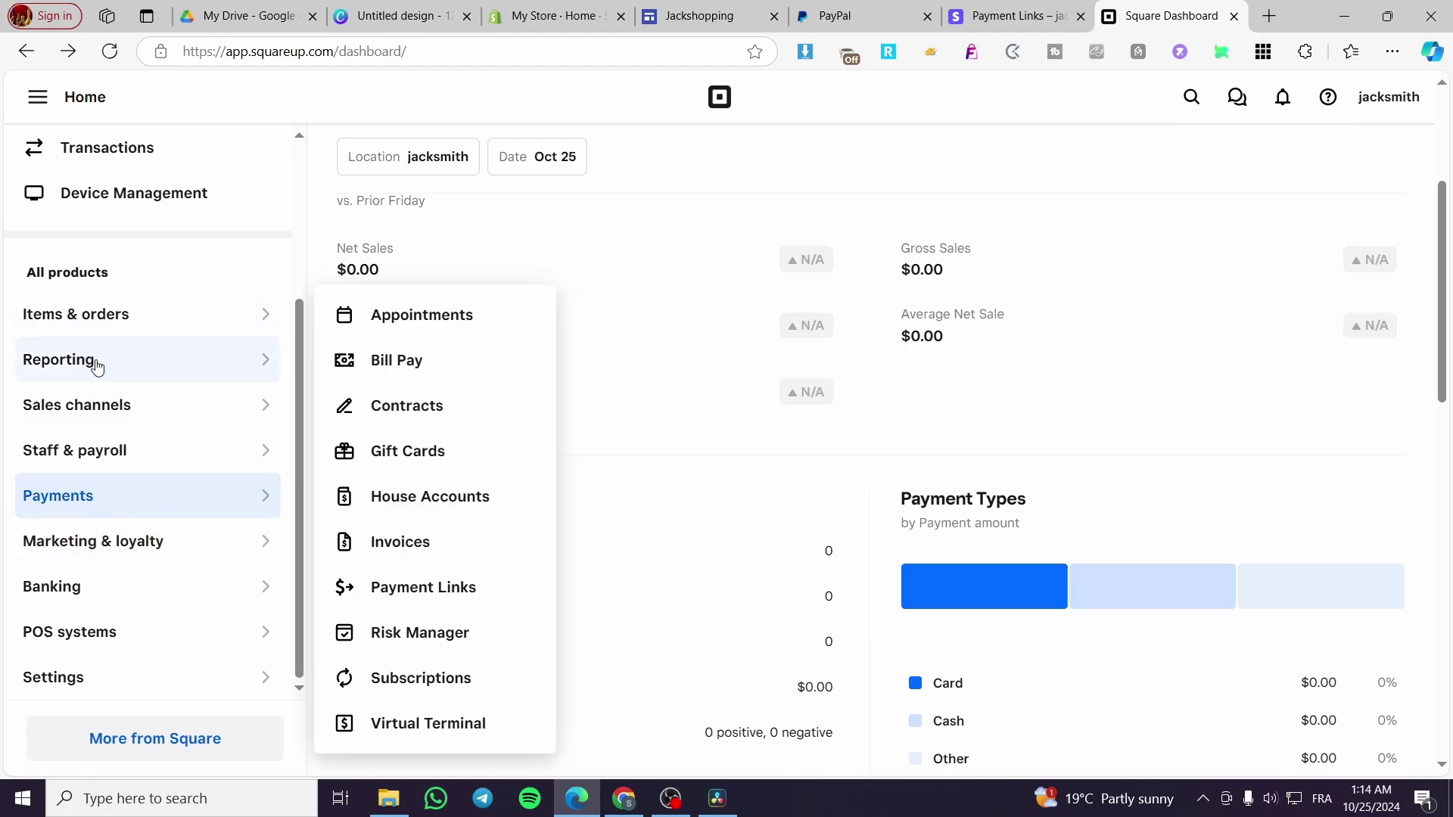
pyautogui.scroll(4, 76, 356)
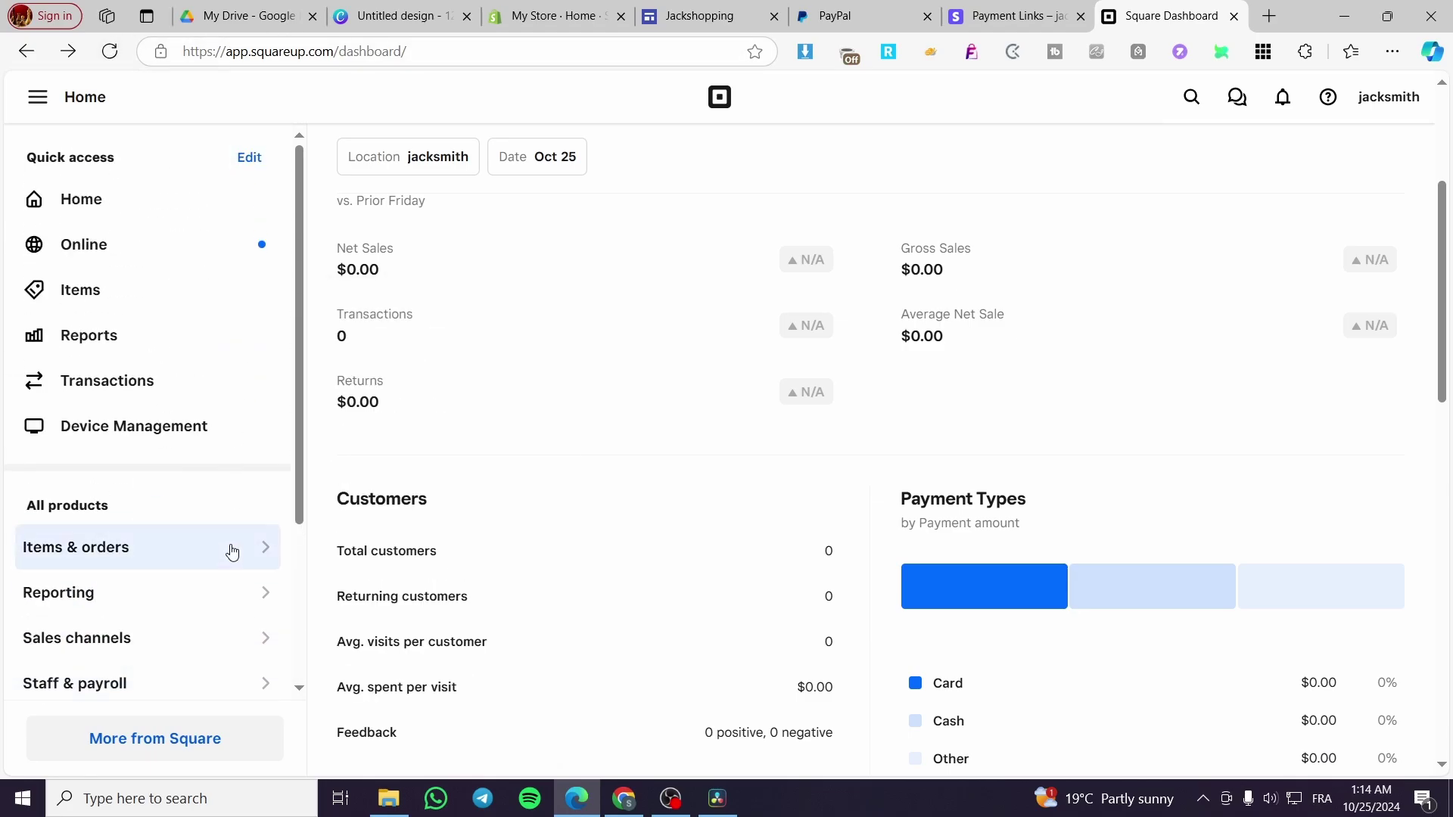
pyautogui.scroll(-3, 234, 563)
pyautogui.click(233, 498)
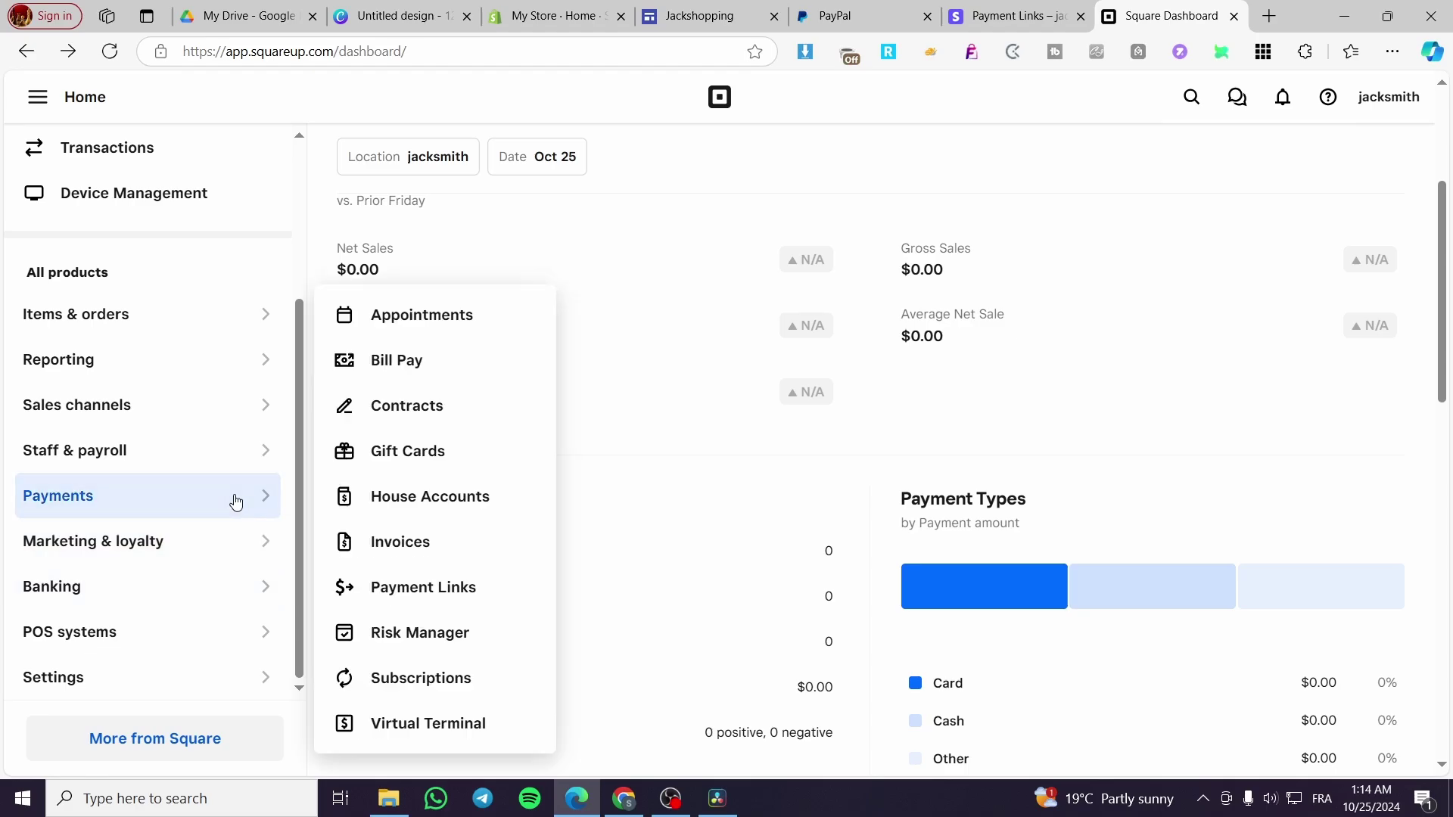
pyautogui.click(449, 609)
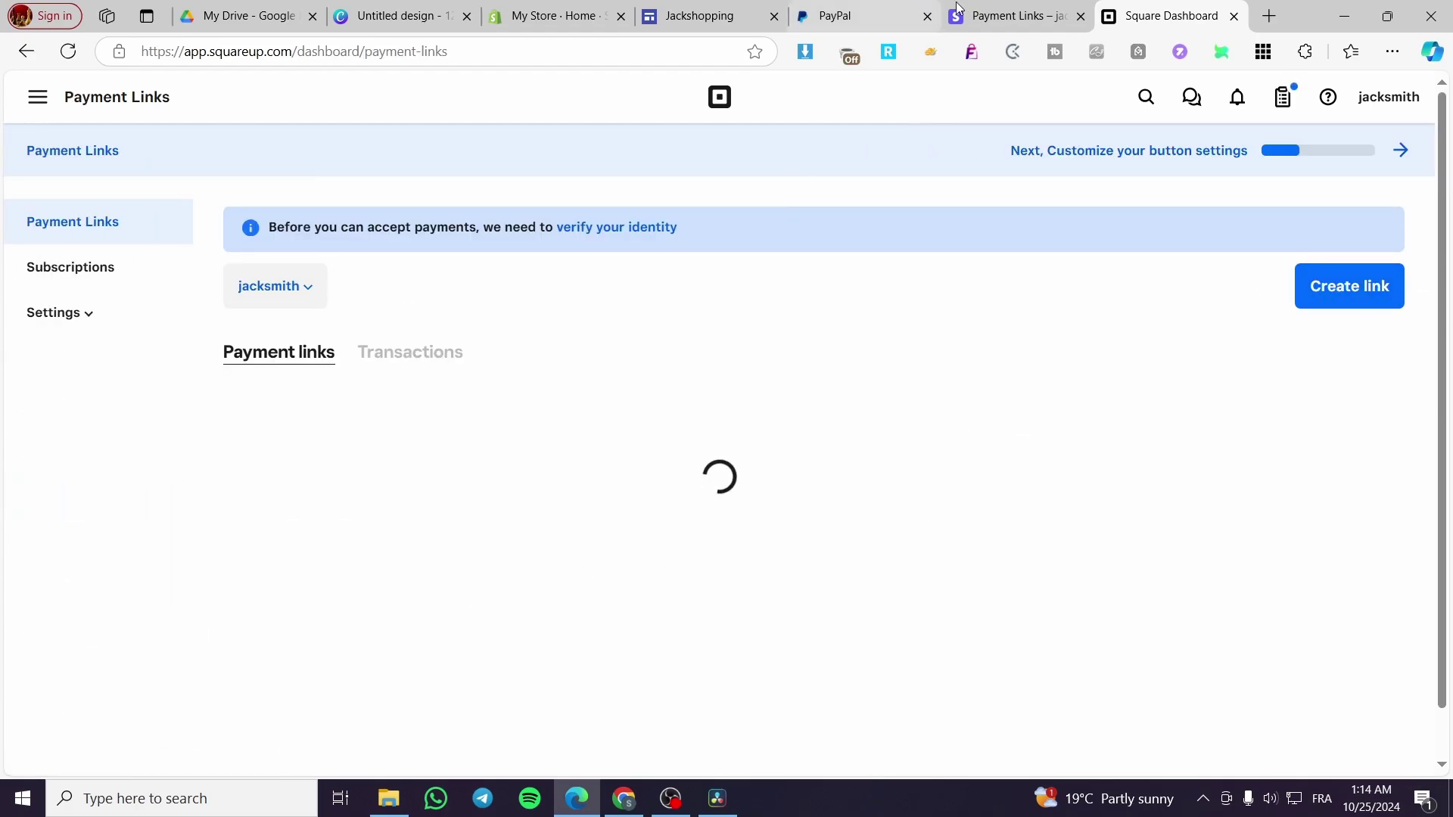
pyautogui.click(862, 15)
pyautogui.click(728, 9)
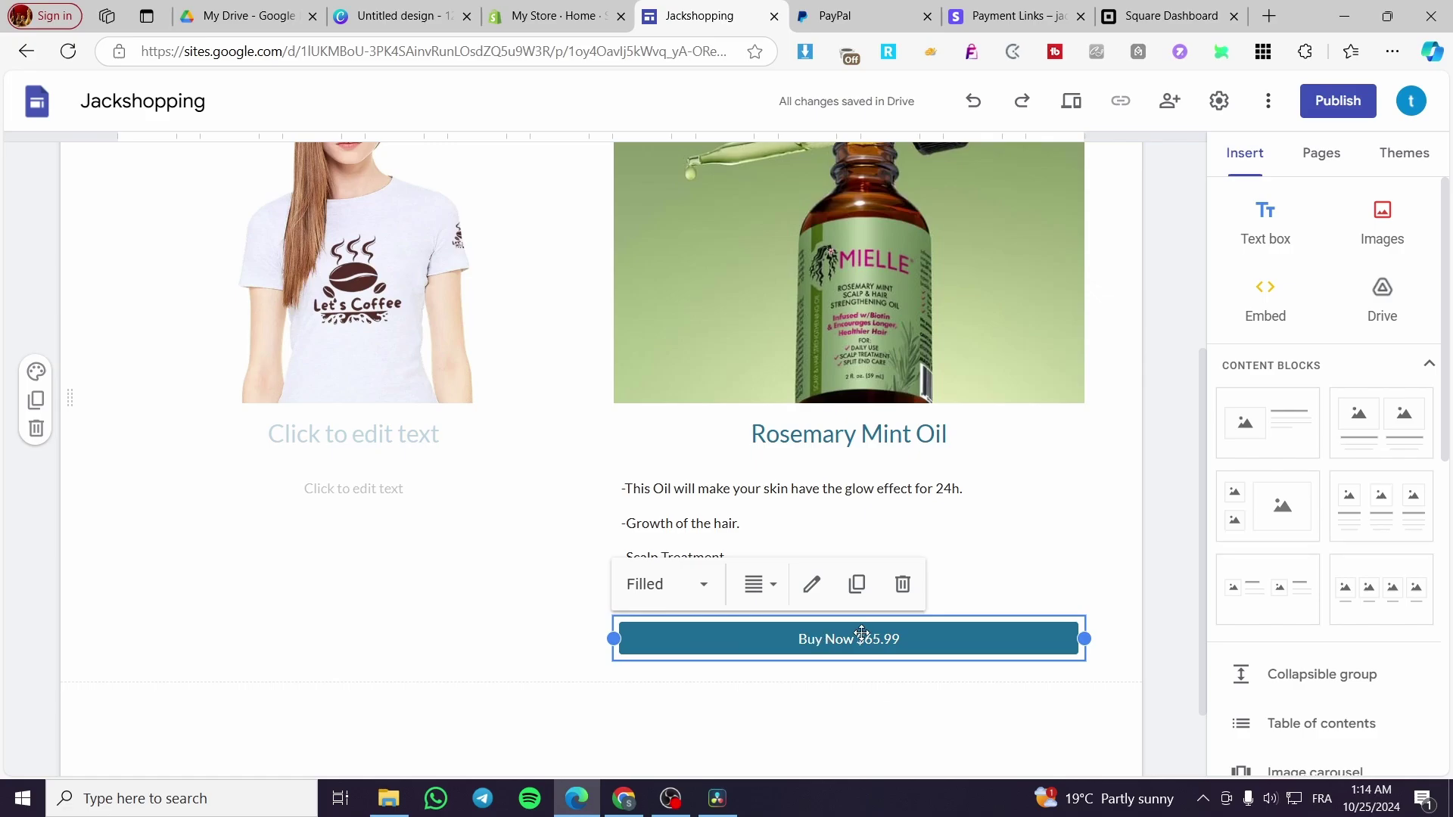
pyautogui.click(811, 583)
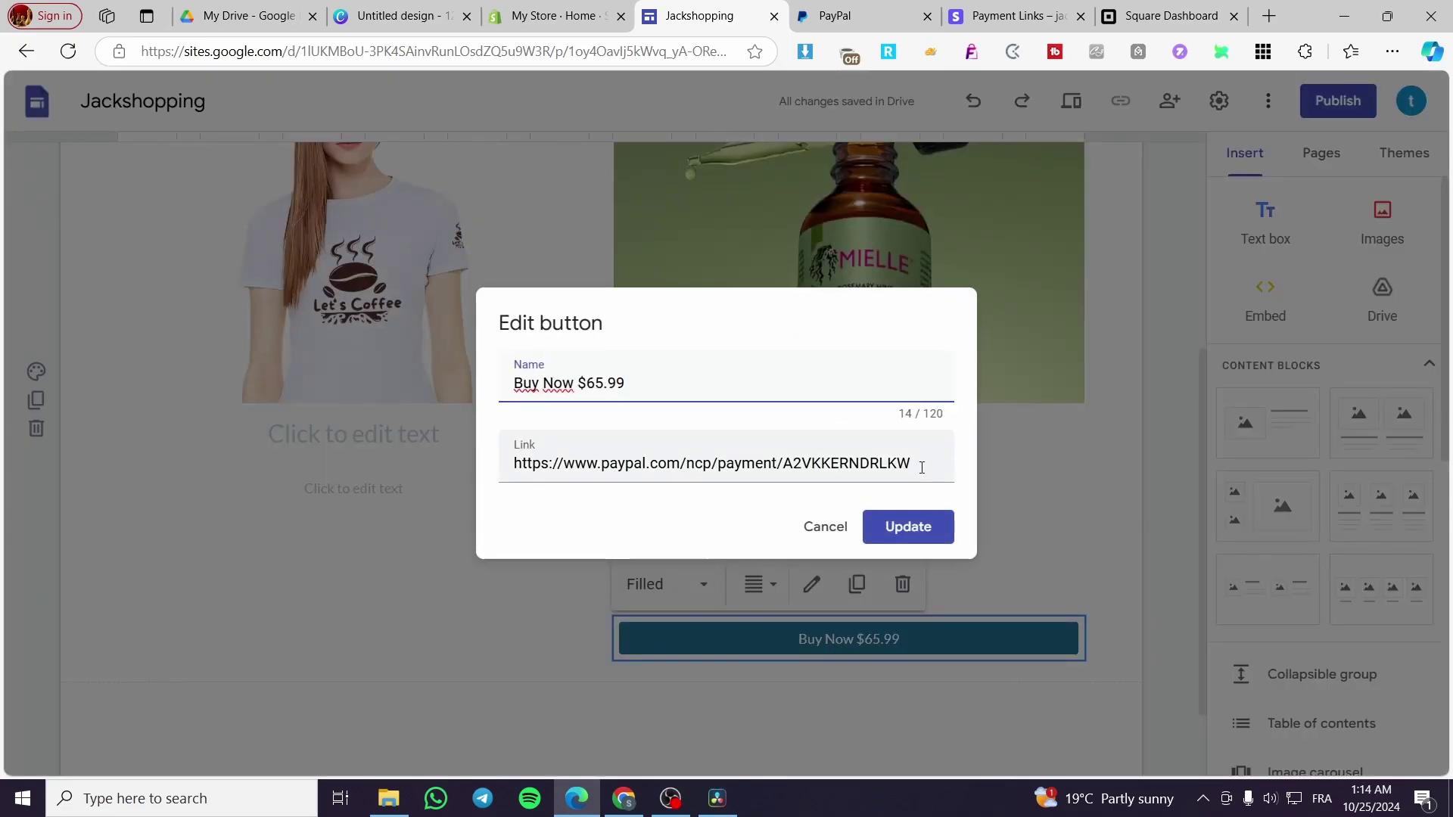
pyautogui.moveTo(921, 467); pyautogui.dragTo(341, 471)
pyautogui.write('https://buy.stripe.com/test_28o17kzpt41o7mw00V')
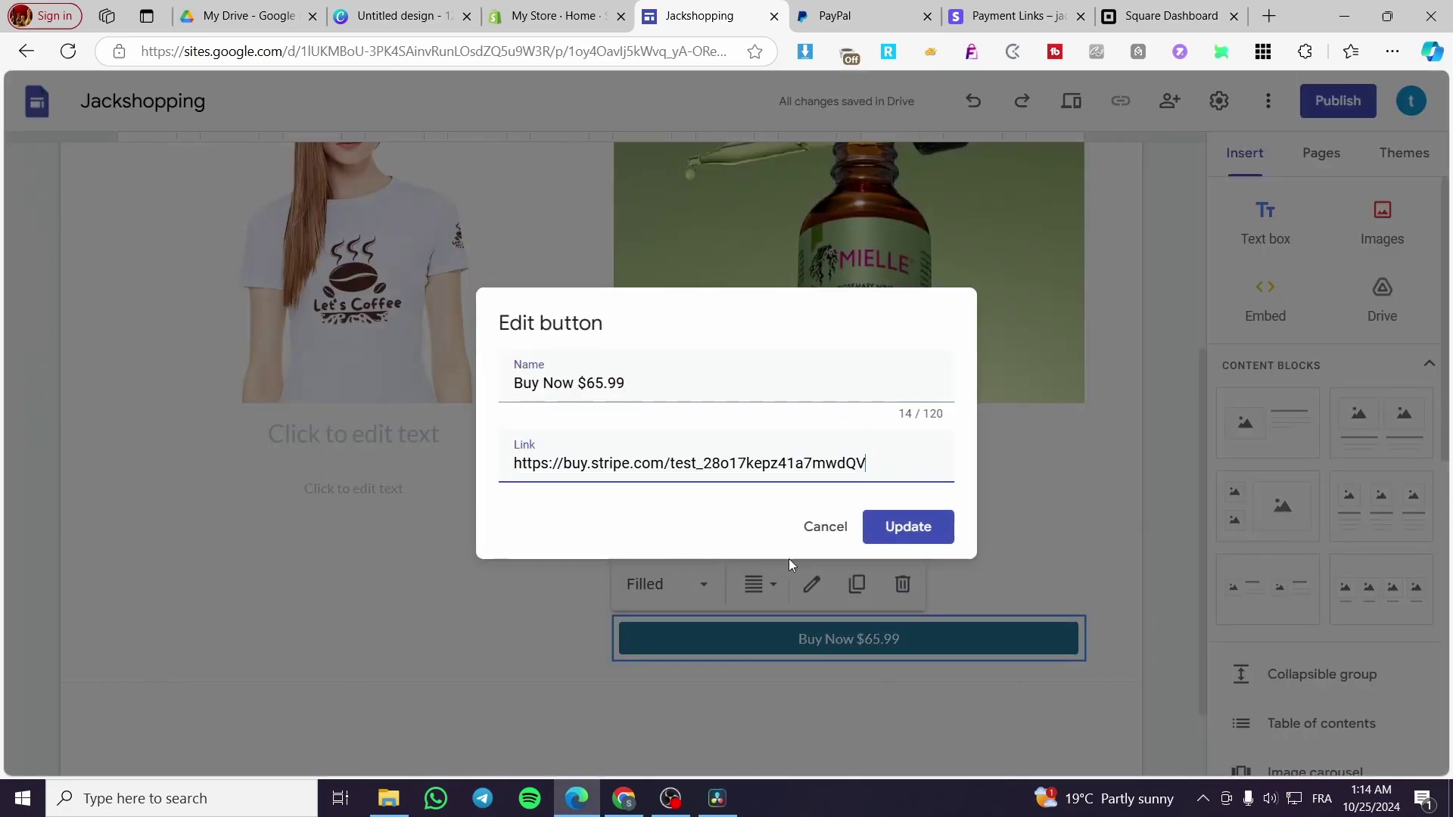
pyautogui.click(908, 526)
# Look through the elements that can be inserted, open the form for a new button and cancel it.
pyautogui.scroll(4, 1089, 650)
pyautogui.scroll(-5, 1057, 558)
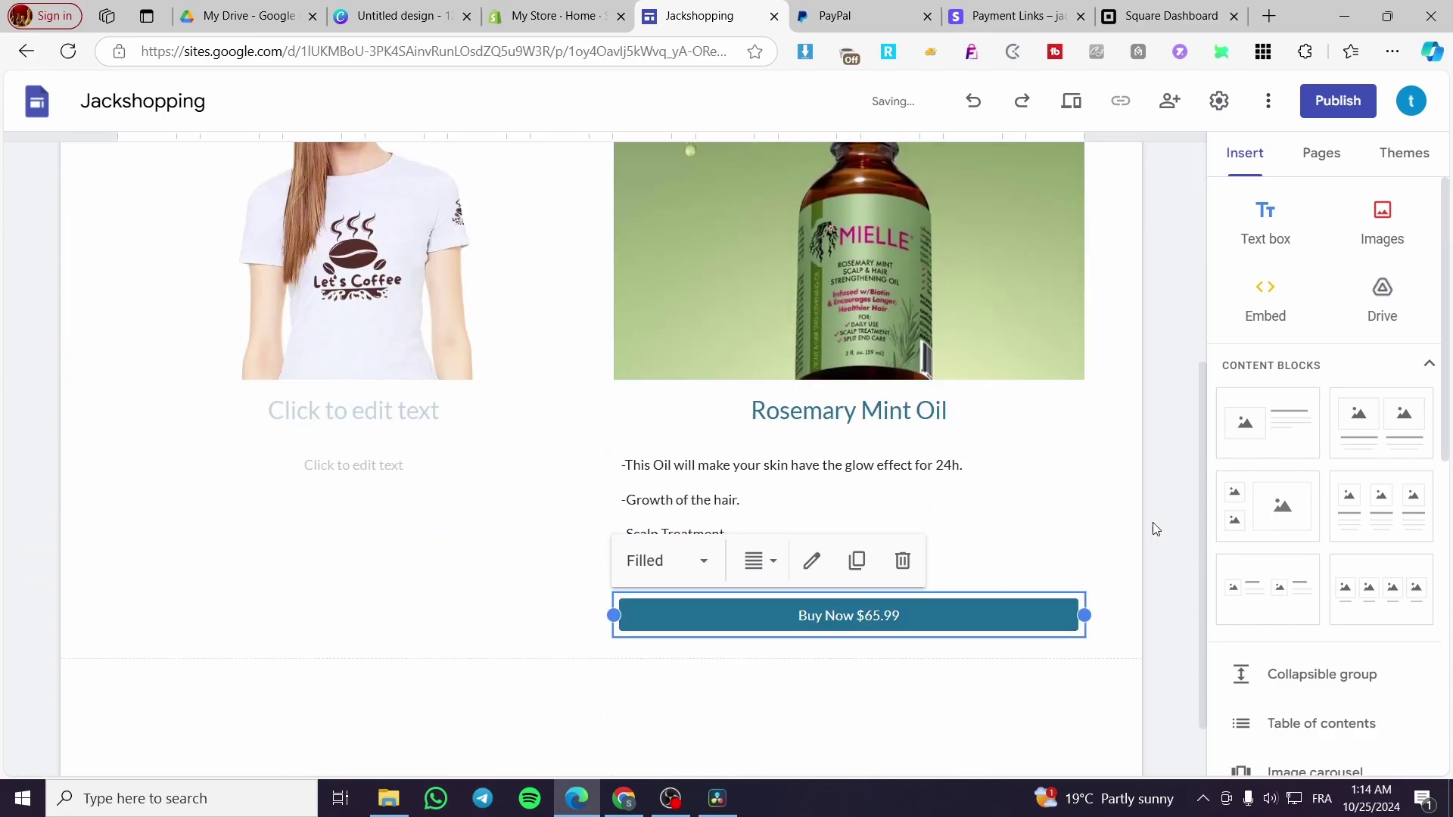
pyautogui.scroll(-4, 1249, 477)
pyautogui.scroll(4, 1280, 470)
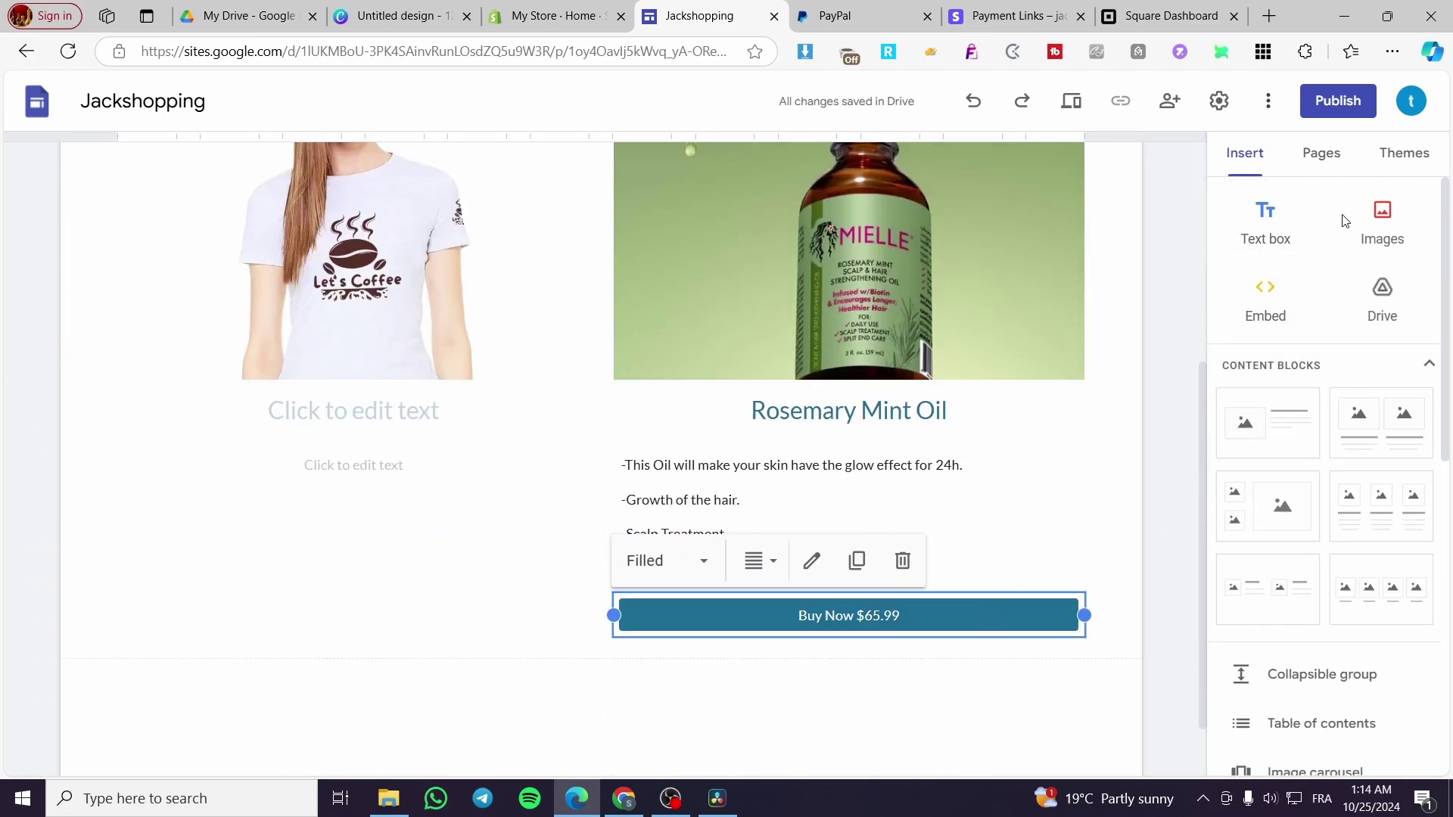
pyautogui.click(1253, 163)
pyautogui.scroll(-7, 1324, 333)
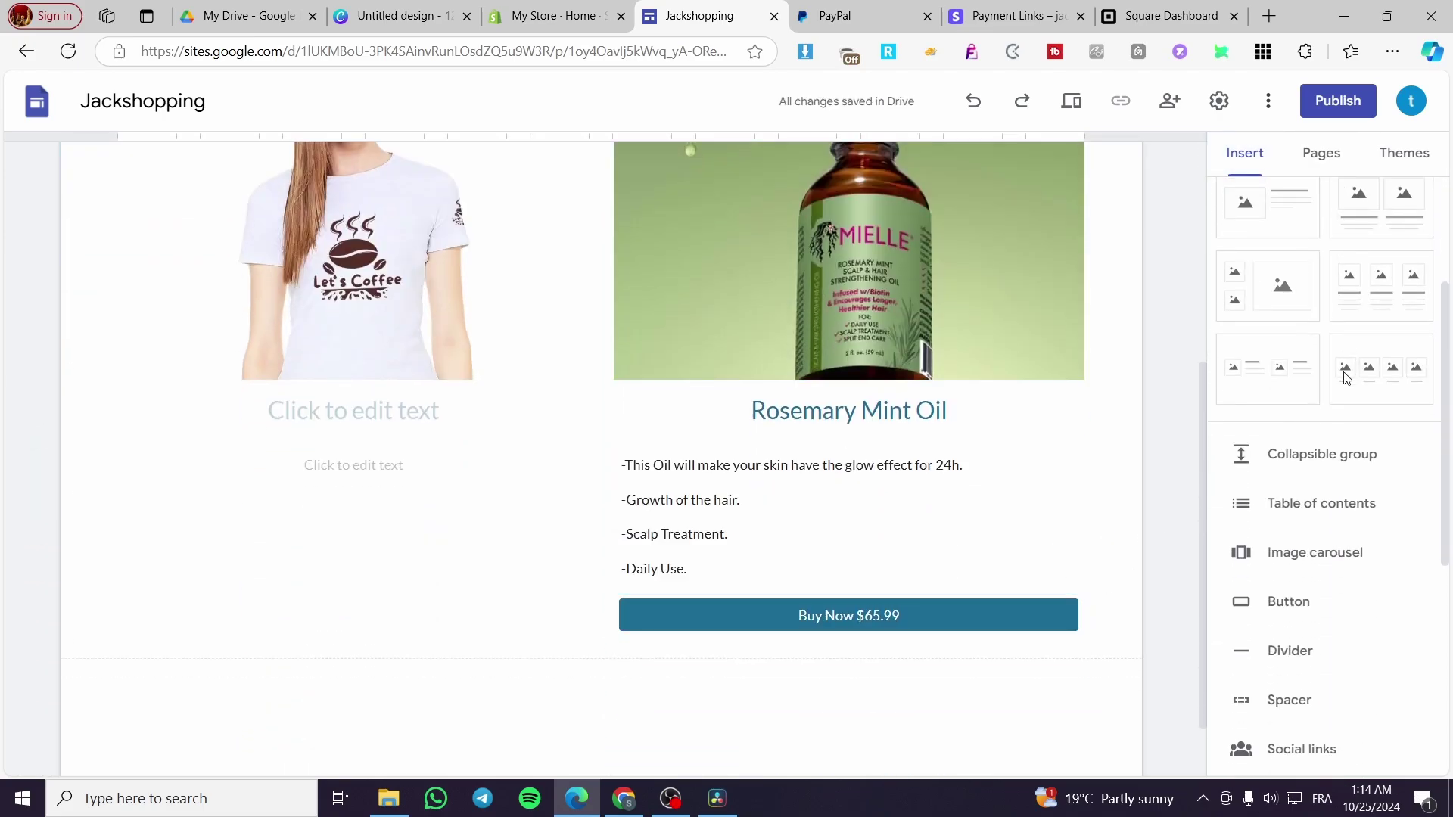
pyautogui.scroll(3, 1300, 278)
pyautogui.scroll(-3, 1300, 279)
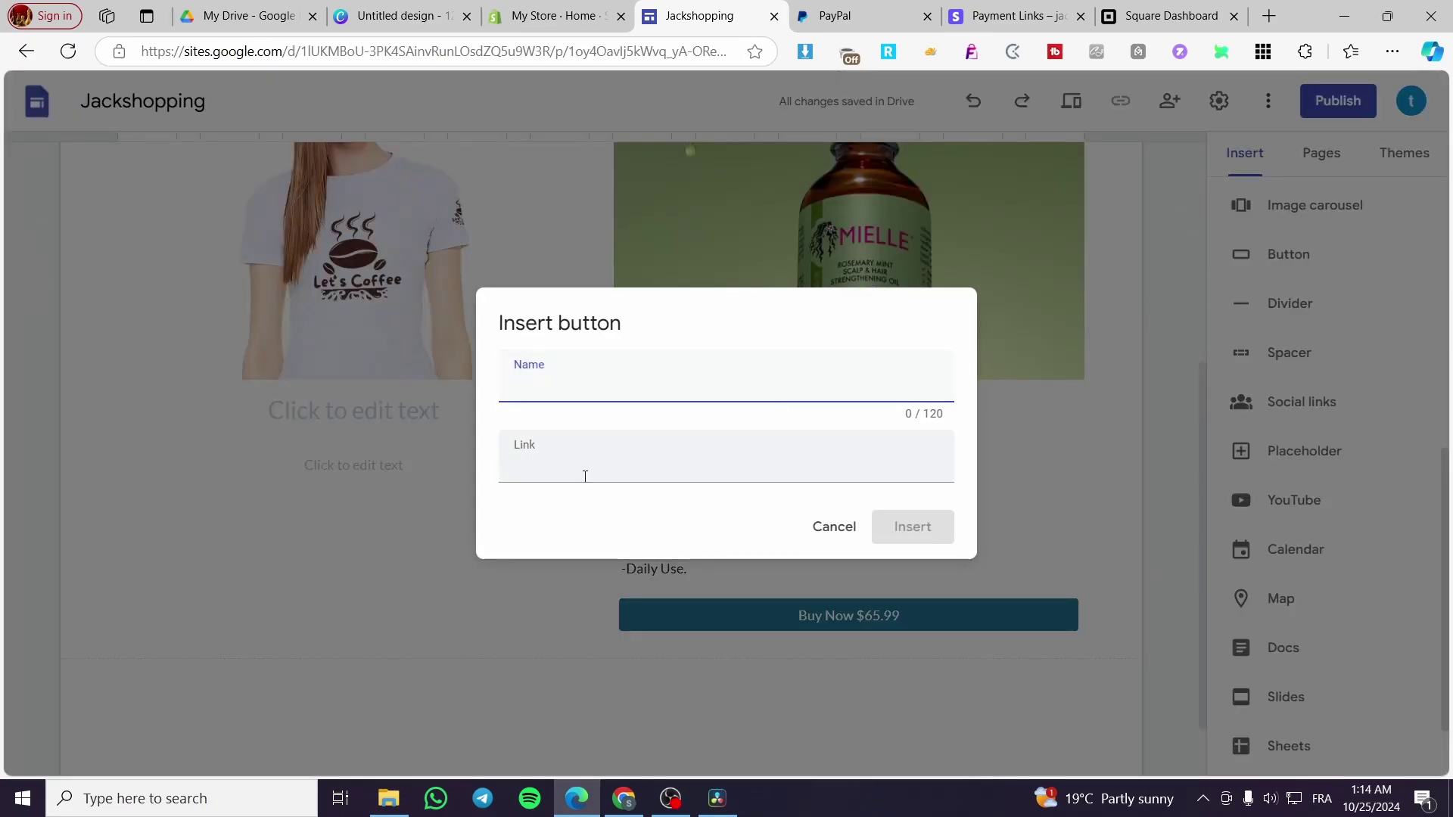
pyautogui.click(835, 525)
# Check the settings of the "Buy Now $65.99" button below Rosemary Mint Oil, cancel, and deselect the button.
pyautogui.moveTo(896, 620)
pyautogui.mouseDown()
pyautogui.moveTo(915, 606)
pyautogui.moveTo(914, 574)
pyautogui.moveTo(917, 616)
pyautogui.mouseUp()
pyautogui.doubleClick(923, 616)
pyautogui.click(838, 527)
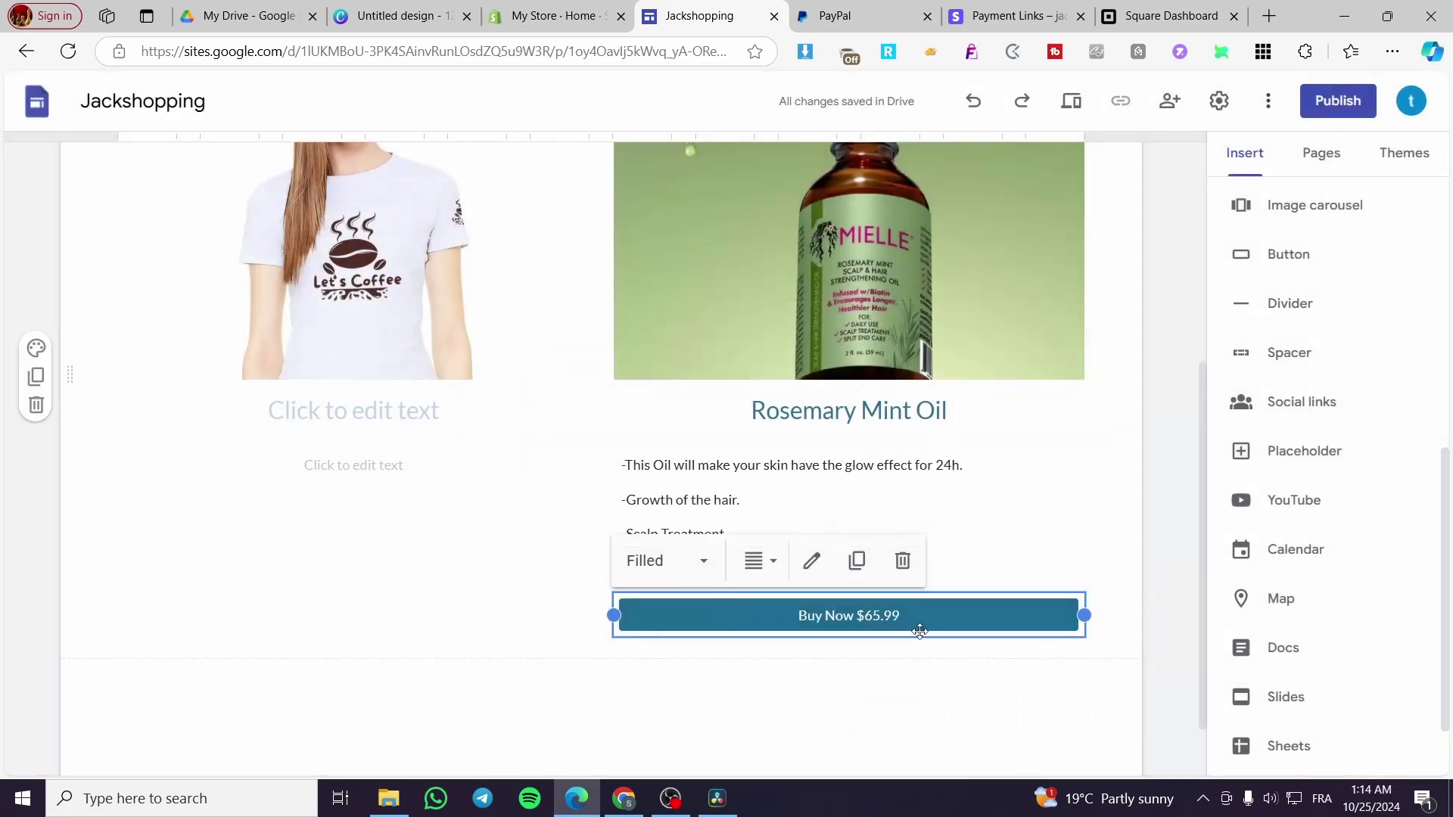
pyautogui.click(757, 679)
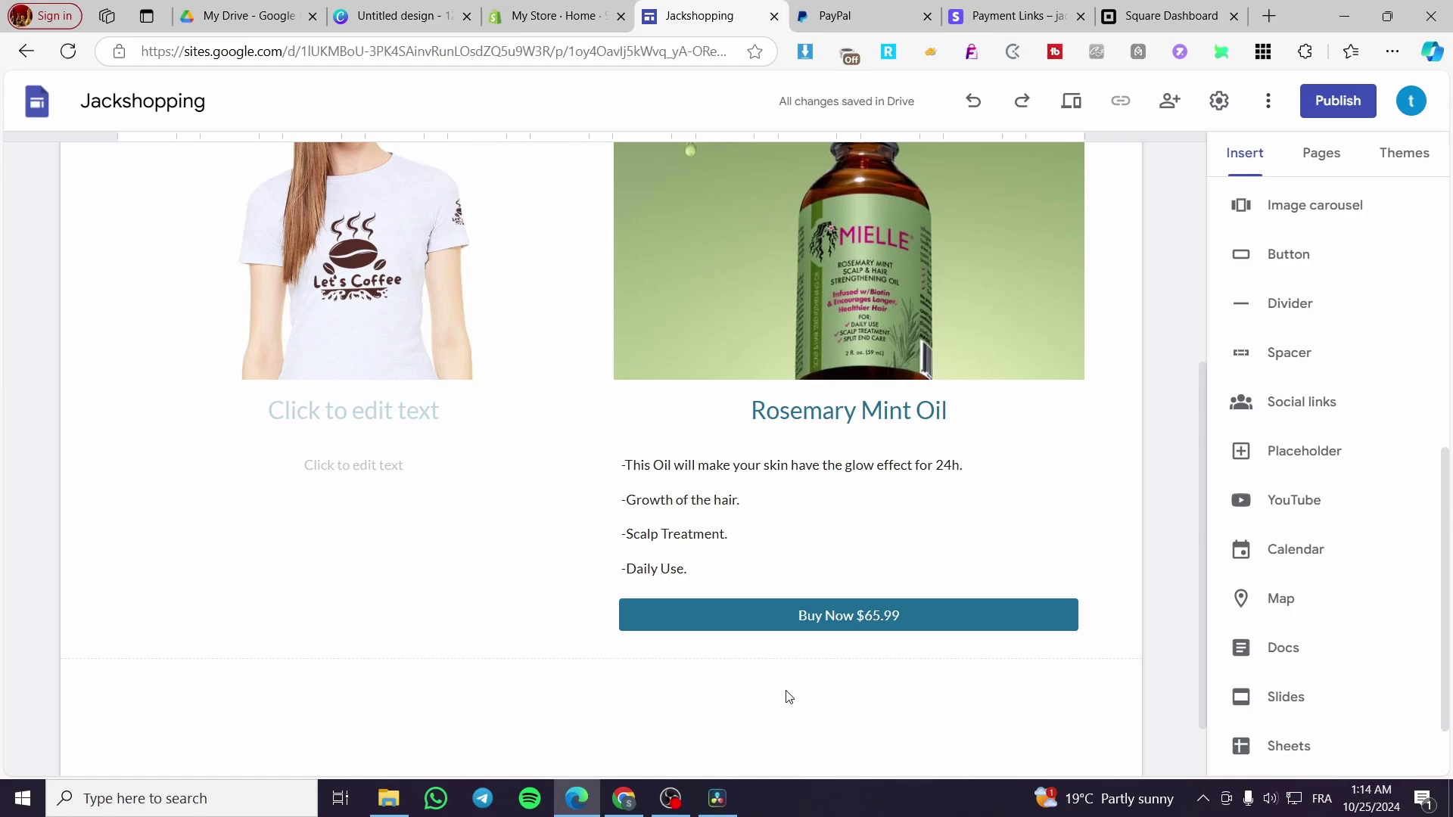
pyautogui.scroll(3, 789, 696)
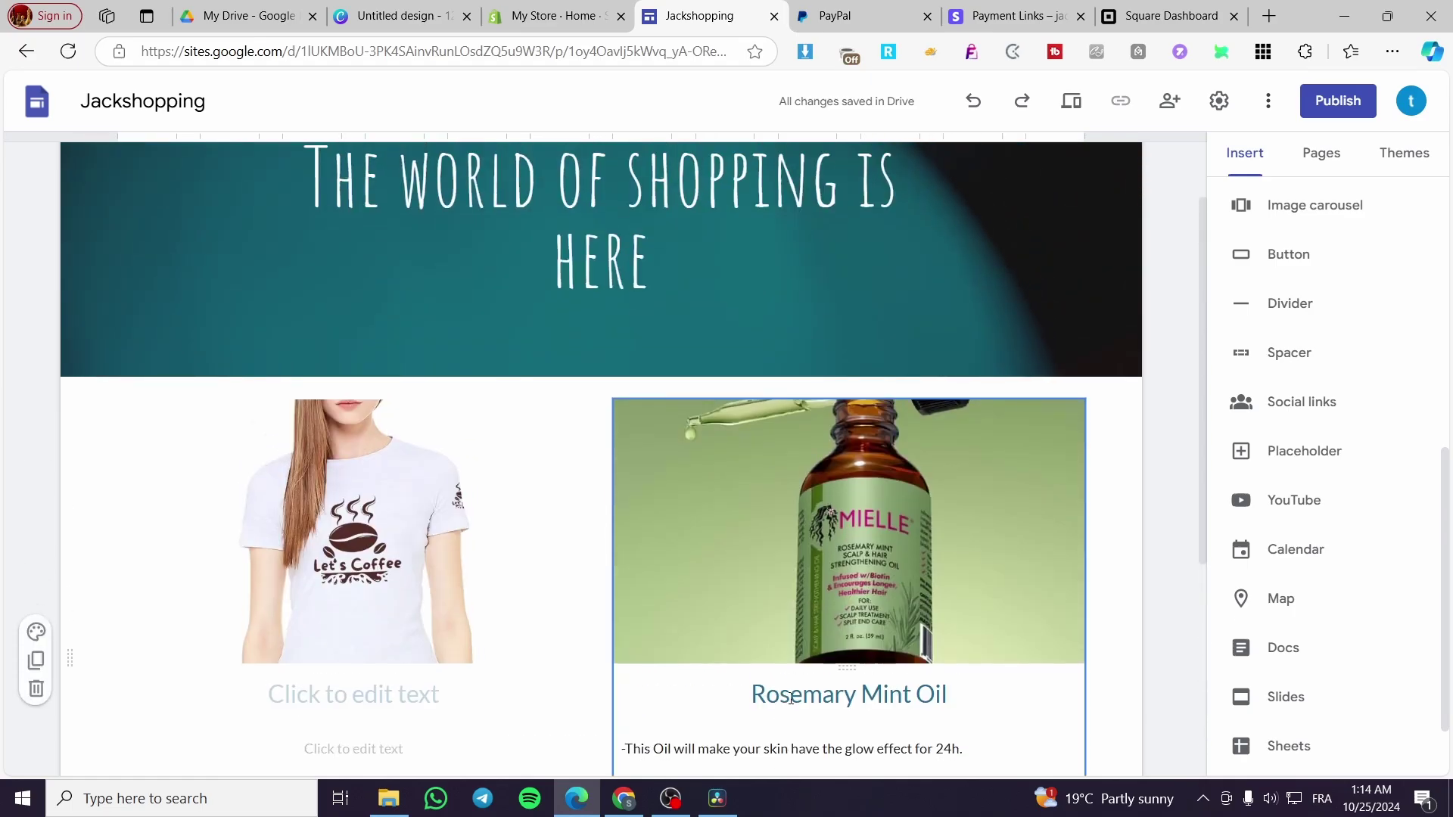